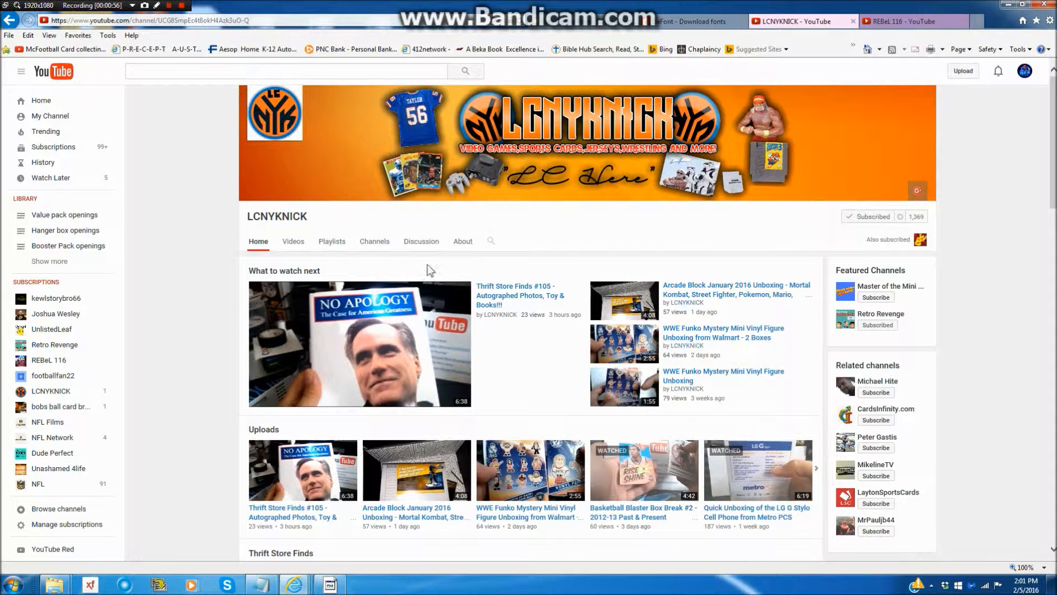
Examine the banners and page layouts of the LCNYKNICK and REBeL 116 YouTube channels as design examples
scroll(594, 229, down, 3)
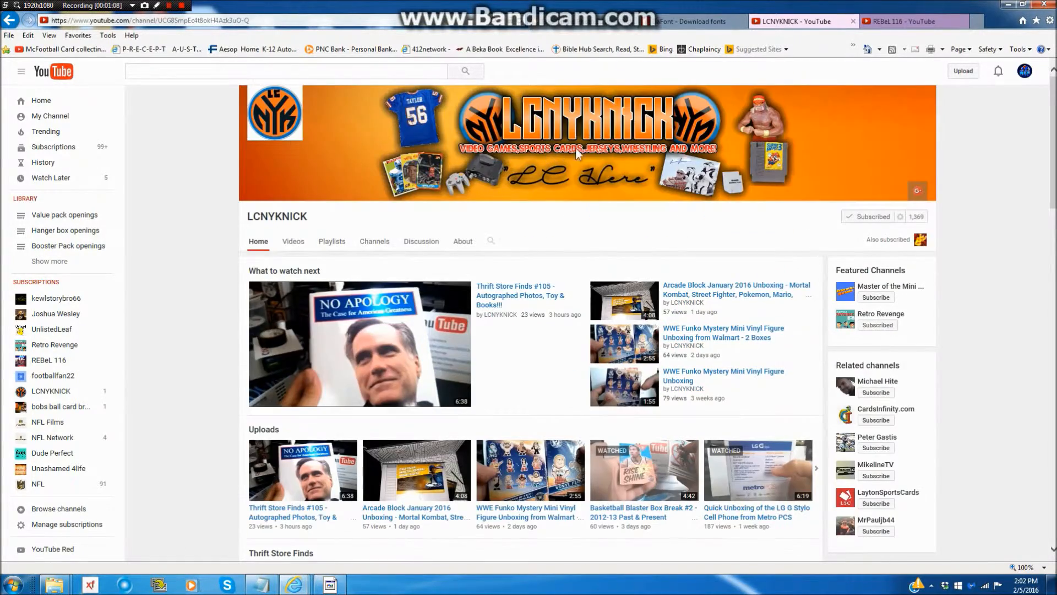
scroll(314, 385, down, 4)
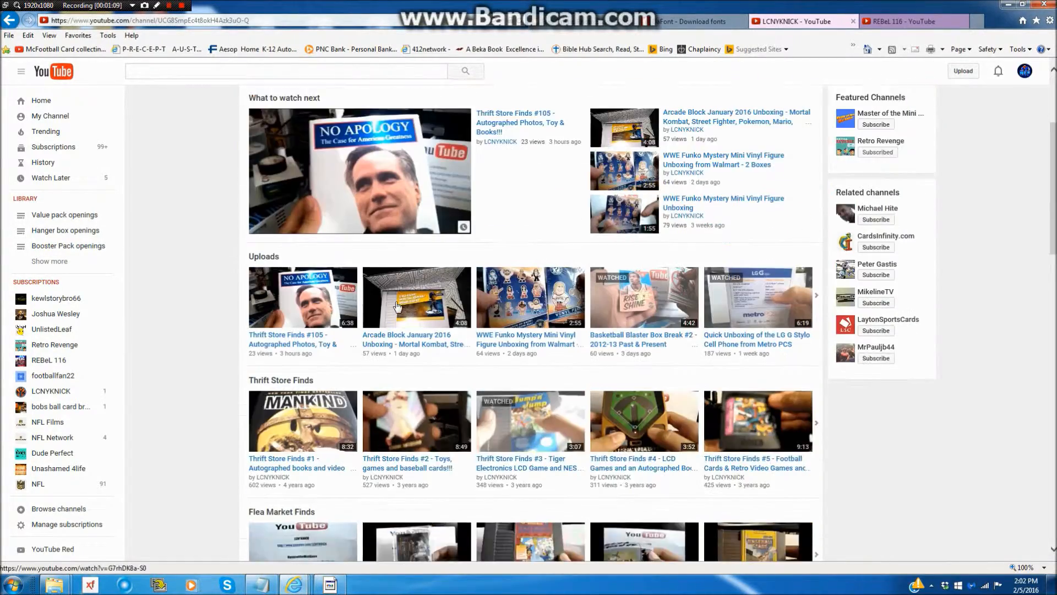
scroll(313, 392, down, 3)
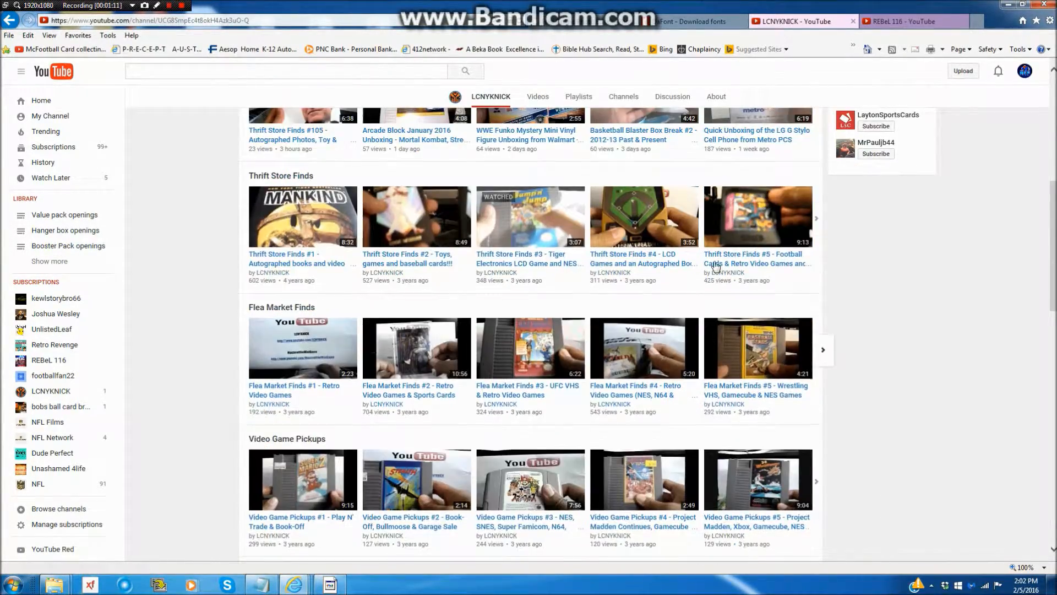
scroll(716, 257, up, 5)
scroll(793, 256, up, 2)
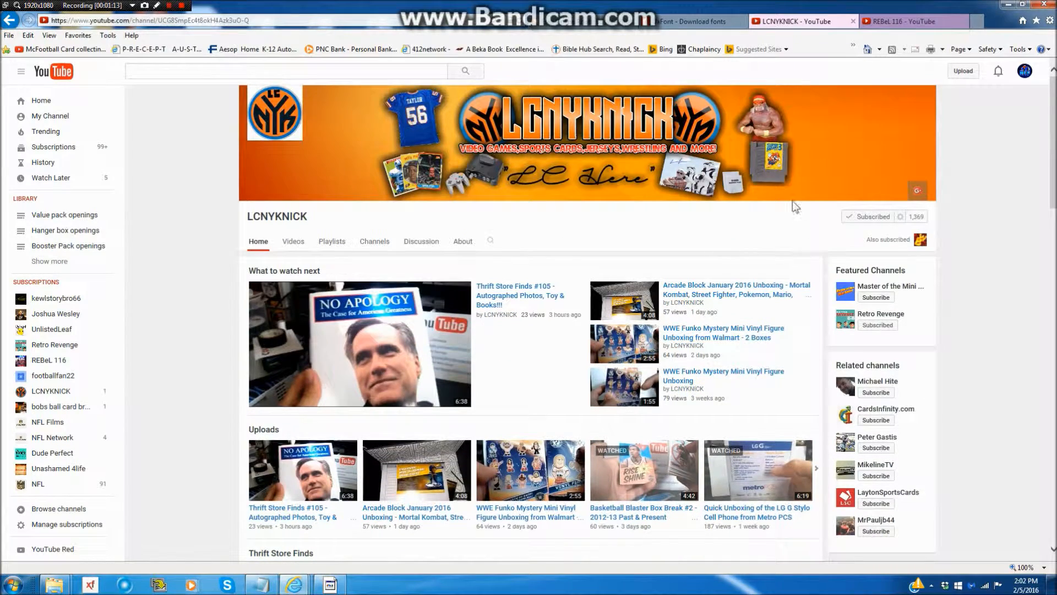
click(901, 22)
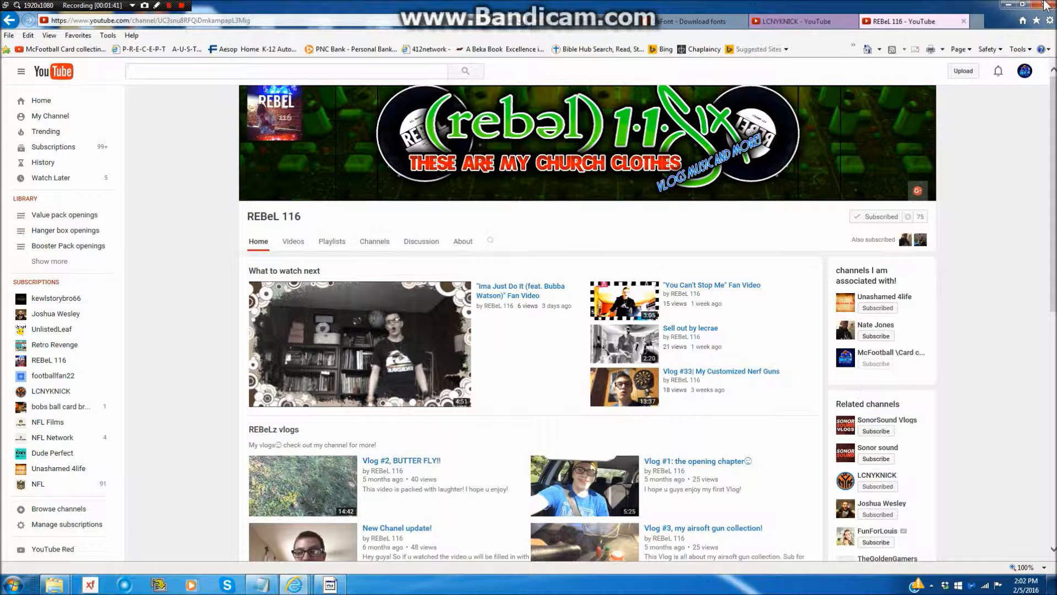
Launch Paint.NET from the YT tutorial folder on the desktop, review its available effects, and minimize it
click(1006, 6)
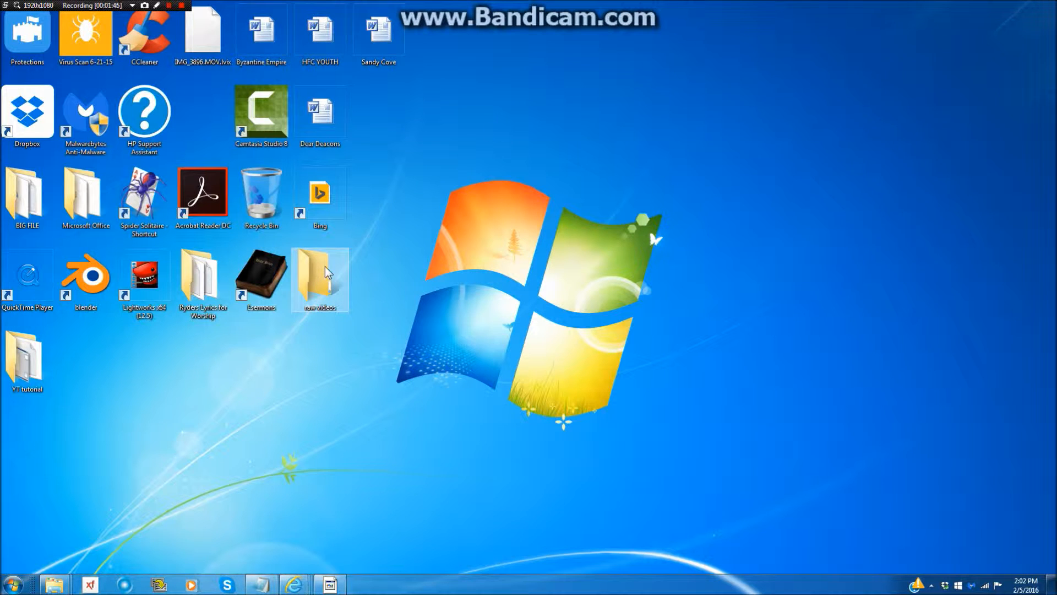
double_click(22, 386)
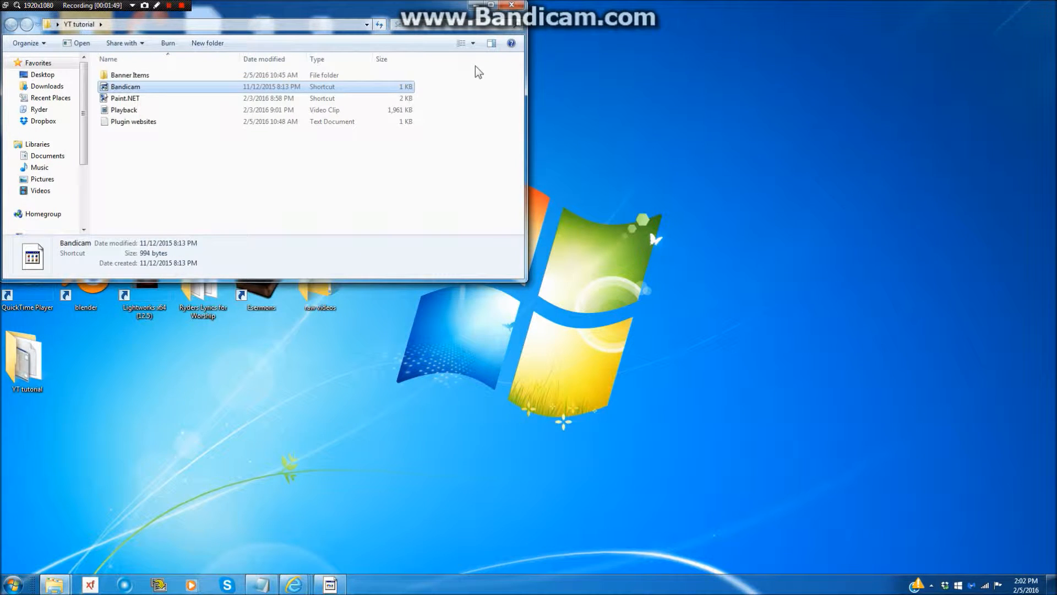
click(474, 5)
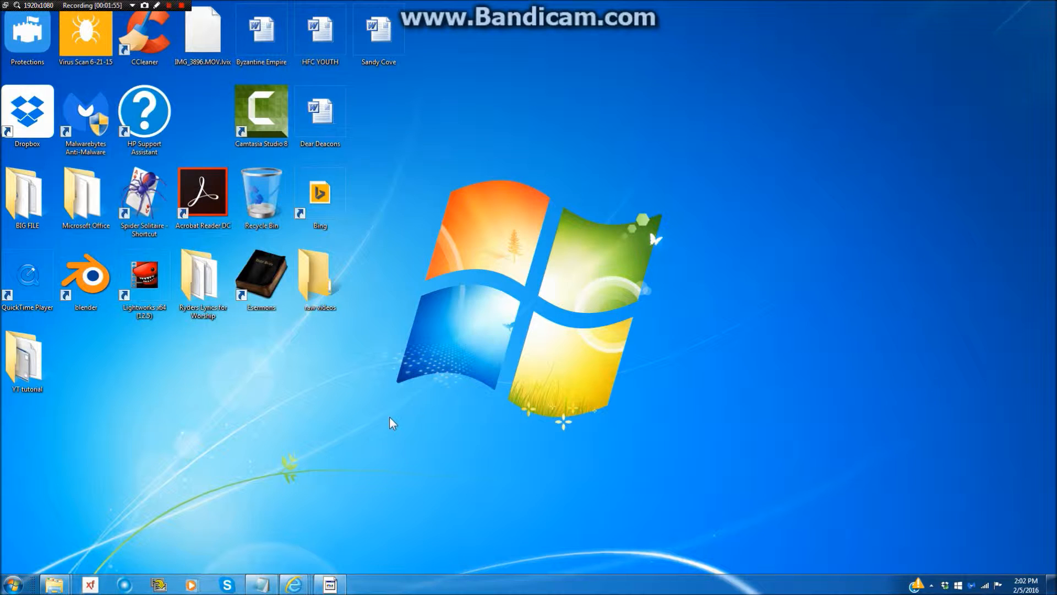
double_click(22, 361)
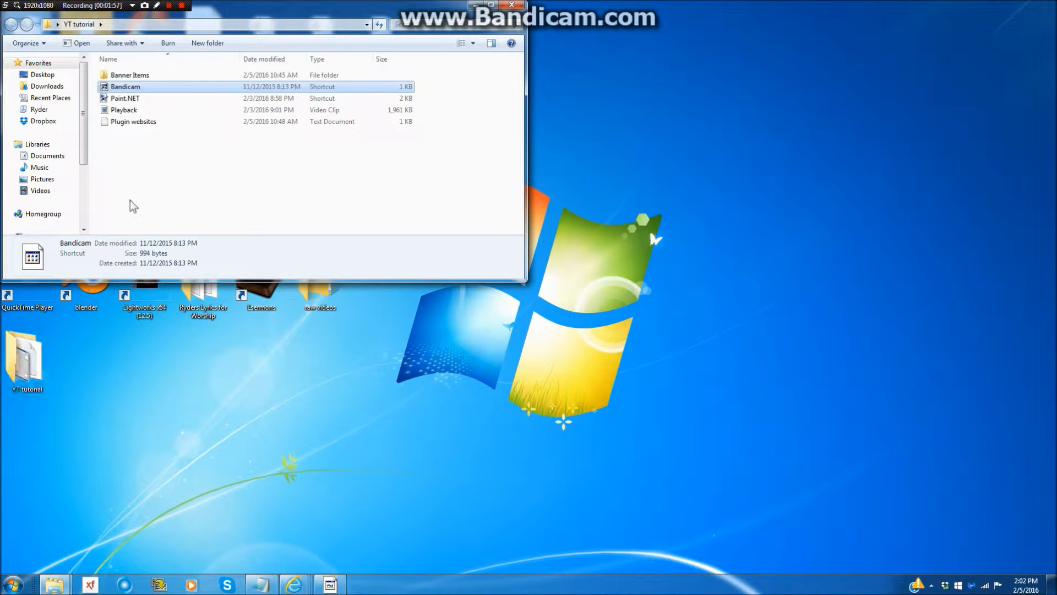
click(150, 99)
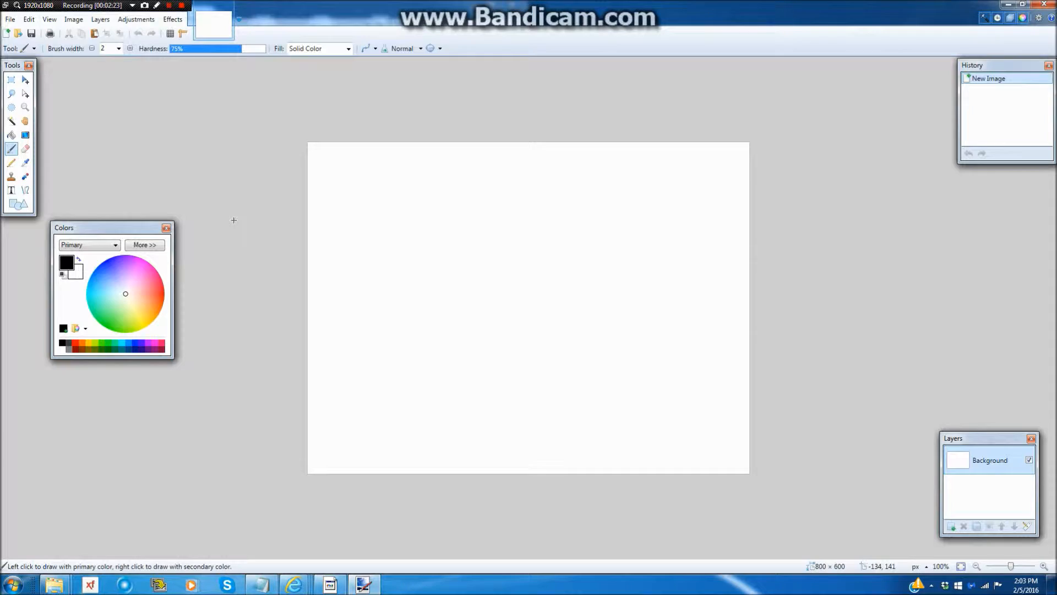
click(168, 21)
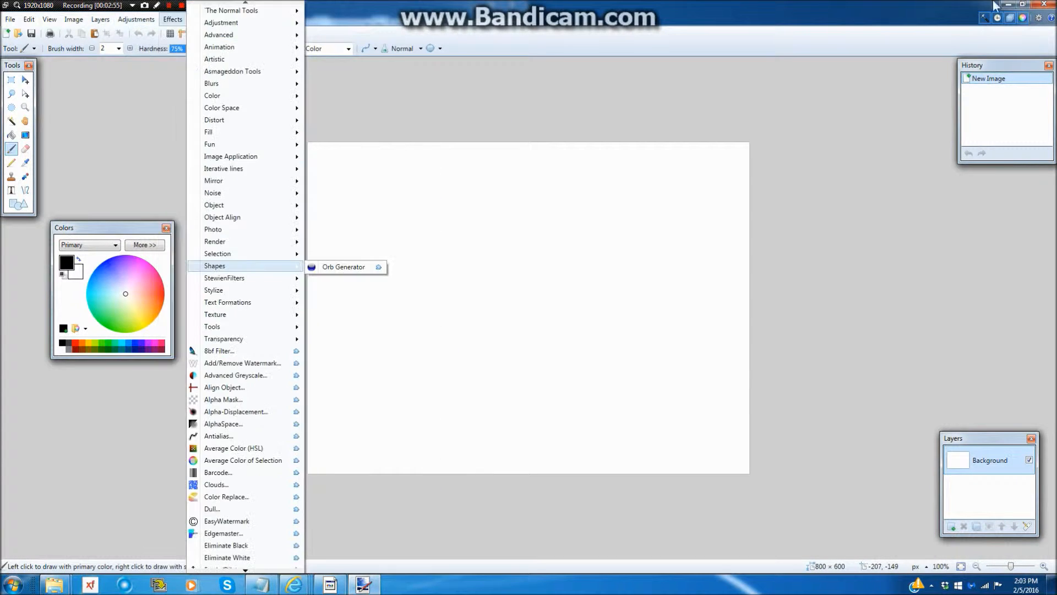
click(1008, 4)
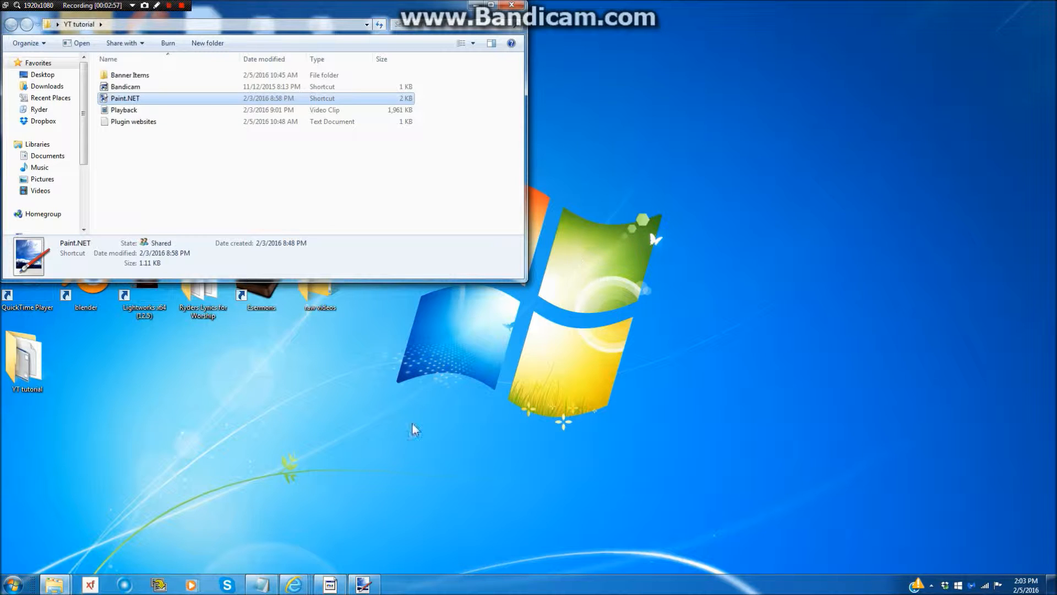
Switch to the DaFont website in the browser and examine its font categories and recently added fonts
mouse_move(304, 588)
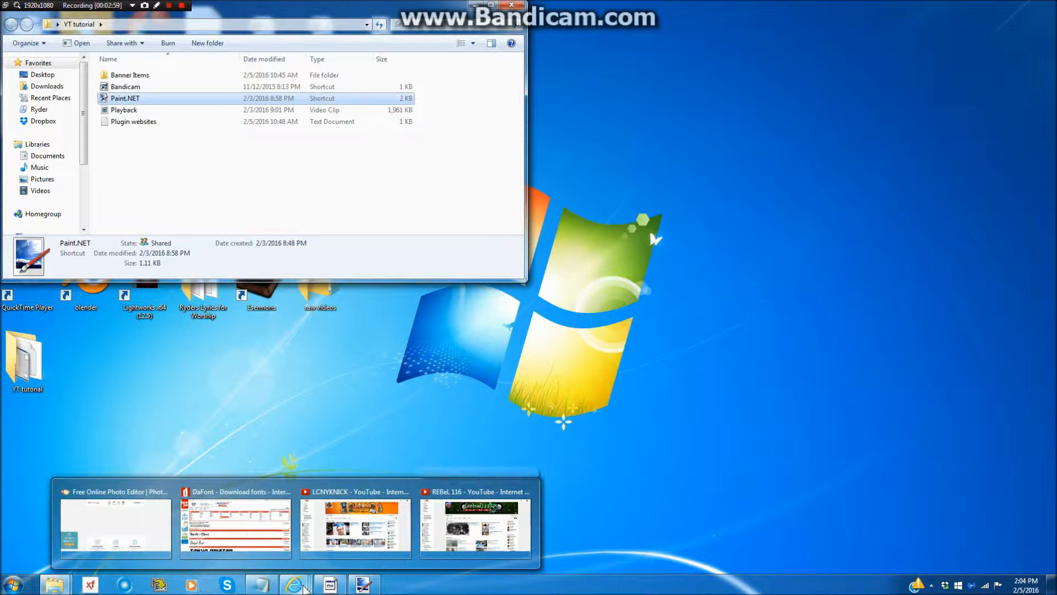
click(235, 519)
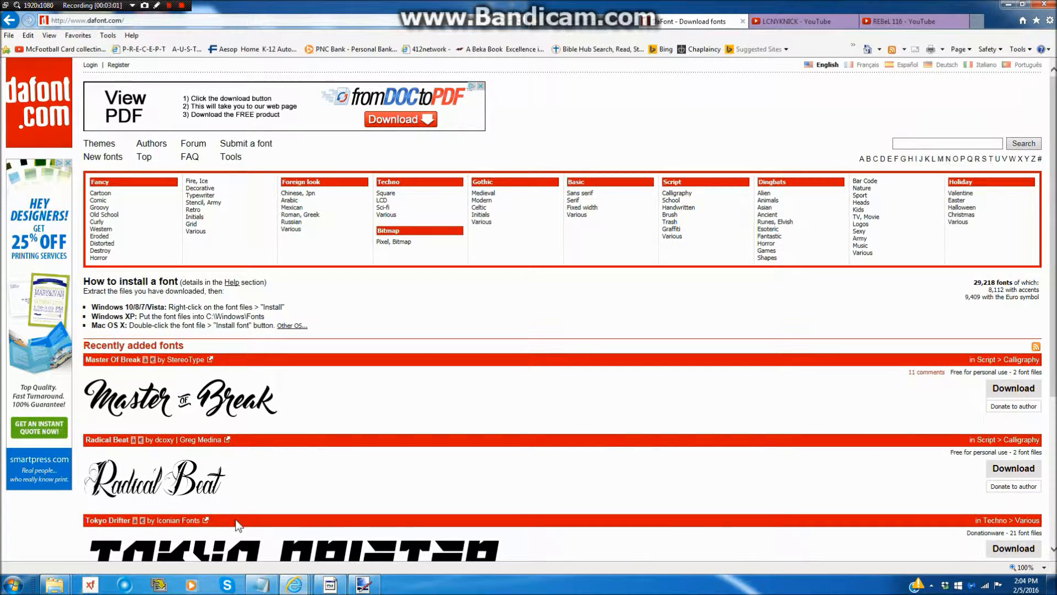
scroll(257, 446, down, 5)
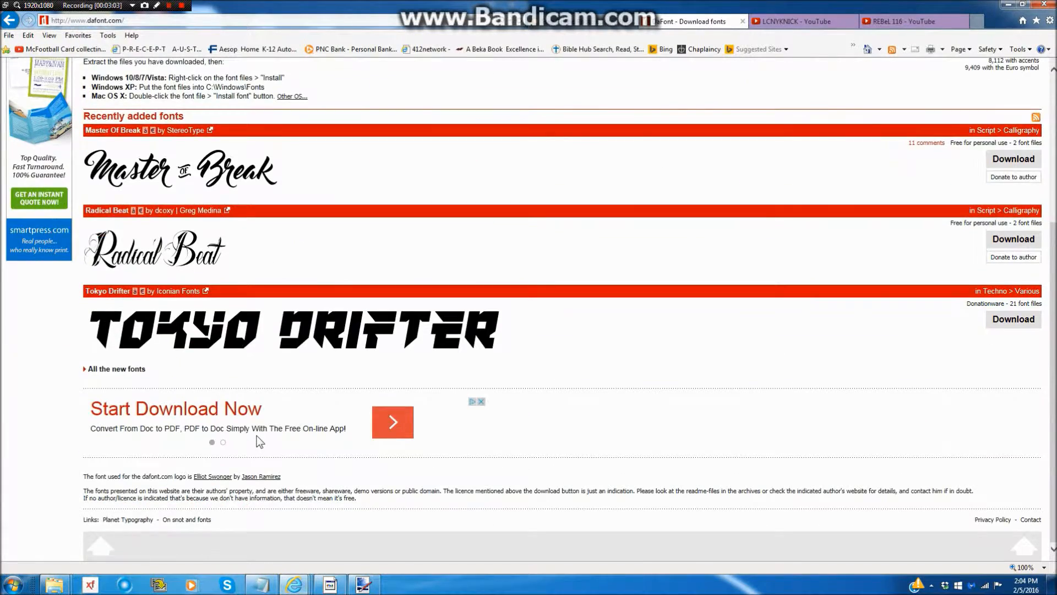
scroll(256, 435, up, 5)
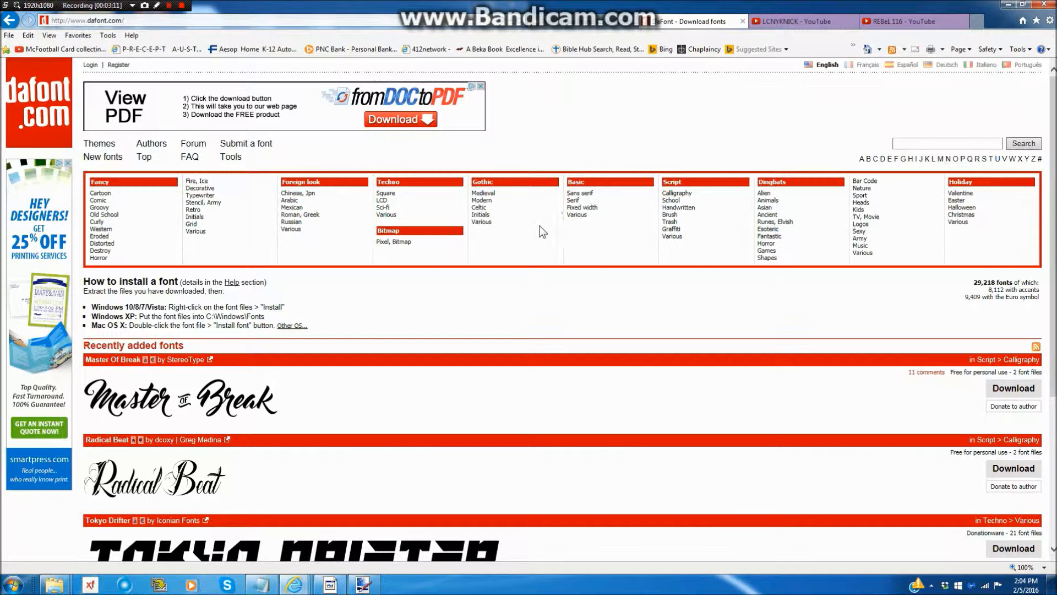
scroll(260, 272, down, 5)
scroll(187, 269, up, 5)
scroll(302, 328, down, 4)
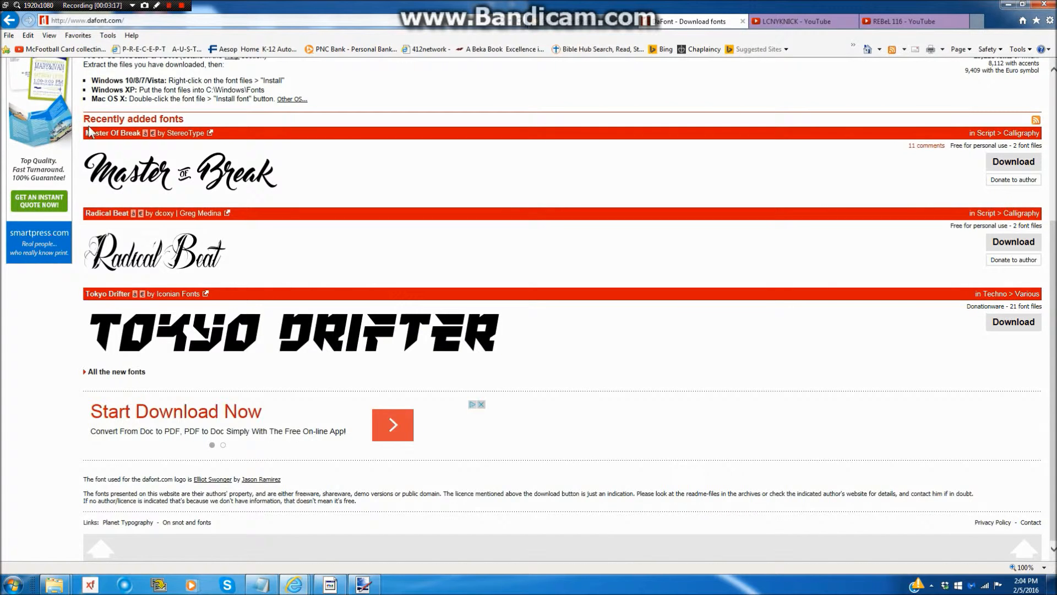
scroll(89, 131, up, 4)
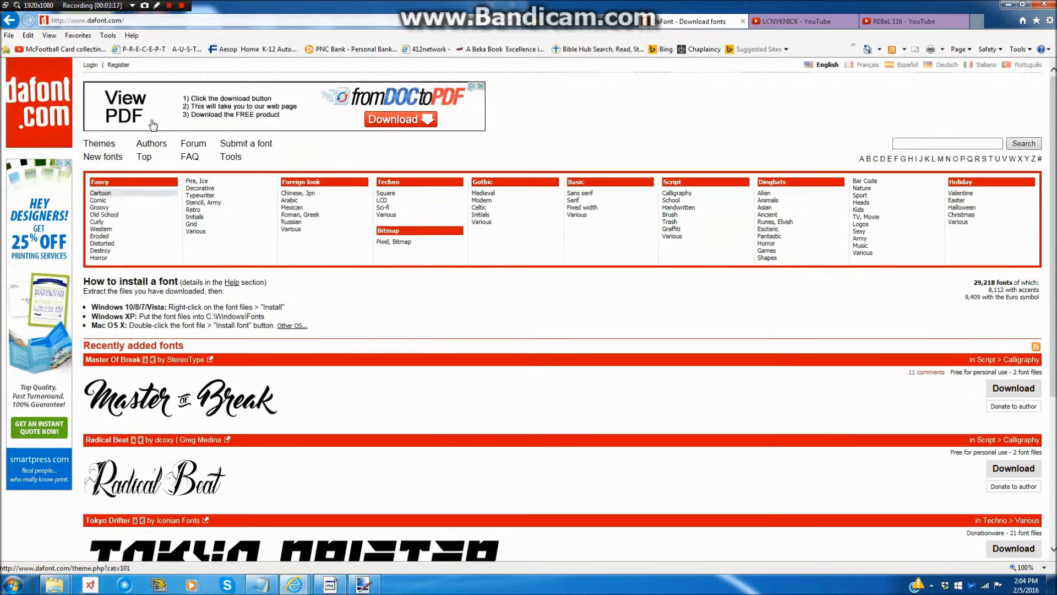
click(1005, 5)
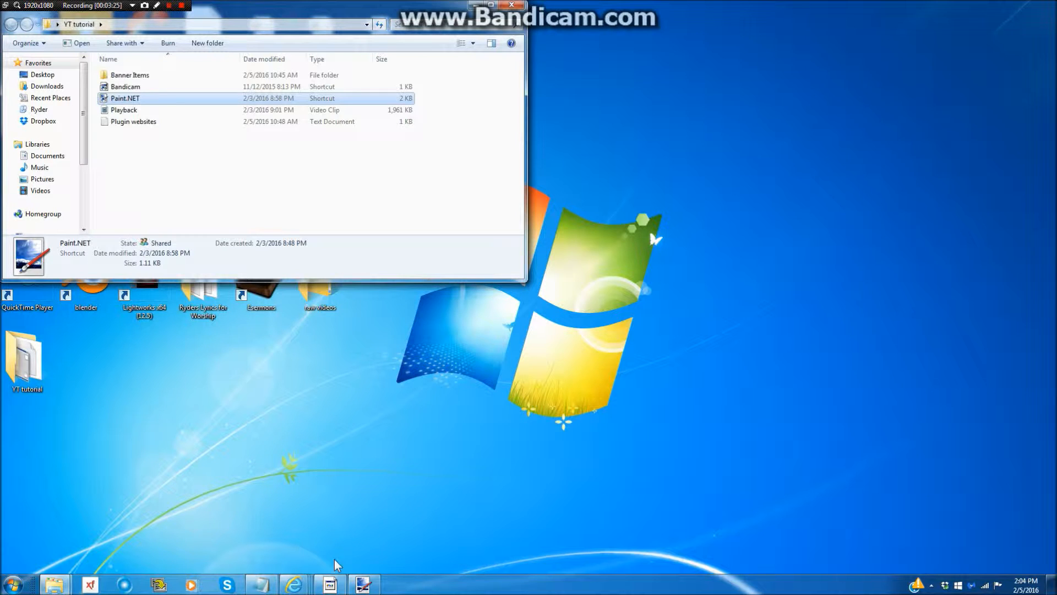
Return to the browser and search Bing for "blue" to find background images
mouse_move(329, 584)
mouse_move(294, 584)
mouse_move(249, 526)
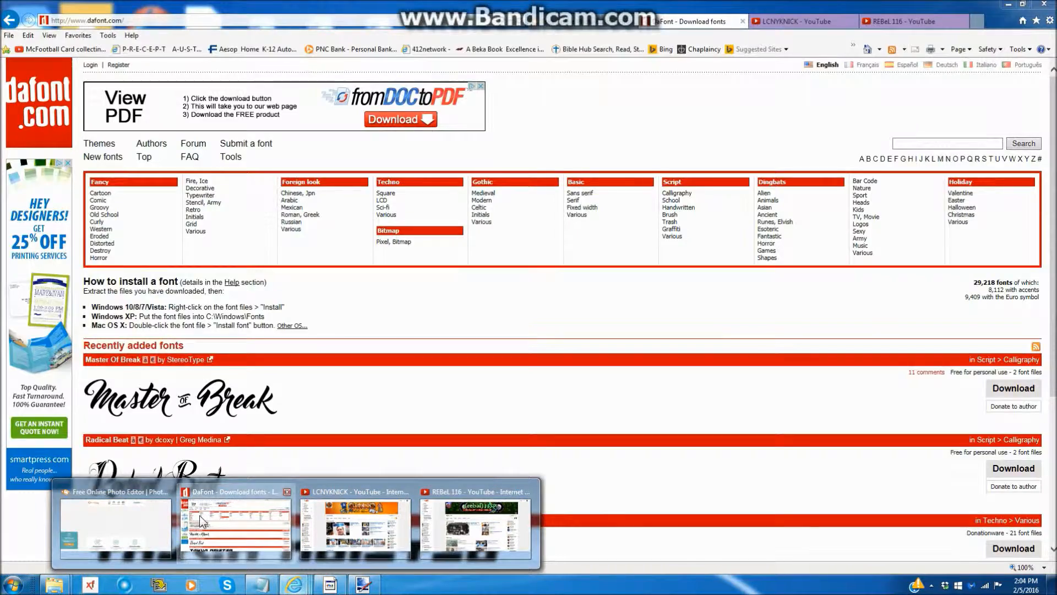
click(202, 518)
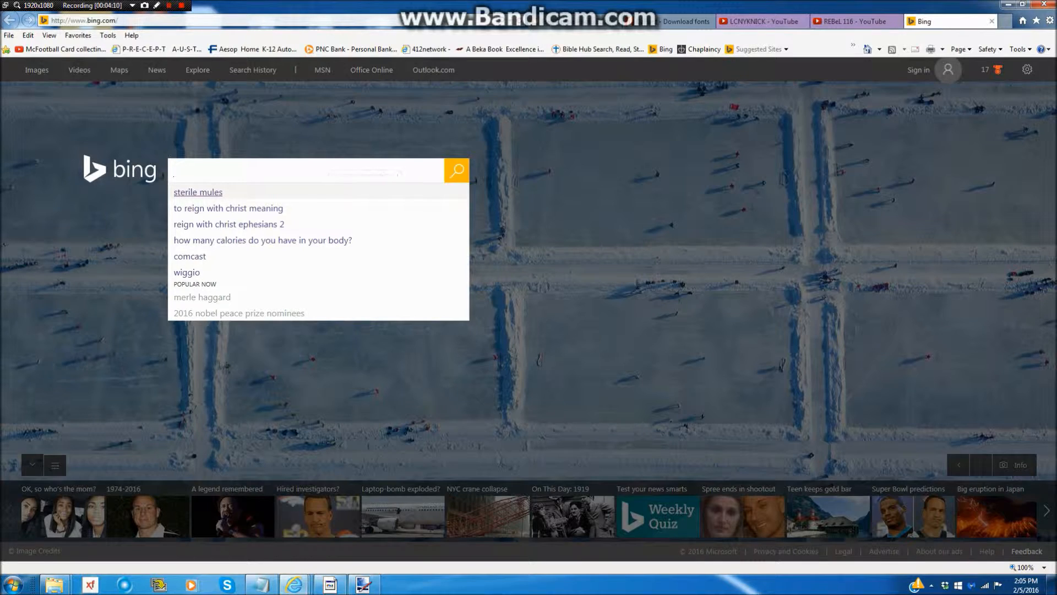
text(blue)
key(Return)
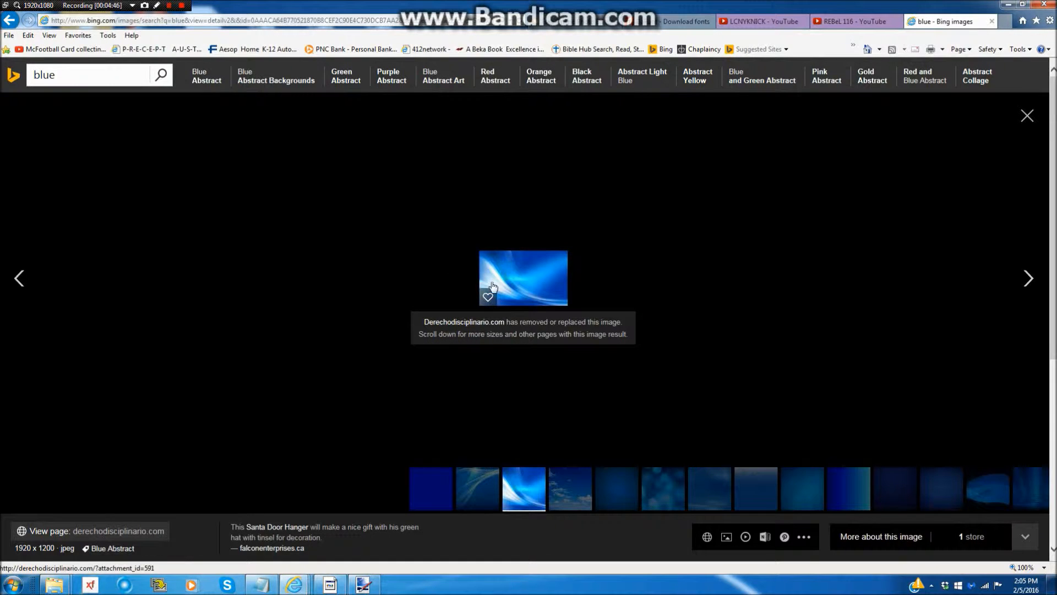
Check the save options for the blue abstract picture, dismiss them, and return to the image results
right_click(514, 254)
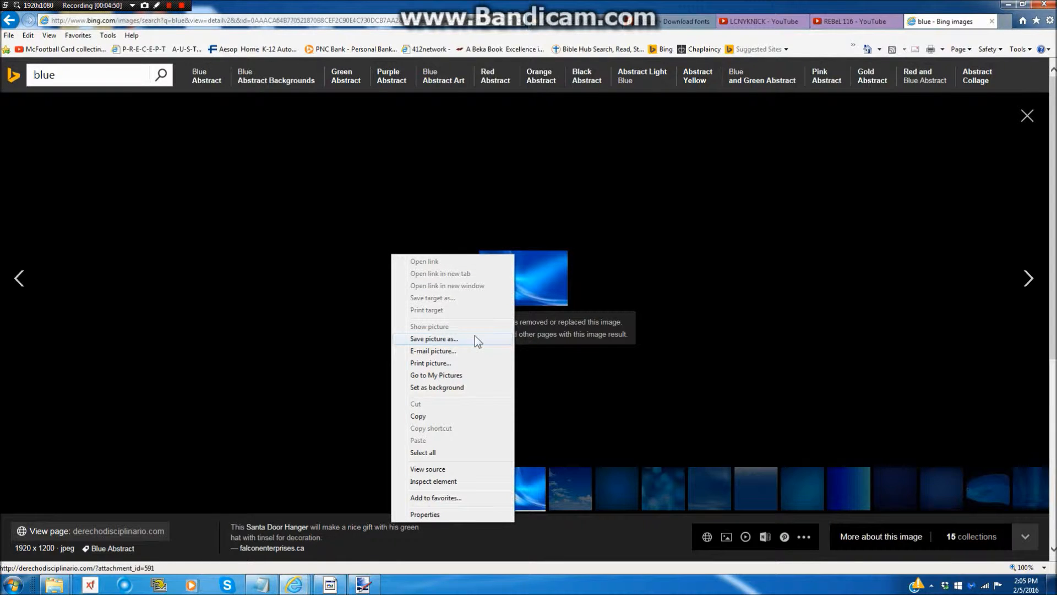
click(587, 195)
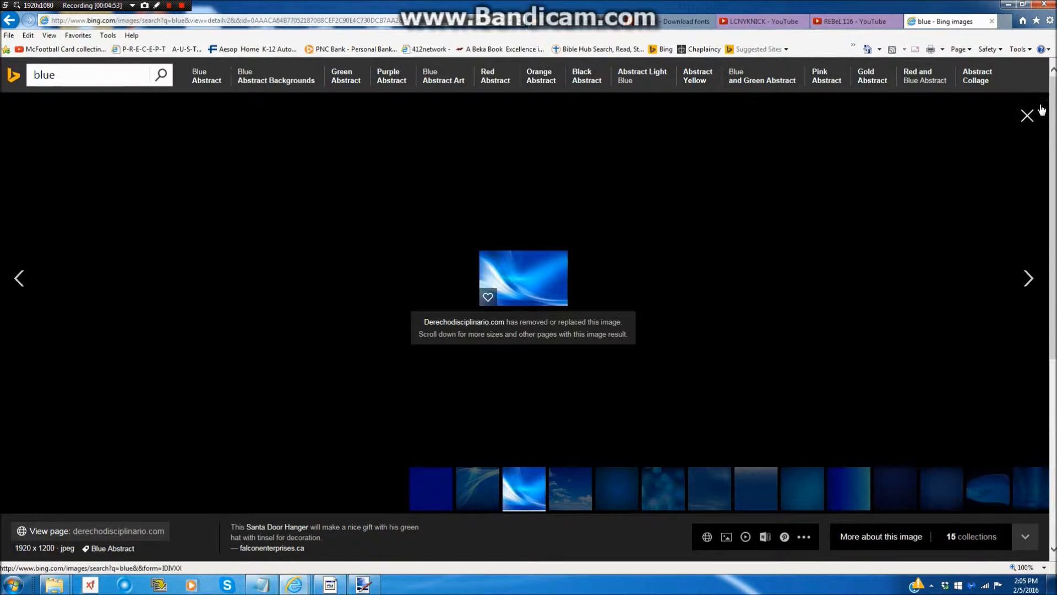
click(1027, 116)
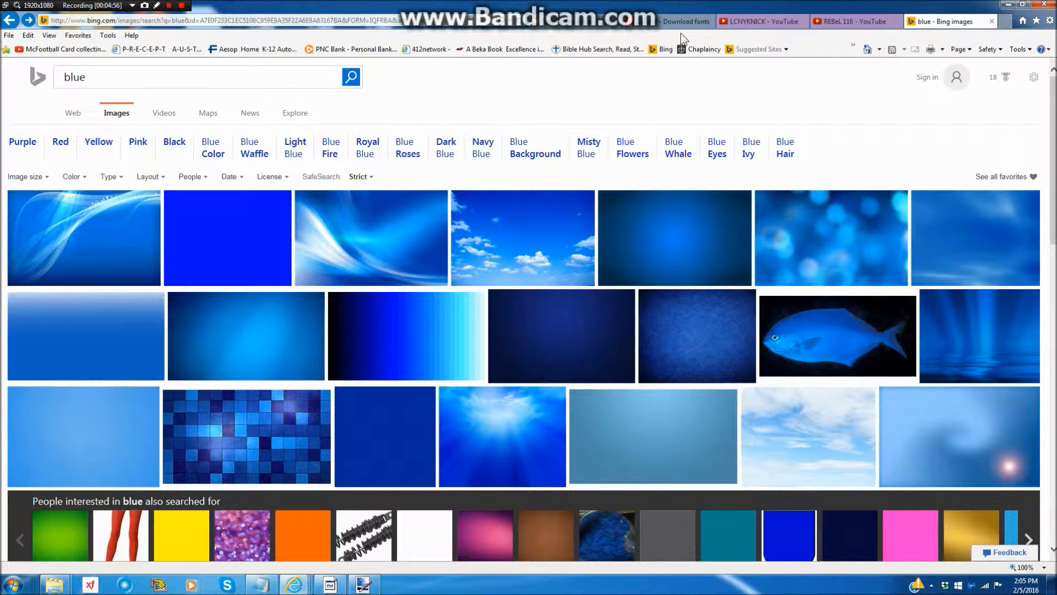
Switch to PicMonkey and open the starry planet background image from the Banner Items folder inside YT tutorial for editing
click(577, 24)
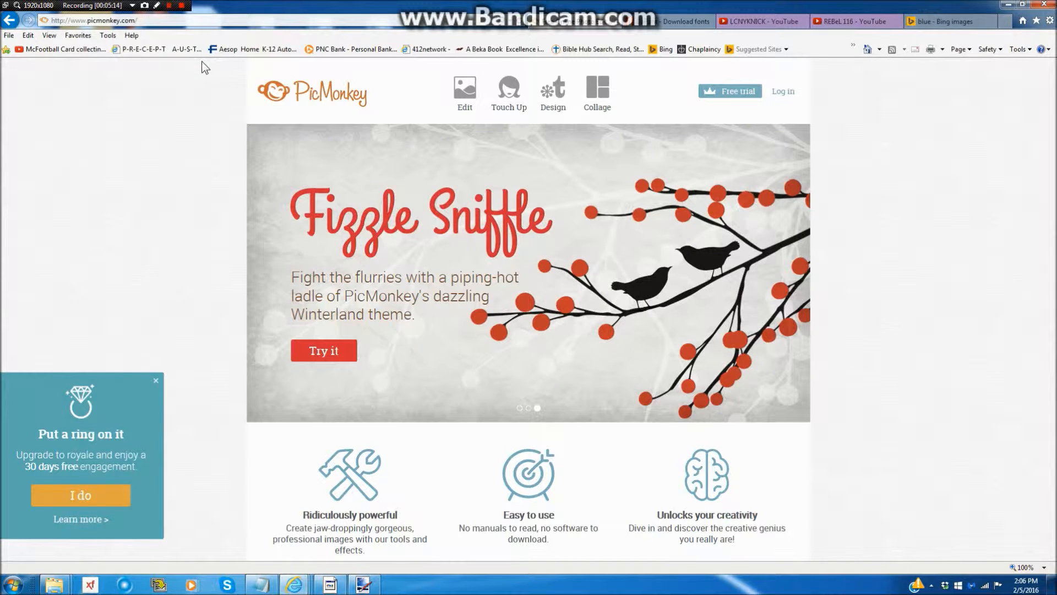
mouse_move(434, 94)
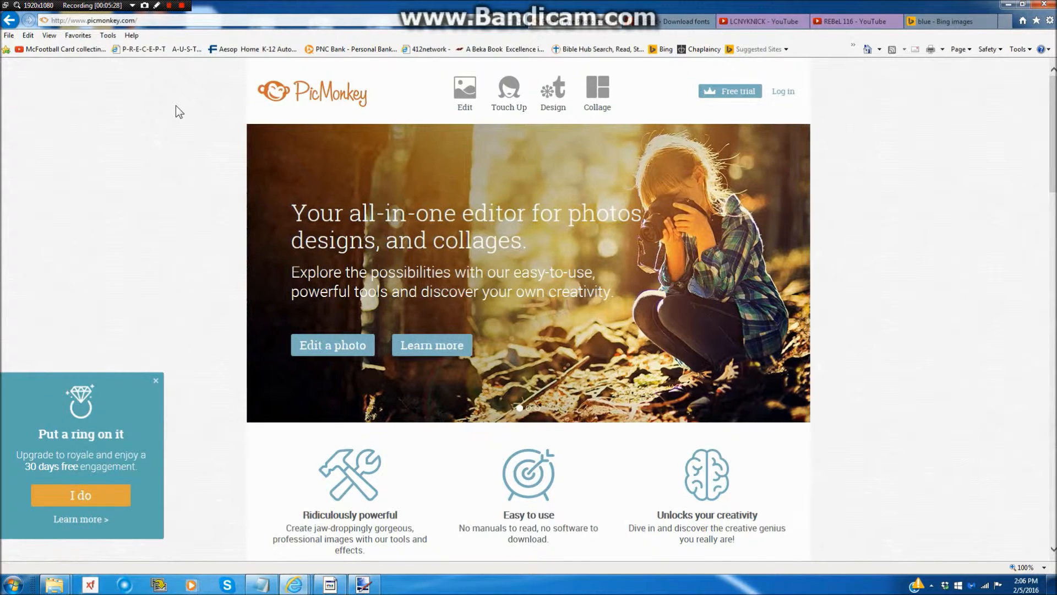
mouse_move(467, 93)
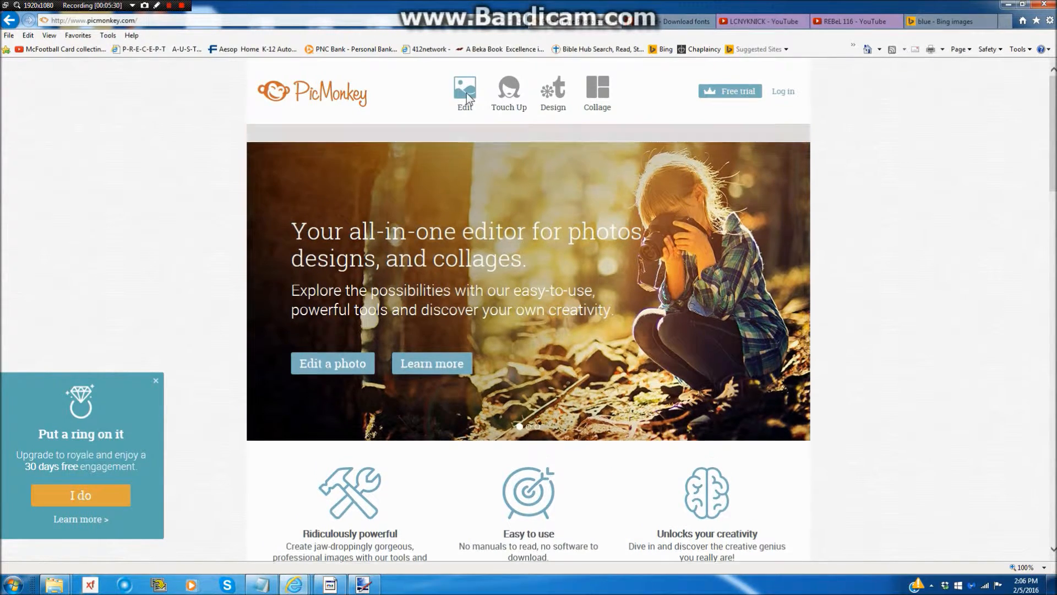
click(464, 198)
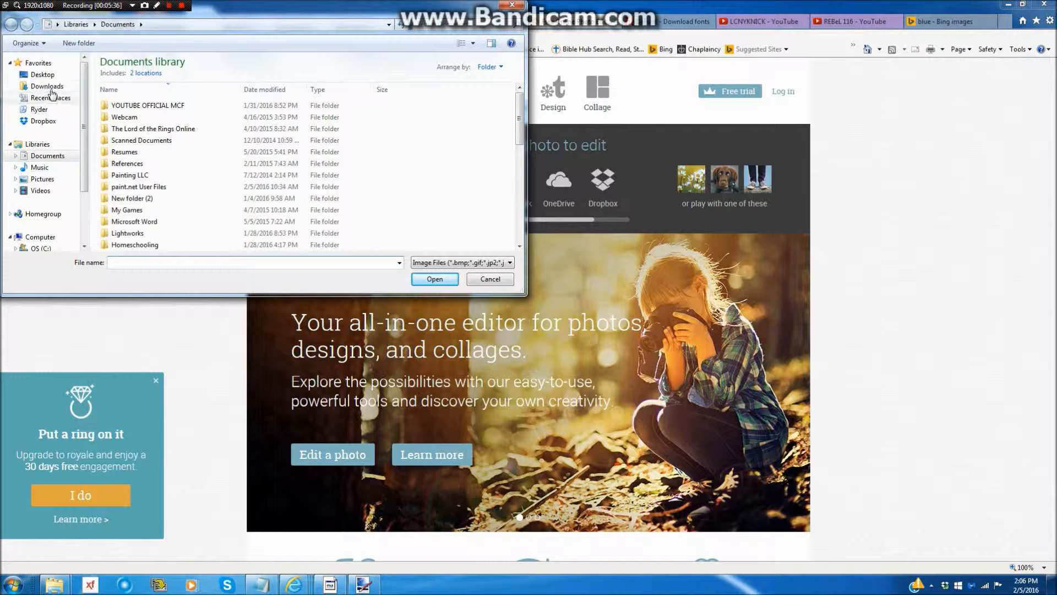
click(44, 75)
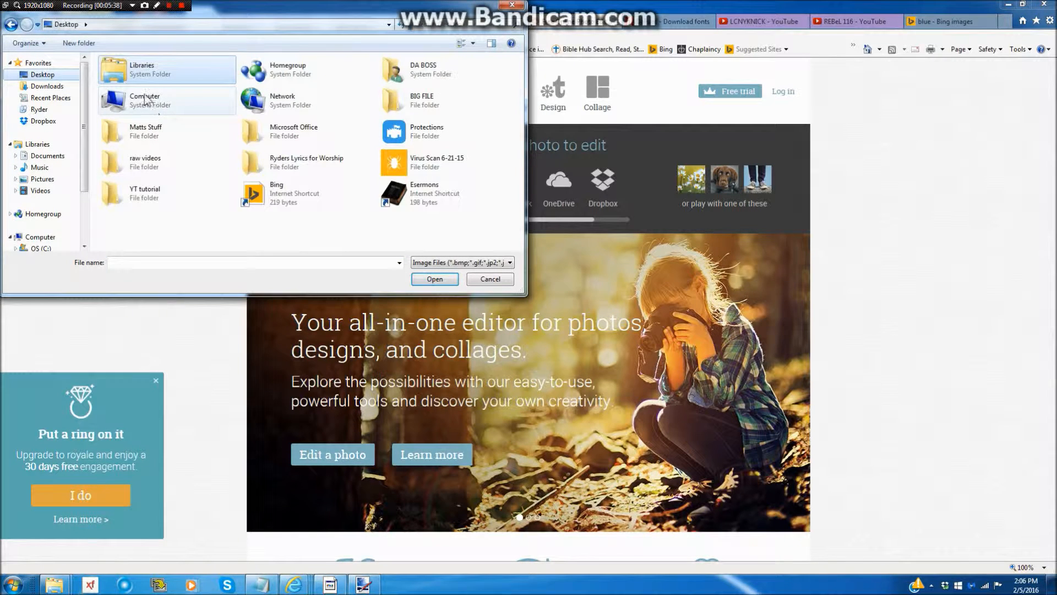
double_click(141, 198)
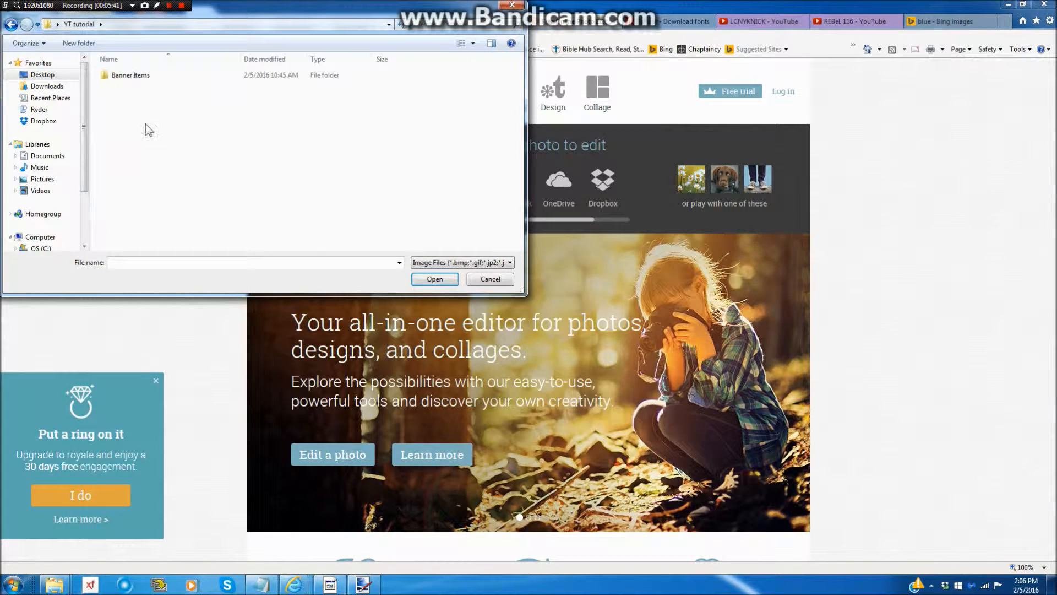
double_click(132, 75)
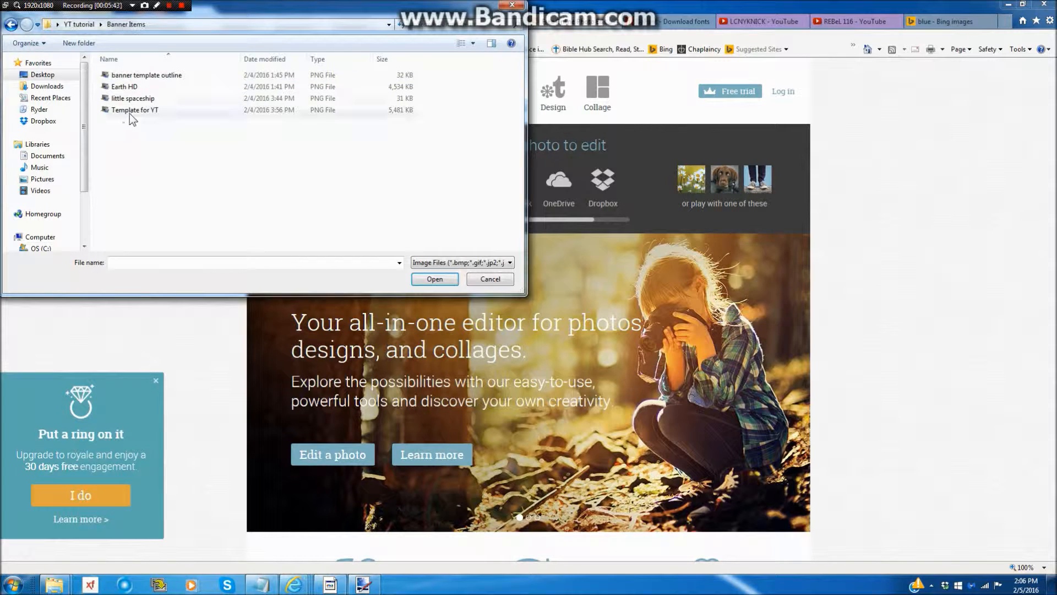
click(435, 280)
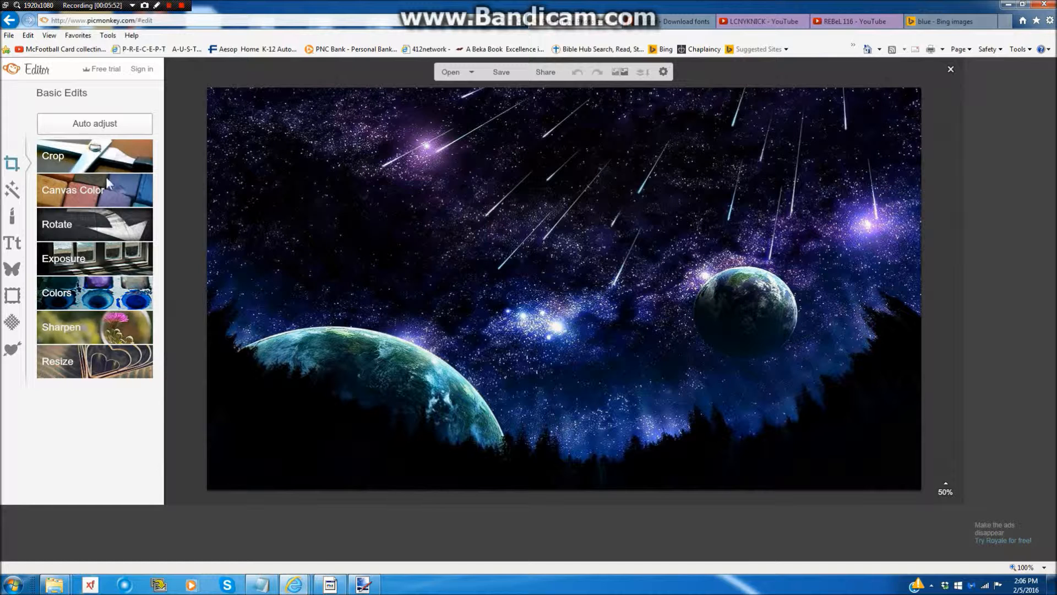
Open the Resize settings for the background image and turn off Keep proportions
click(81, 374)
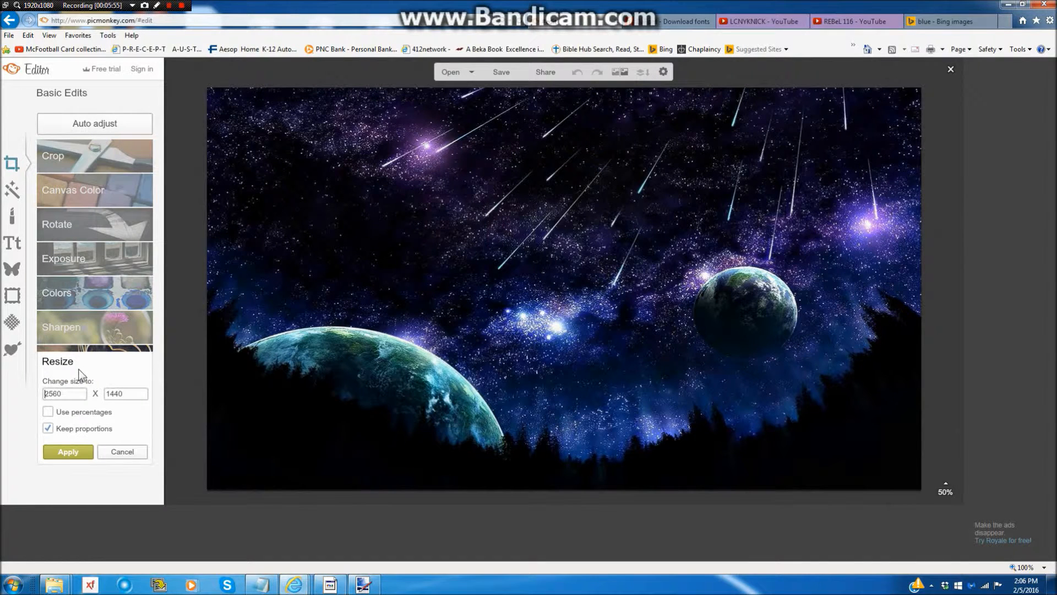
click(48, 428)
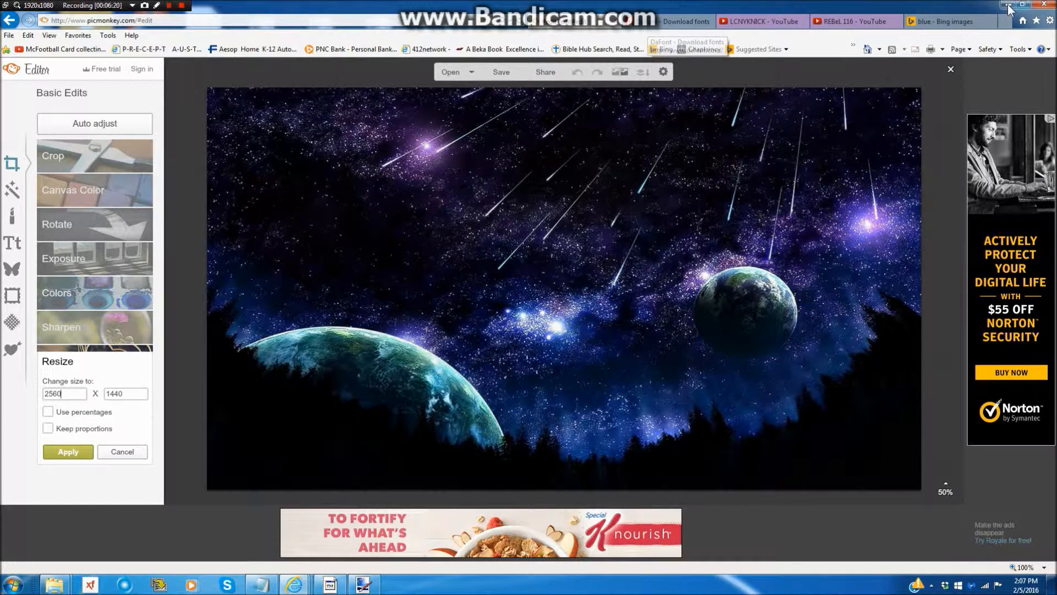
Leave the browser with the background image still in the PicMonkey editor and switch to Paint.NET
click(680, 22)
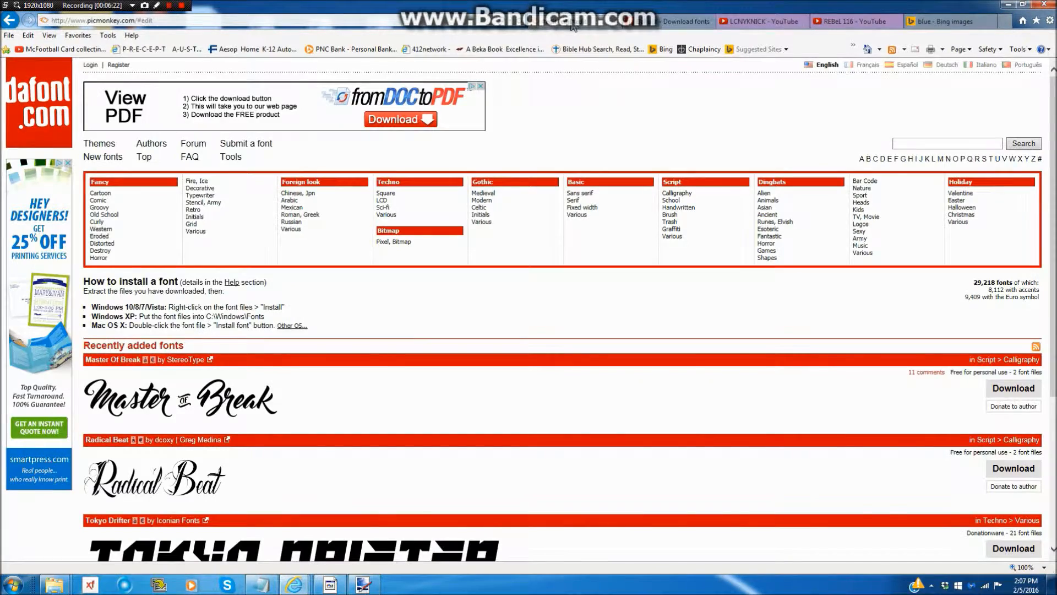
click(603, 25)
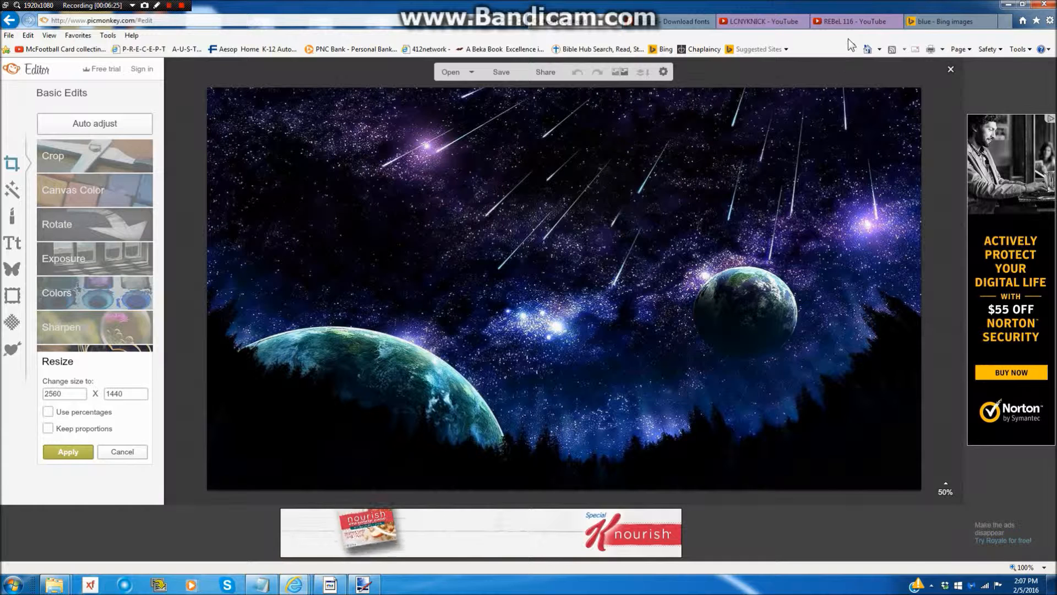
click(1010, 5)
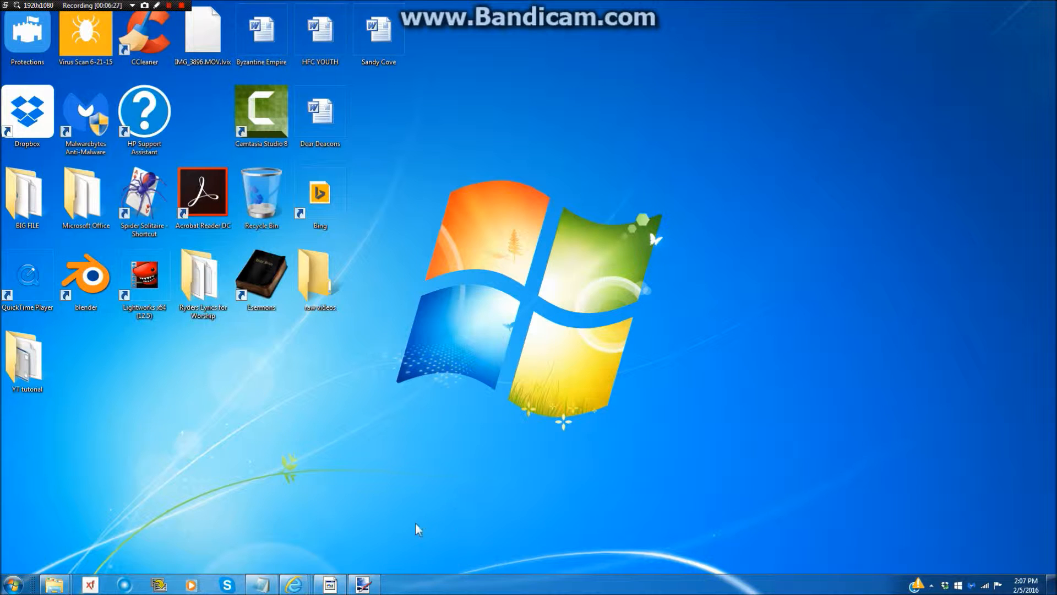
click(370, 585)
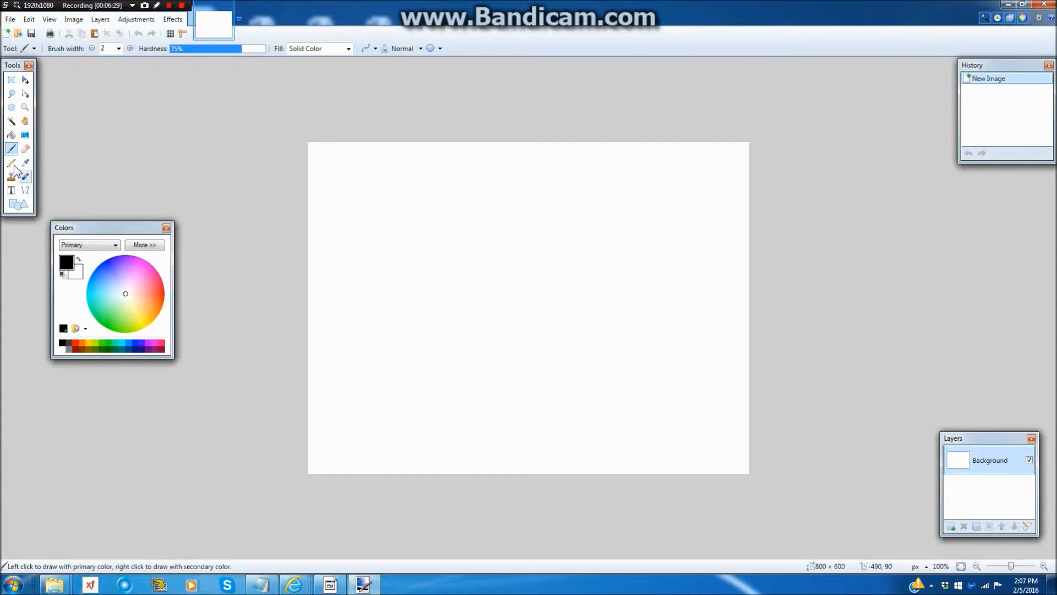
Open the Earth HD image from the Banner Items folder inside YT tutorial on the desktop
click(10, 18)
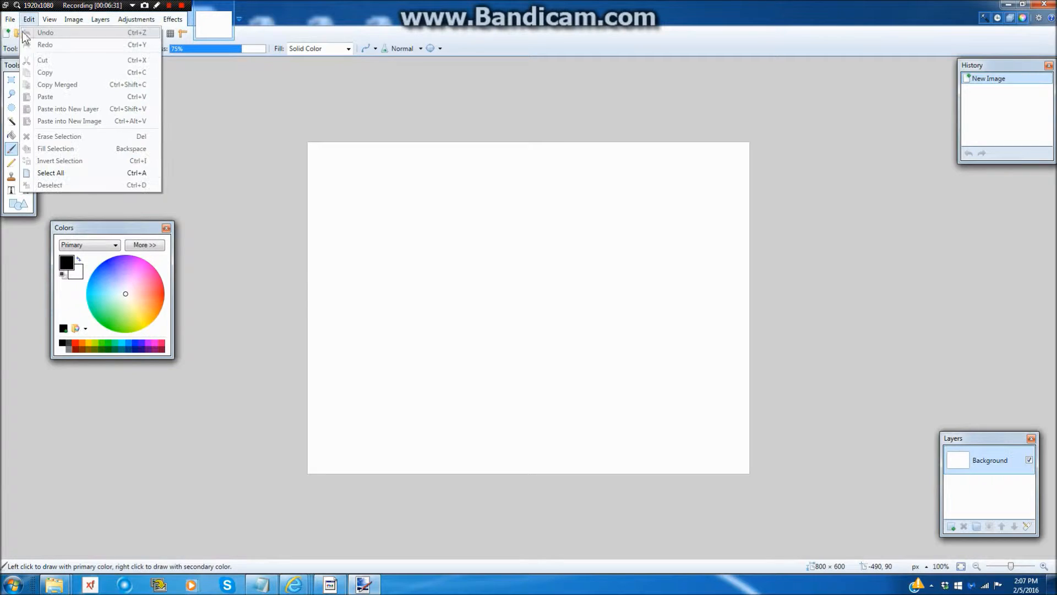
click(25, 45)
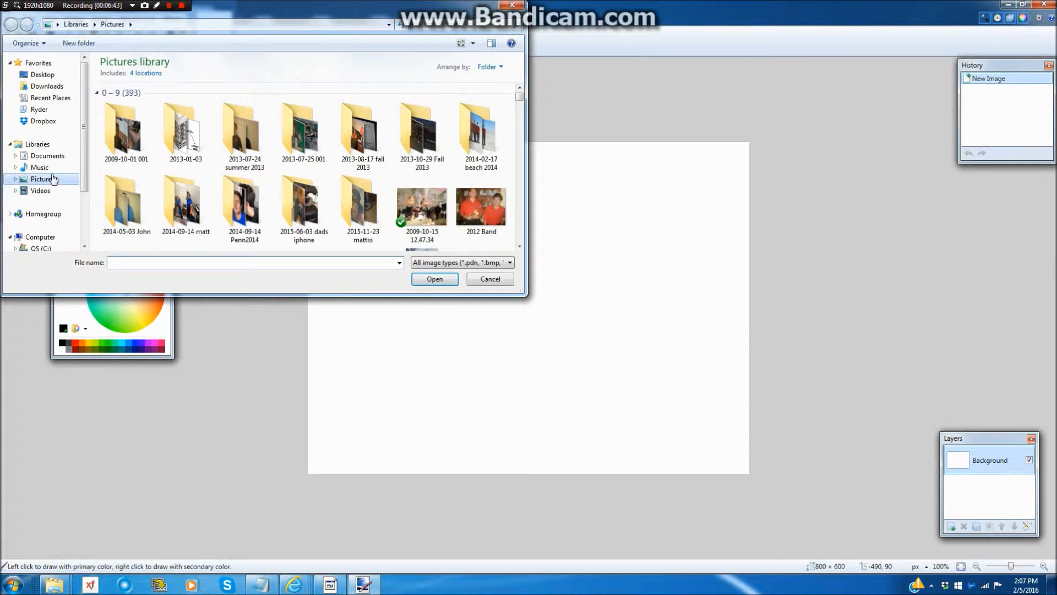
click(50, 194)
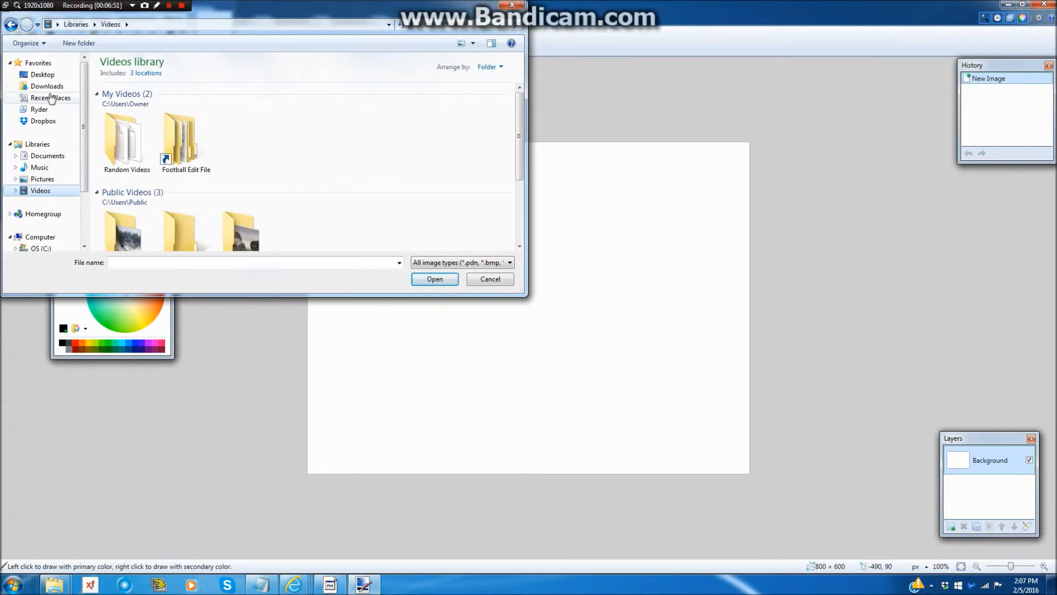
click(52, 76)
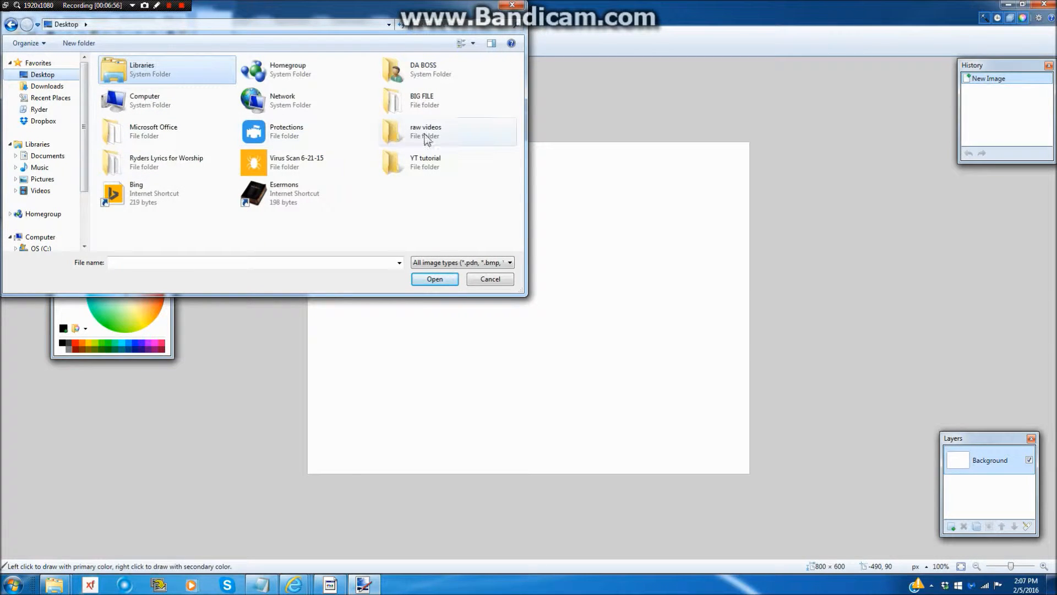
click(414, 168)
double_click(412, 165)
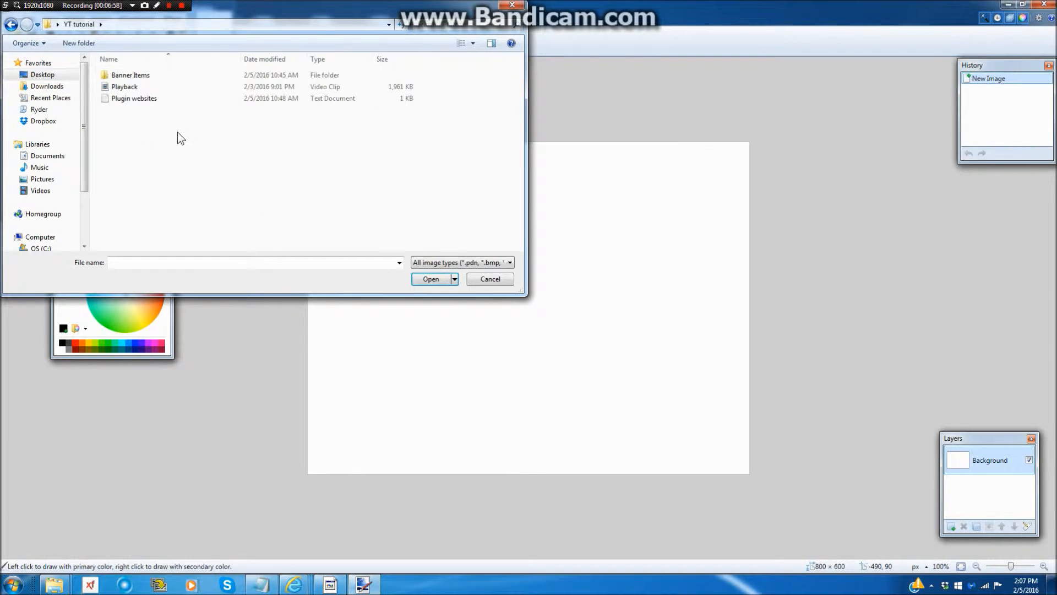
double_click(133, 78)
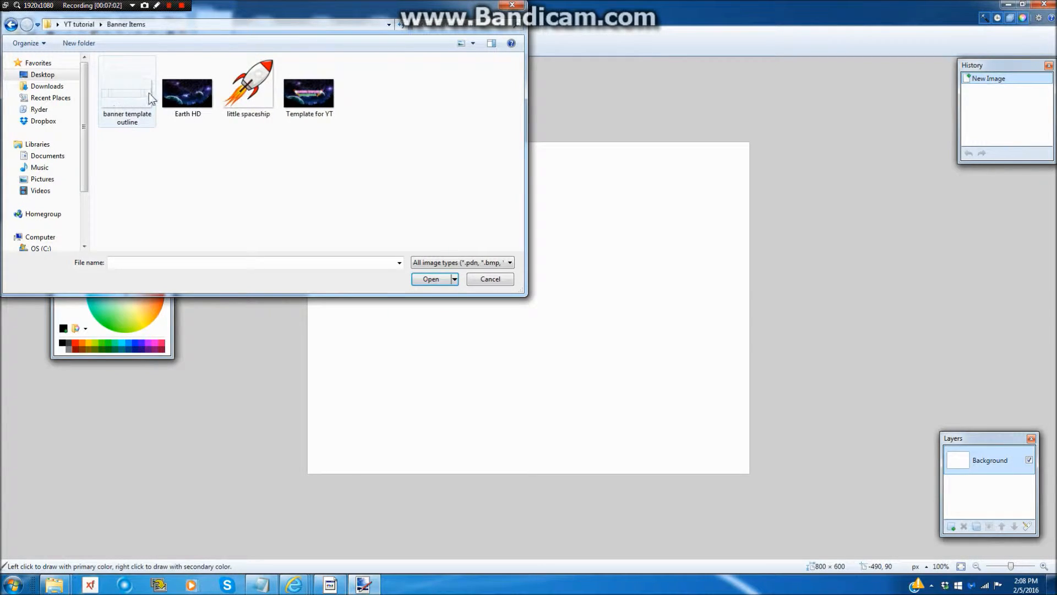
click(192, 95)
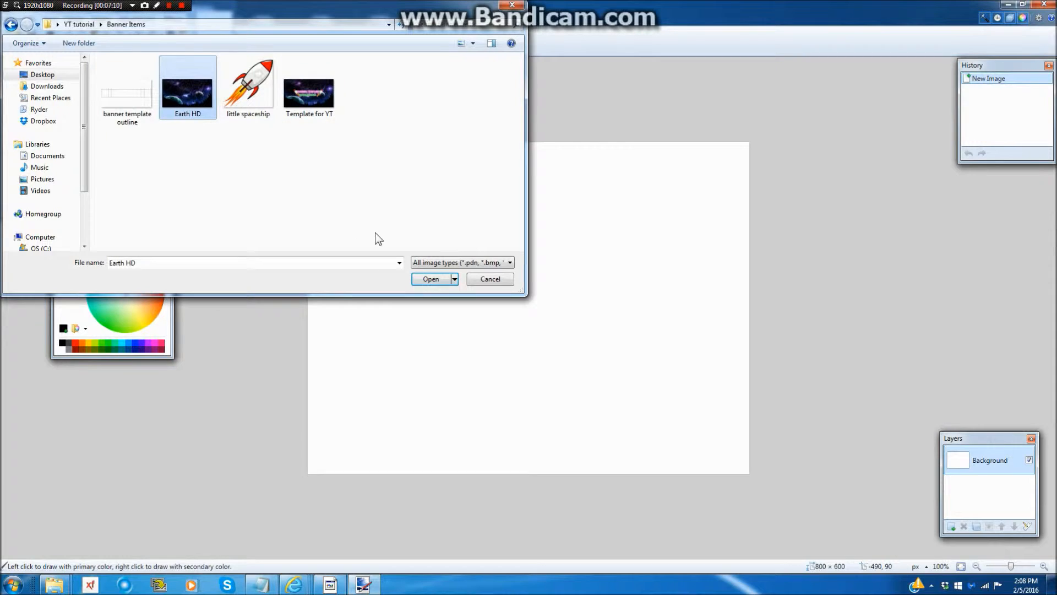
click(430, 279)
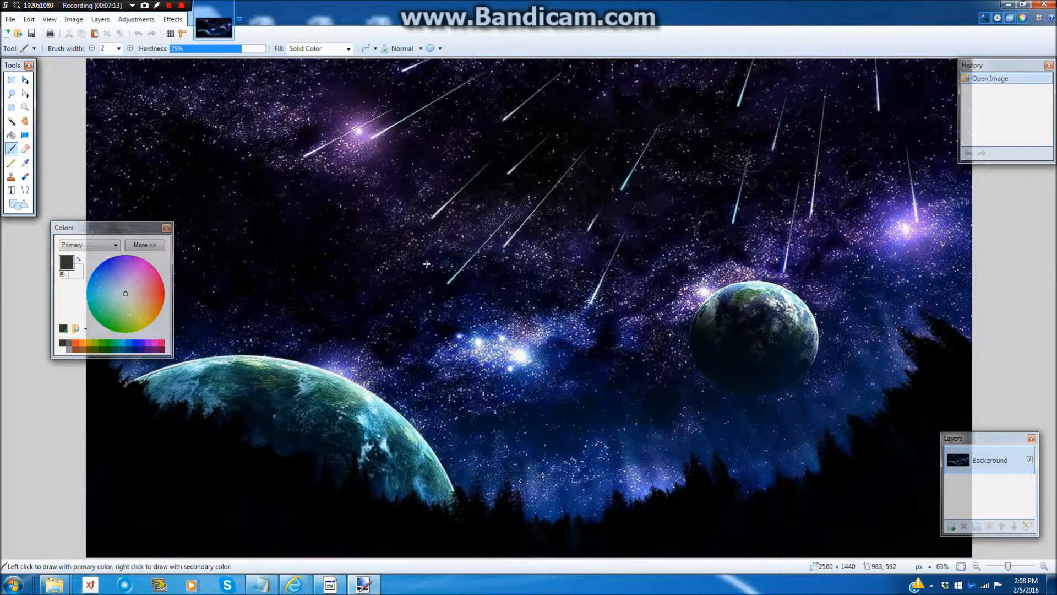
Switch to the Banner Items folder, preview the Template for YT and banner template outline images, and close both previews
mouse_move(294, 585)
click(1010, 5)
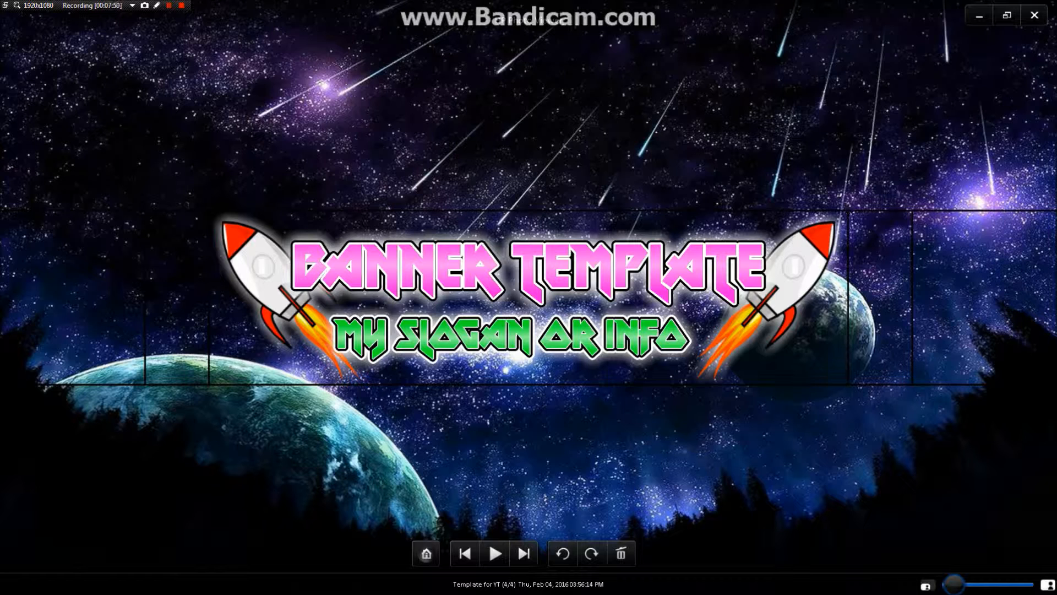
click(1035, 15)
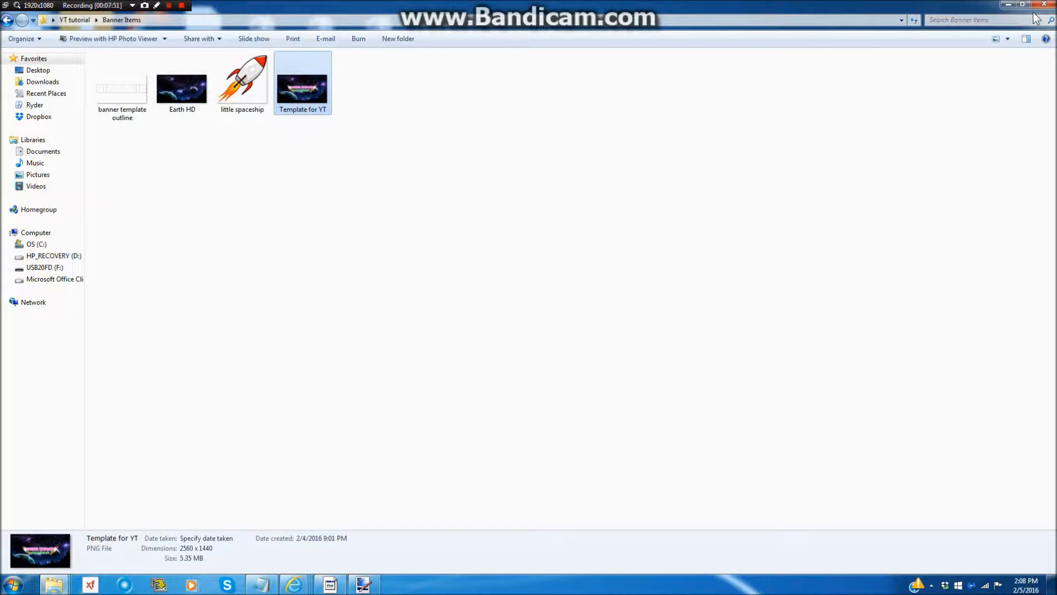
click(672, 164)
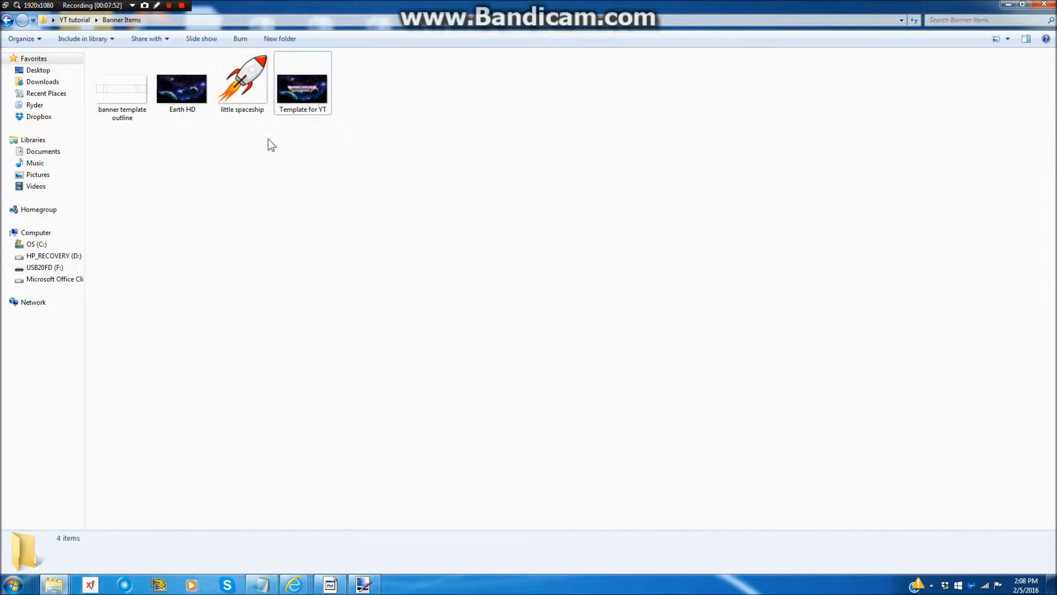
double_click(119, 95)
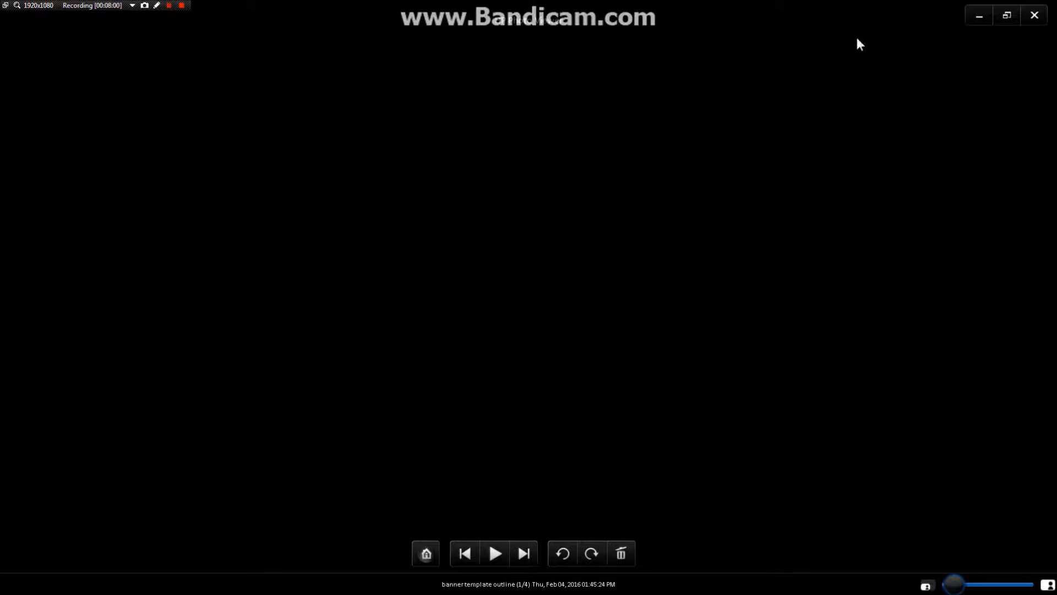
click(1027, 20)
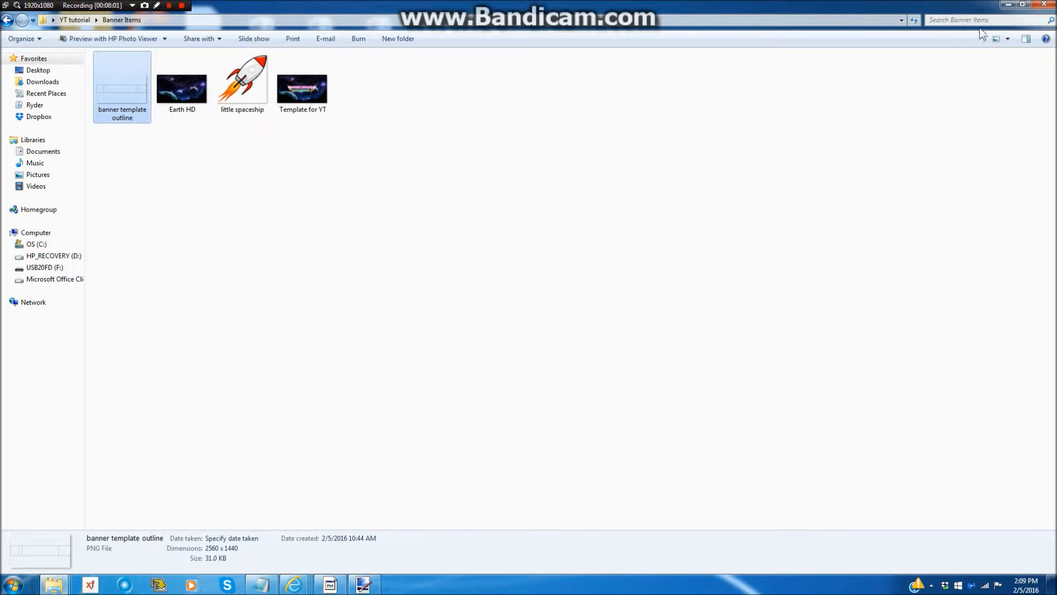
Copy the banner template outline file from the Banner Items folder and return to Paint.NET
click(190, 171)
click(134, 83)
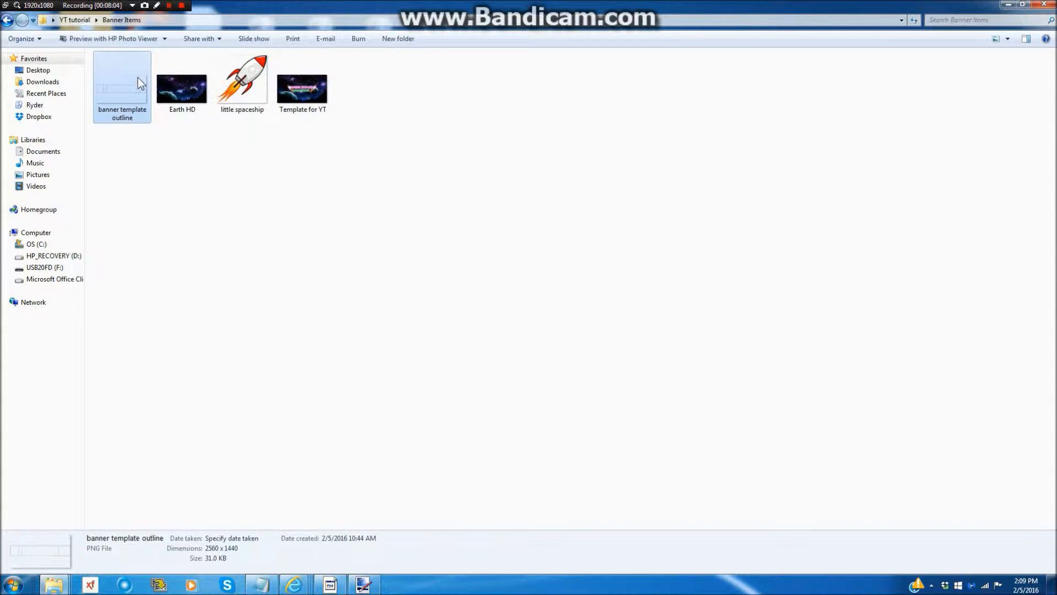
click(1008, 5)
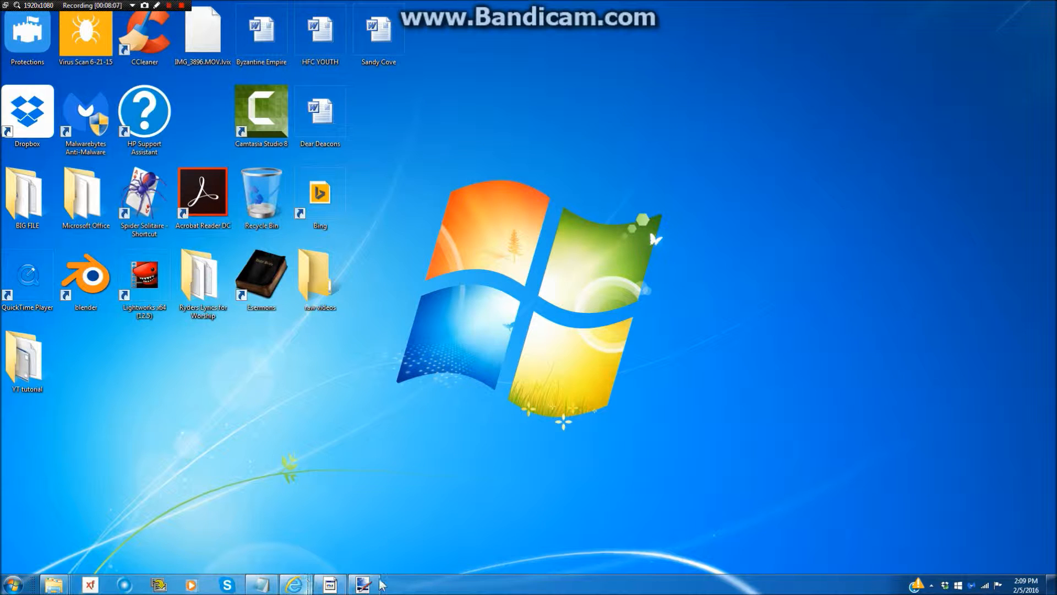
click(363, 584)
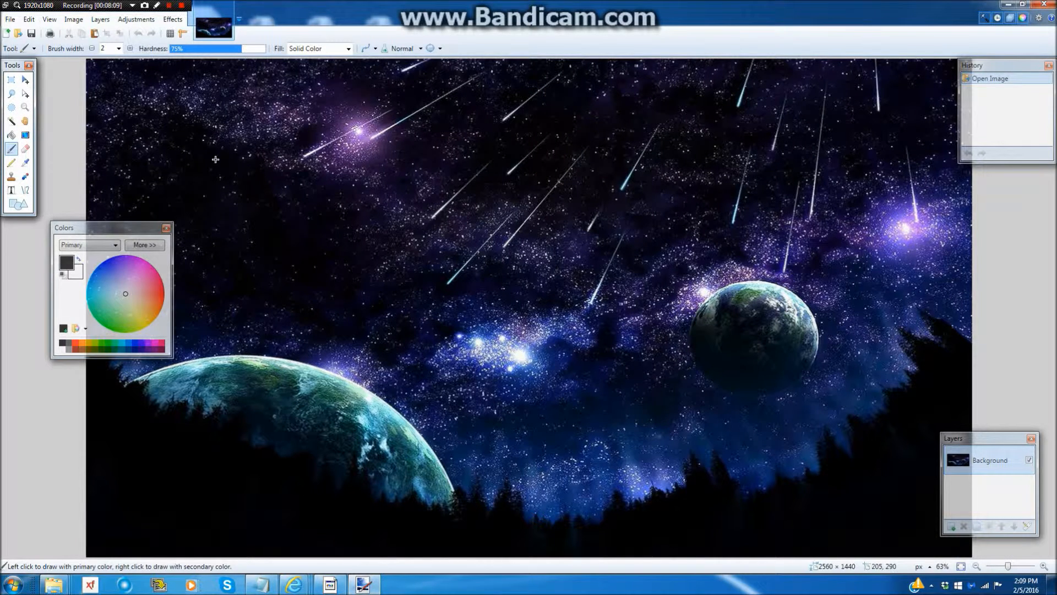
Reposition the Layers and Colors windows so they are stacked beneath the Tools window
click(75, 344)
drag(991, 442, 52, 451)
drag(78, 226, 26, 246)
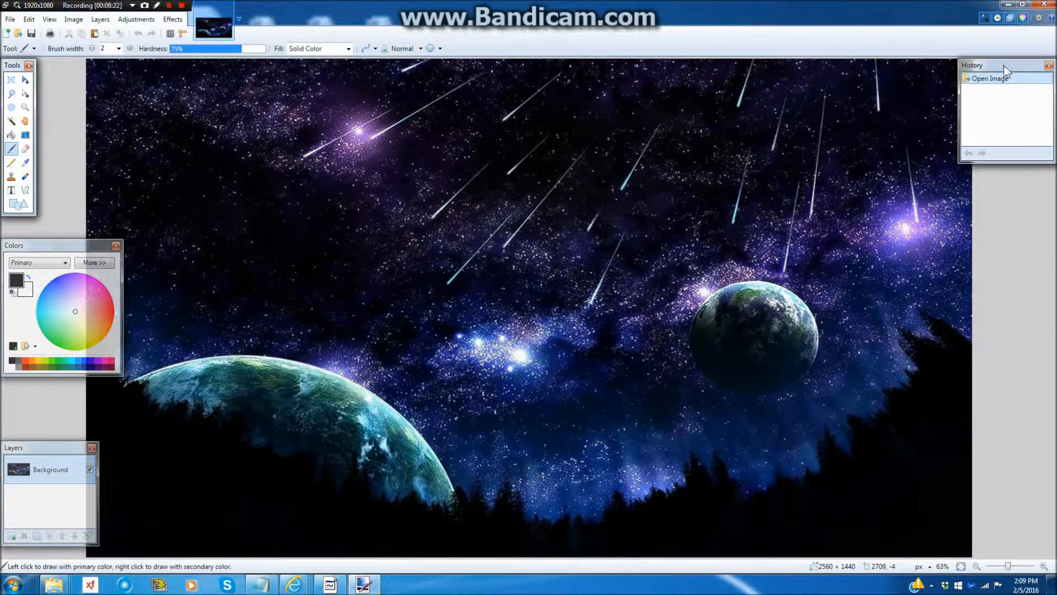
Add a new layer above the background image and paste the banner template outline onto it
click(14, 536)
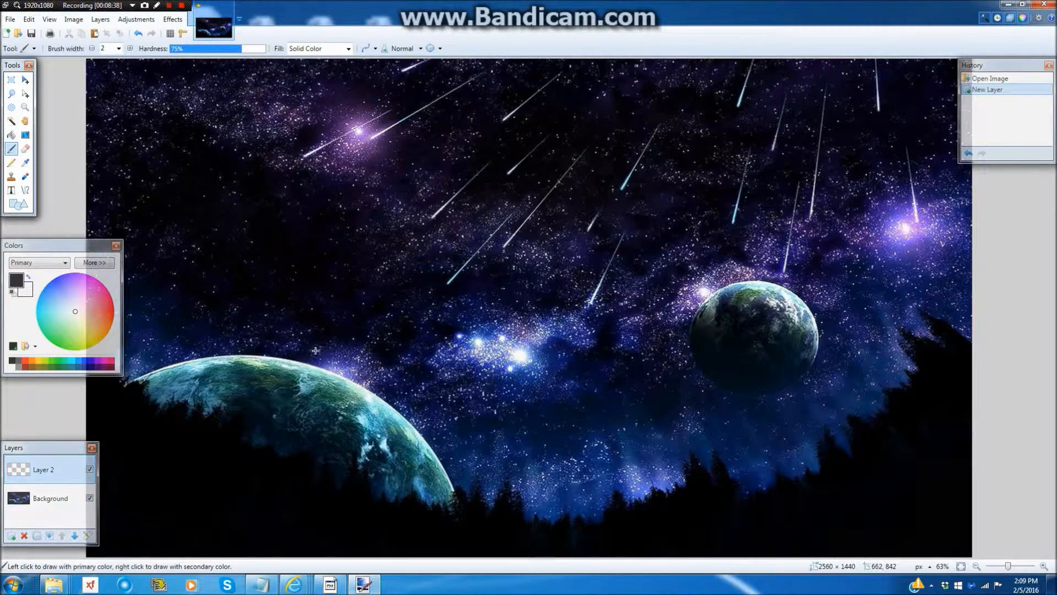
click(90, 498)
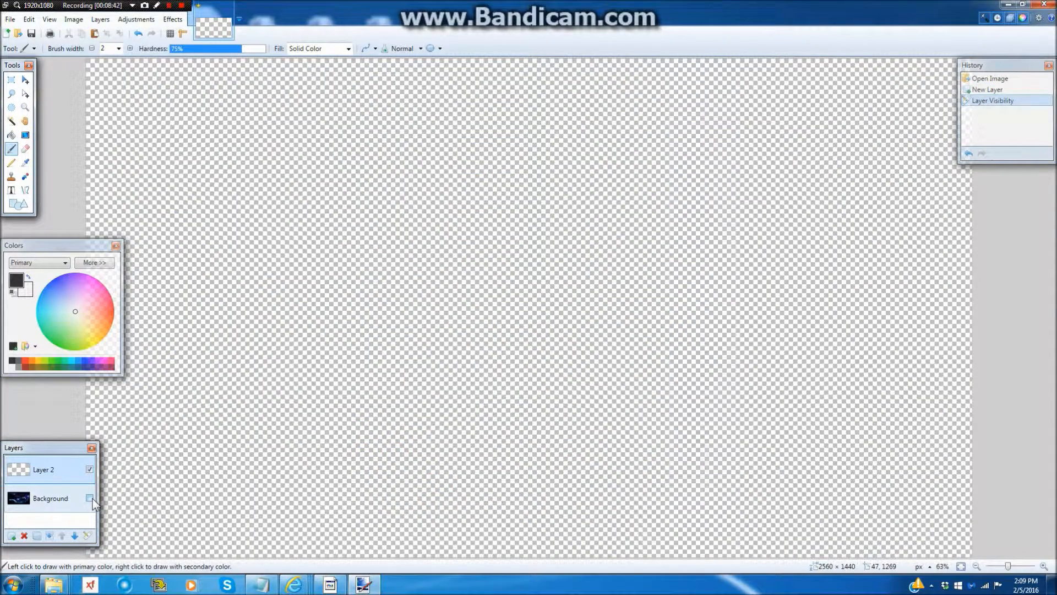
click(93, 497)
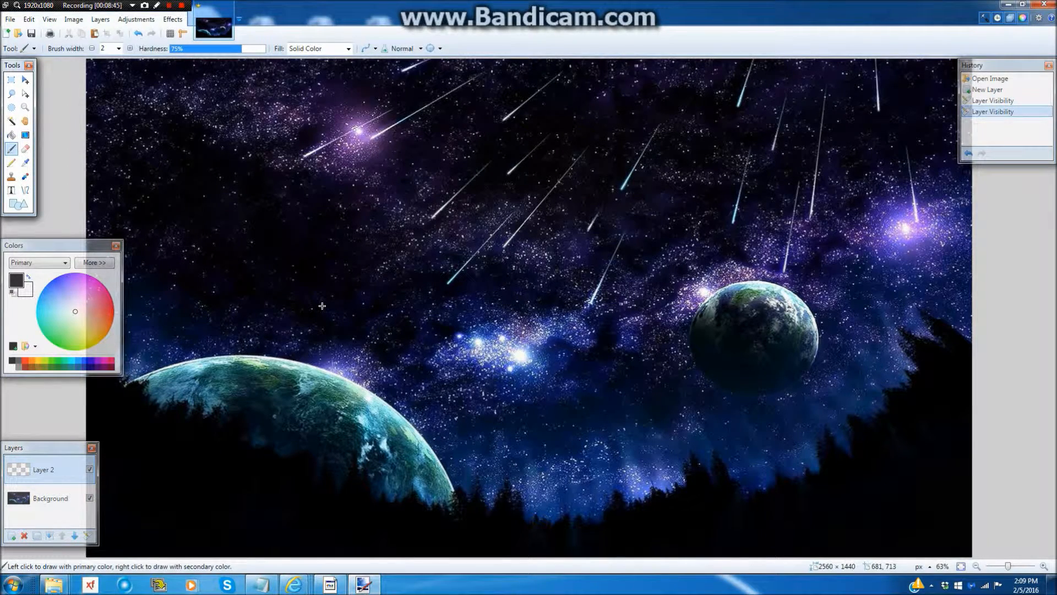
key(ctrl+v)
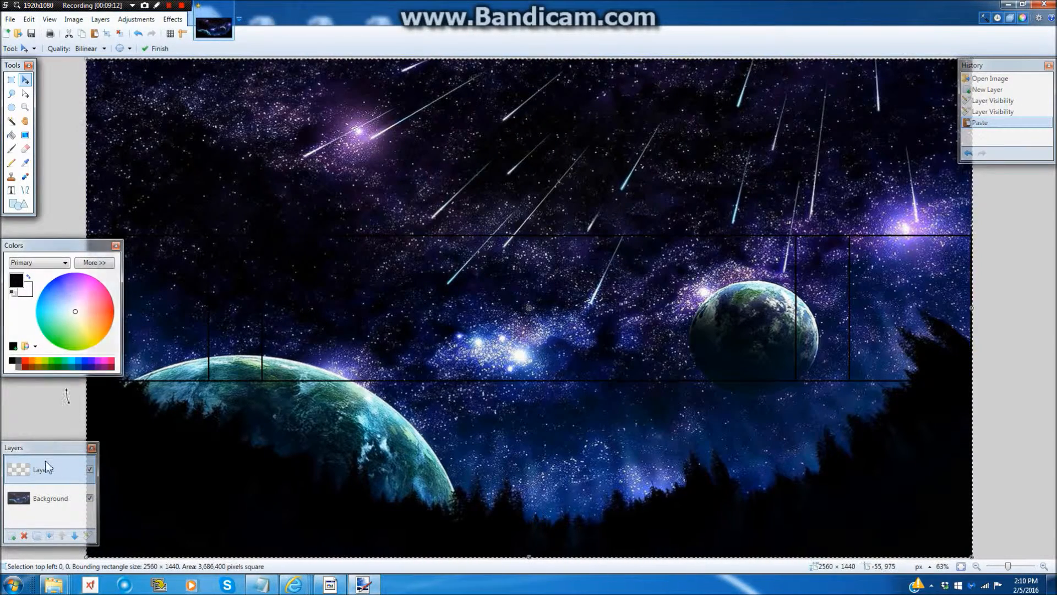
Add another layer above the template outline and shift the Colors window slightly closer to the Tools window
click(11, 536)
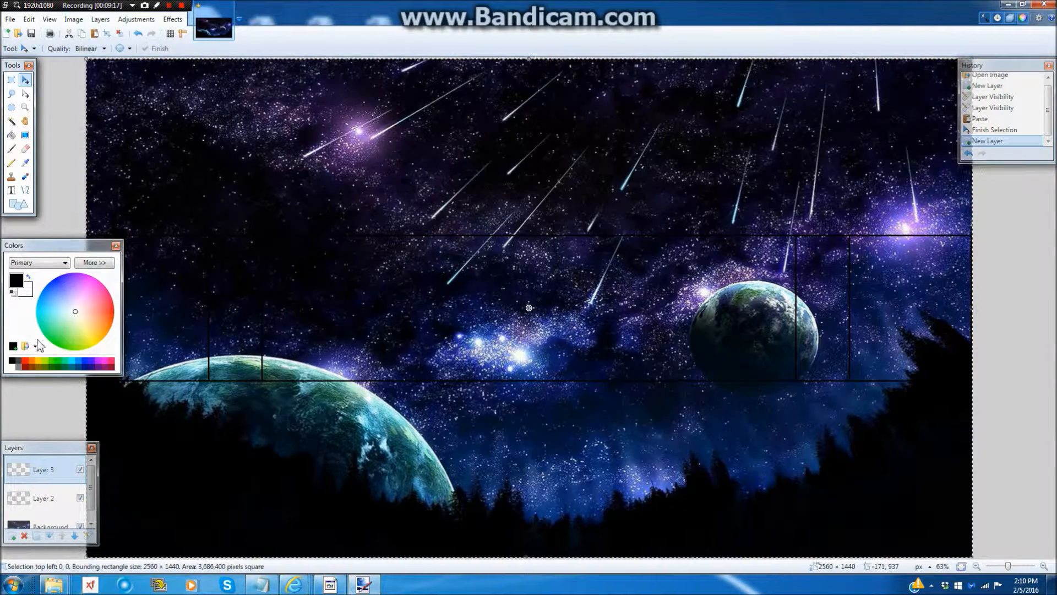
drag(51, 246, 65, 195)
drag(63, 174, 46, 240)
Start a text entry on the new layer inside the template outline, using the Metal Lord font at size 108 in white
click(13, 191)
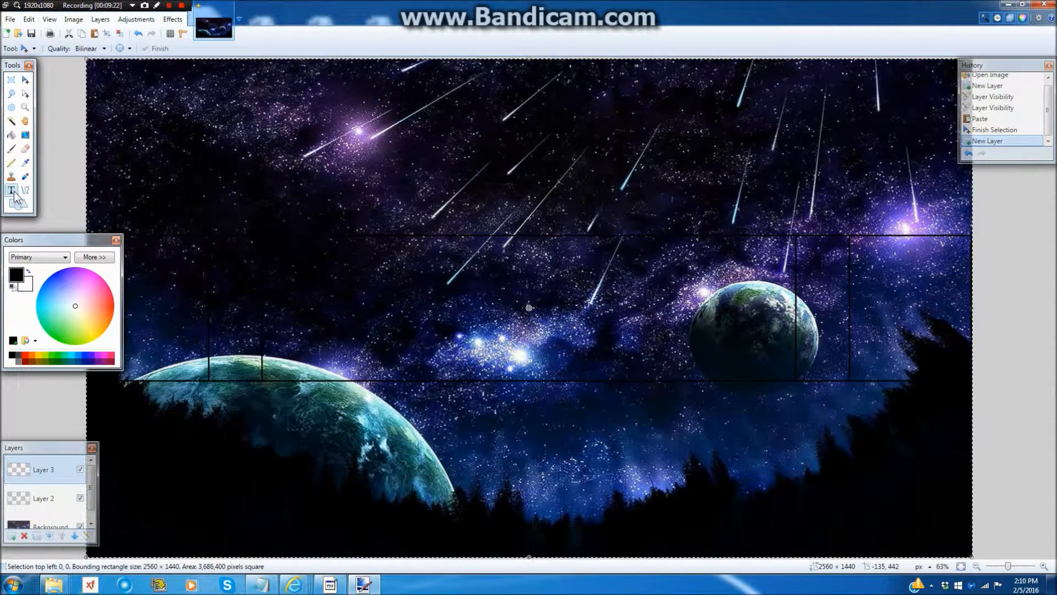
click(295, 274)
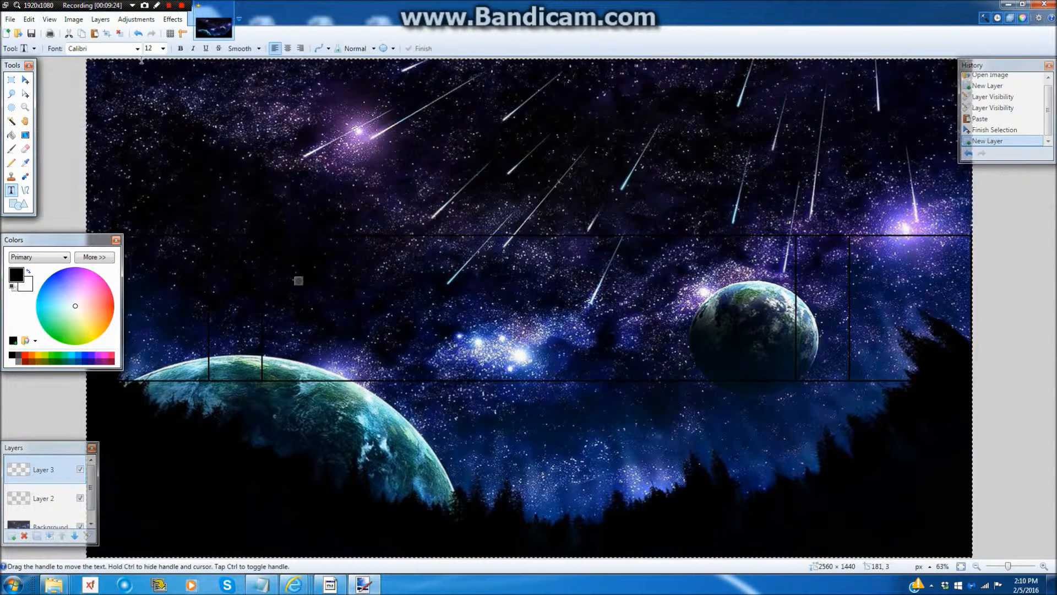
click(163, 49)
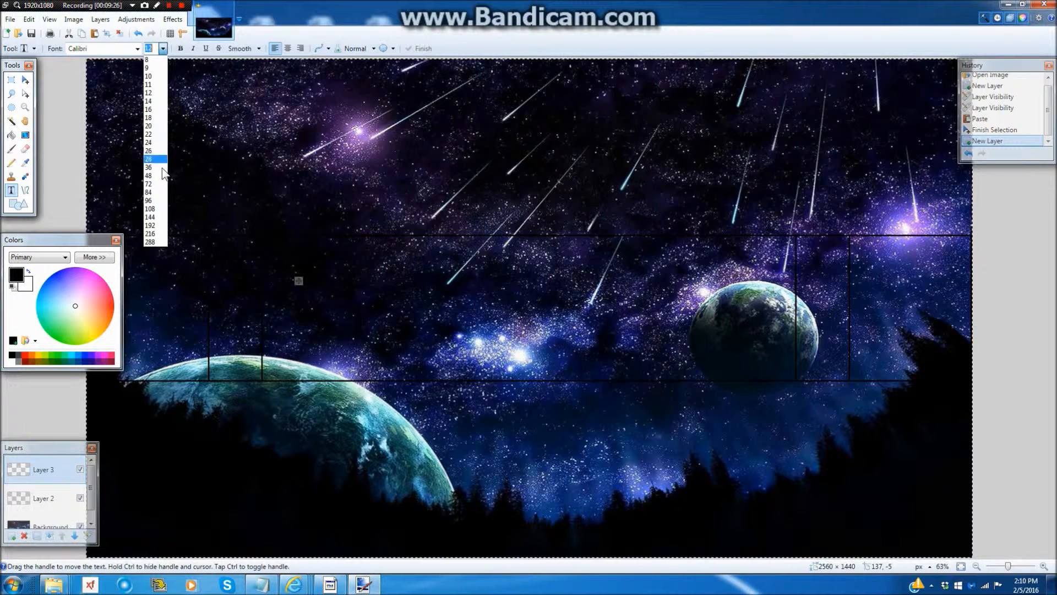
click(163, 209)
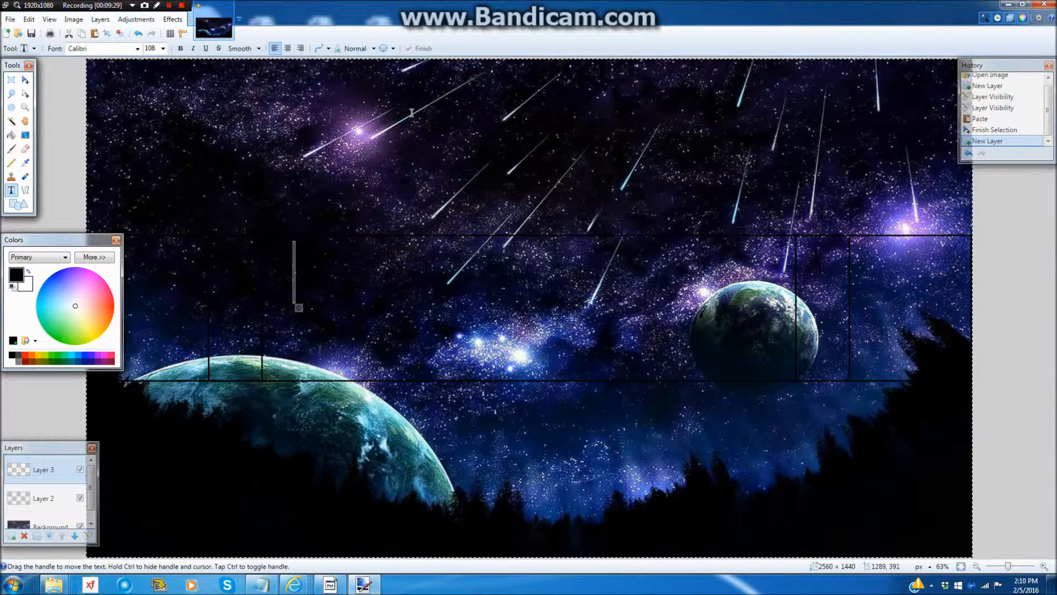
click(135, 49)
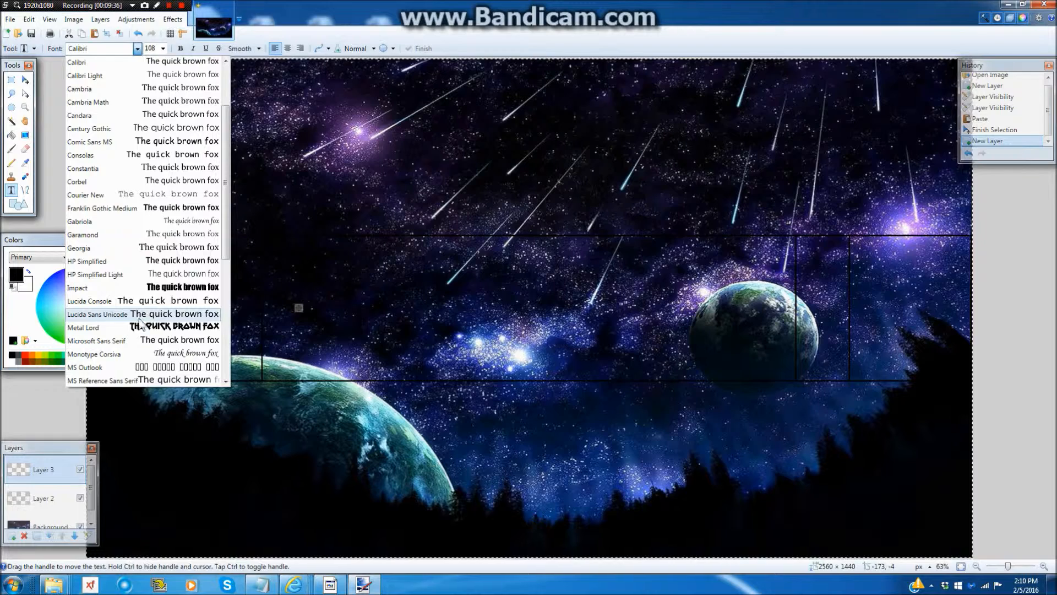
click(121, 331)
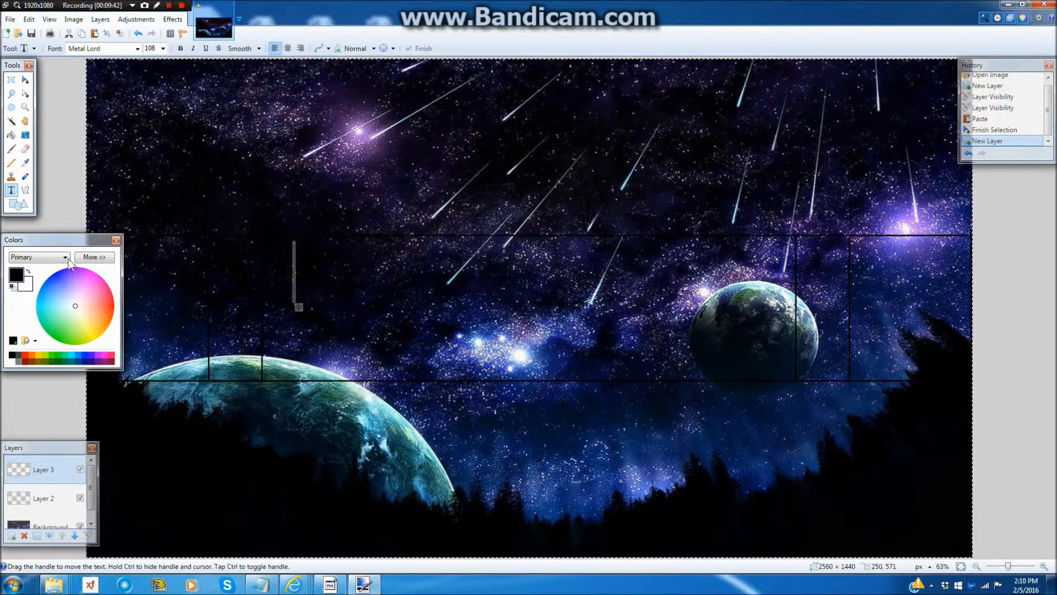
click(28, 272)
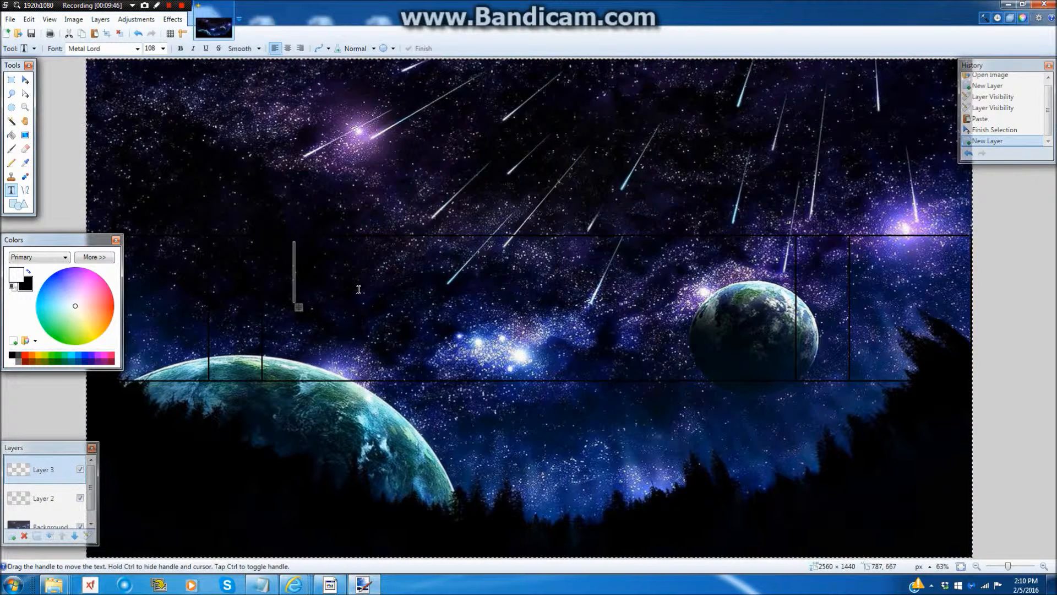
text(METAL)
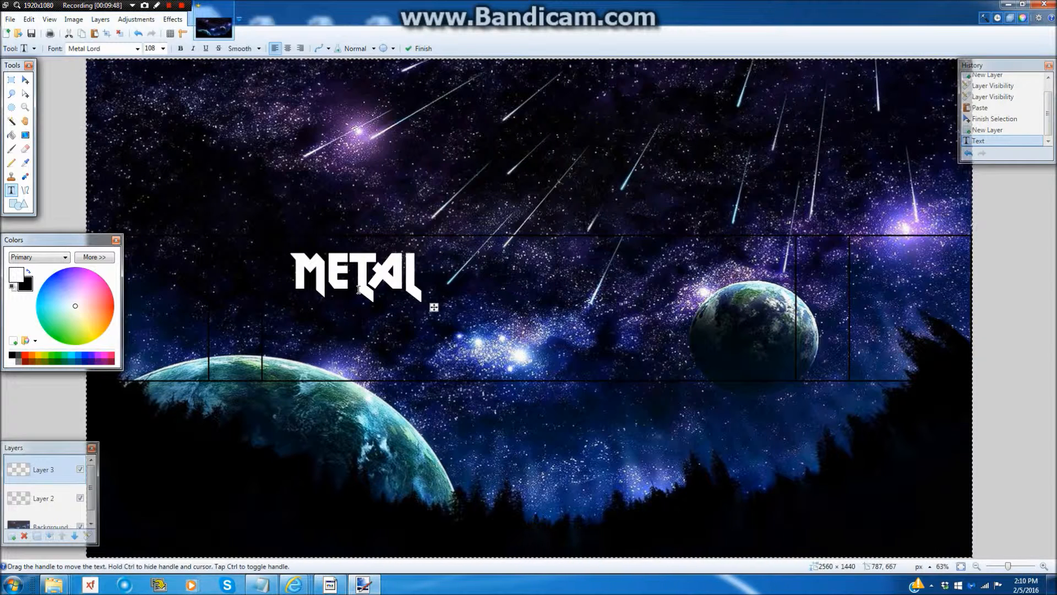
key(BackSpace)
key(BackSpace)
key(BackSpace)
key(BackSpace)
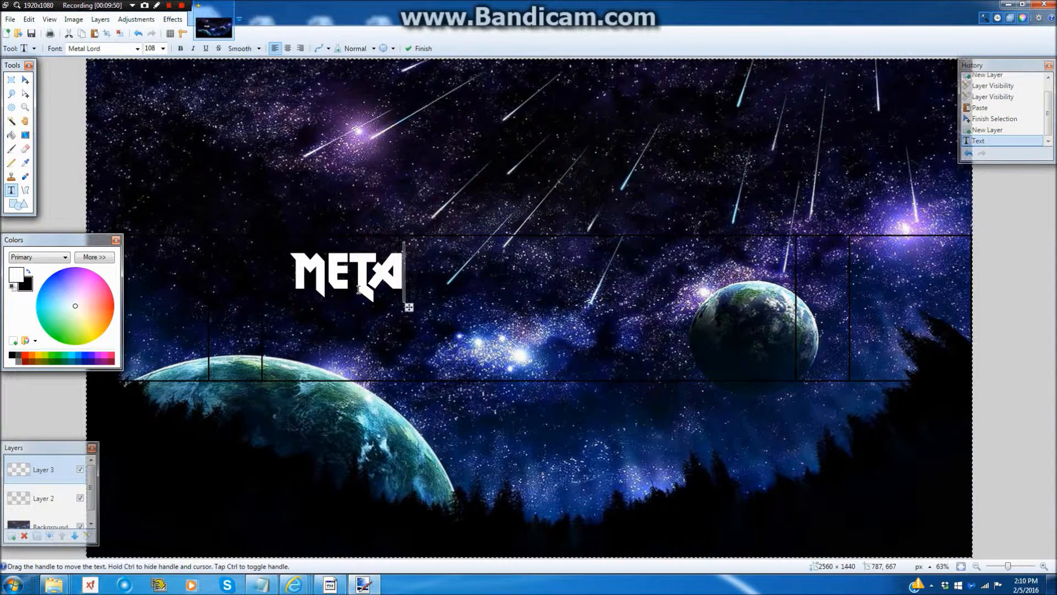
key(BackSpace)
Enter the title text BANNER TEMPLATE in capitals on the text layer
text(BA)
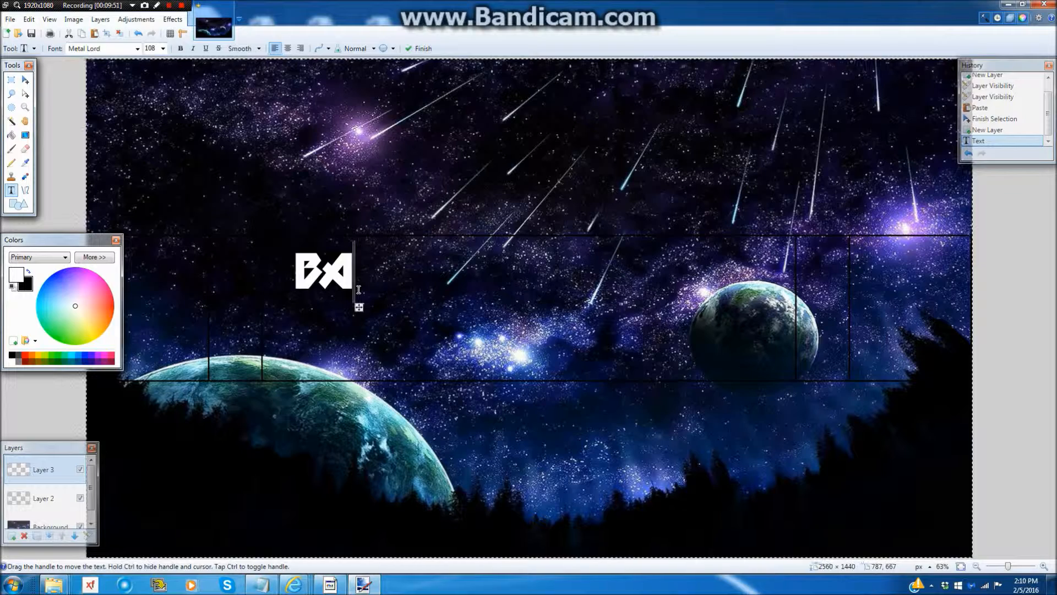
text(NNER TEM)
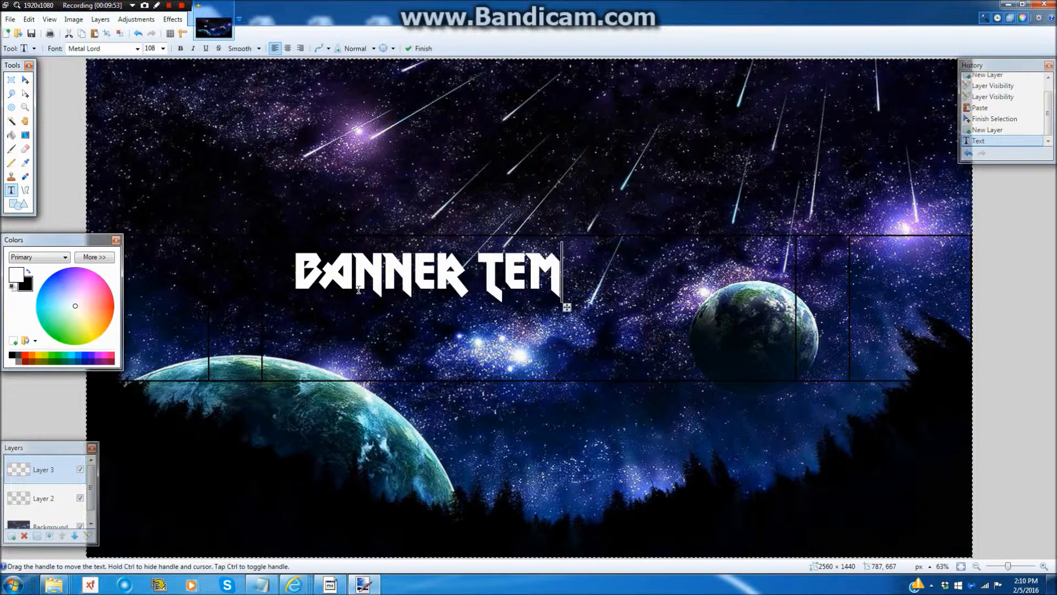
text(PLATE)
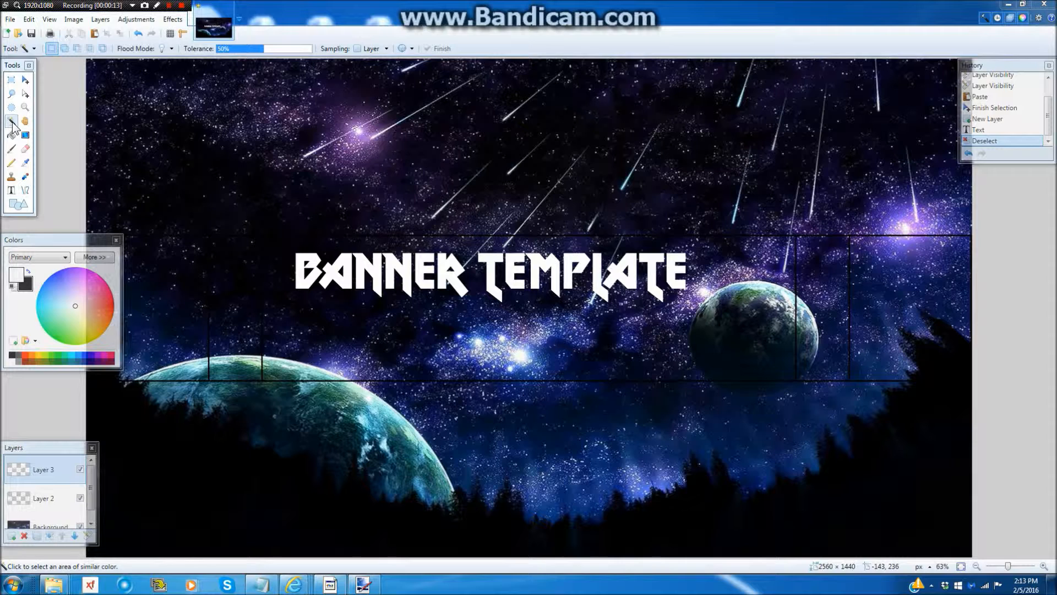
Select every white letter of the BANNER TEMPLATE title at once with the Magic Wand in global flood mode
click(301, 273)
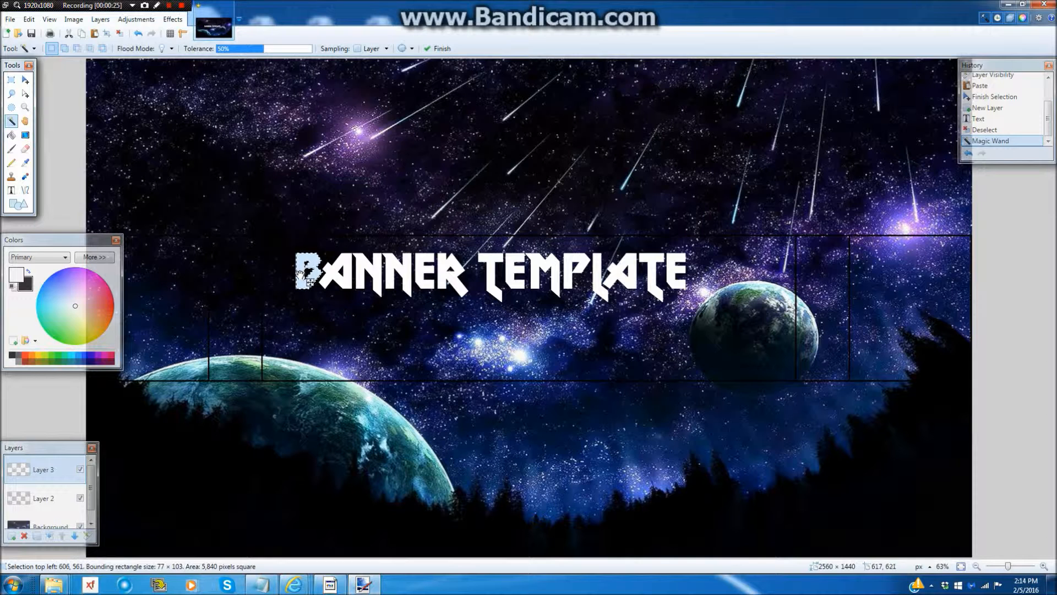
click(138, 34)
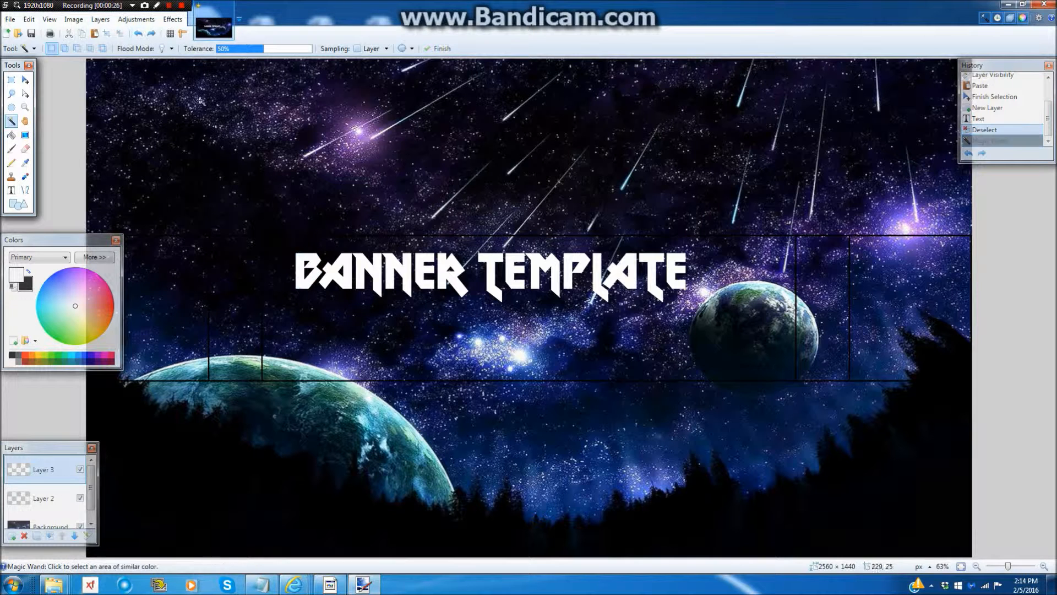
shift+click(302, 275)
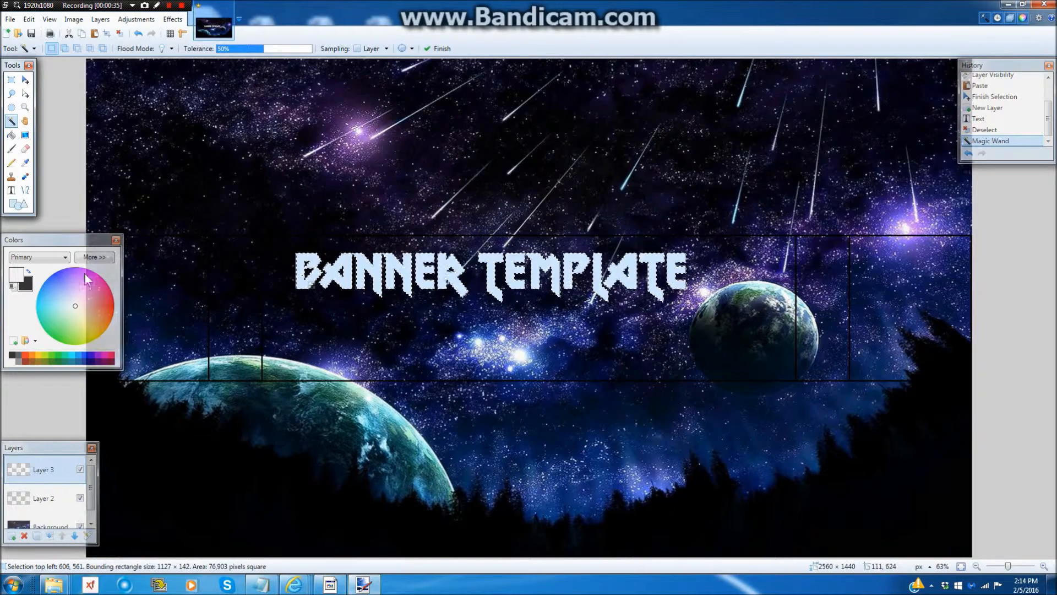
Set the Gradient tool to reflected linear with bright pink FF00DC as both the primary and secondary color
click(23, 137)
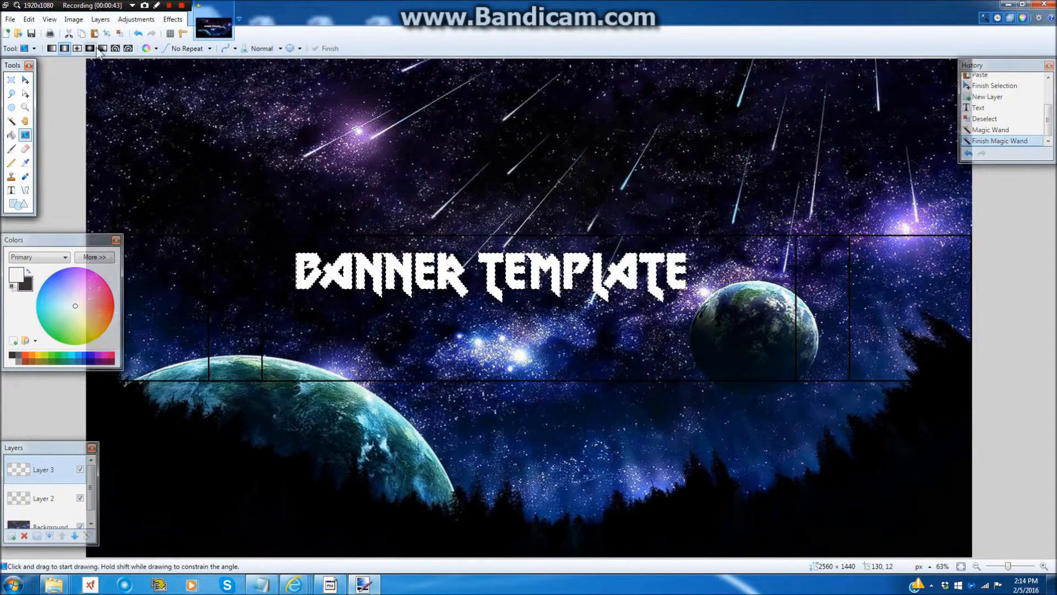
click(64, 48)
drag(38, 239, 48, 190)
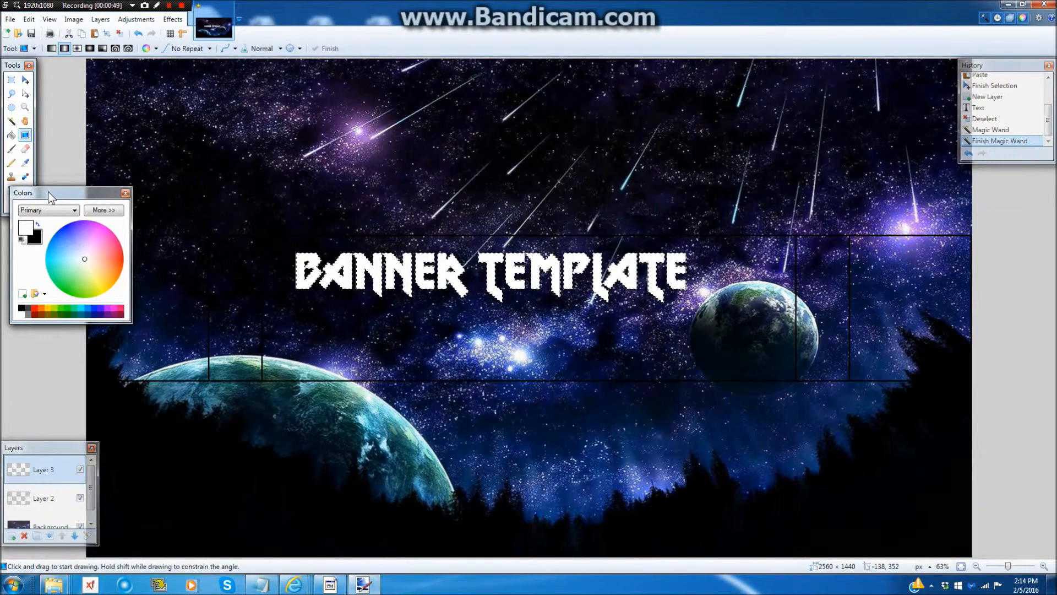
click(112, 312)
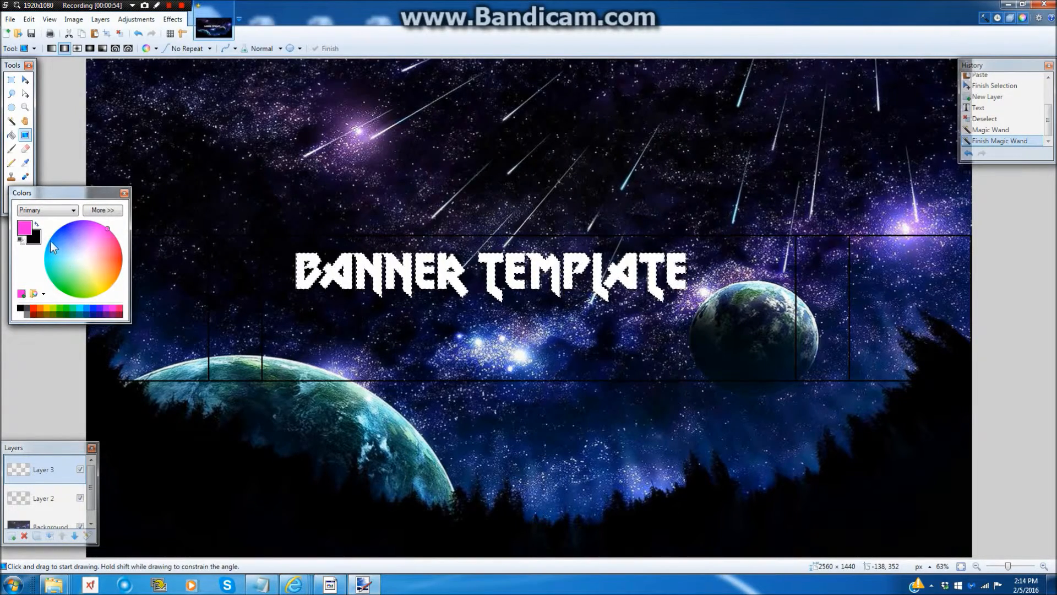
right_click(114, 311)
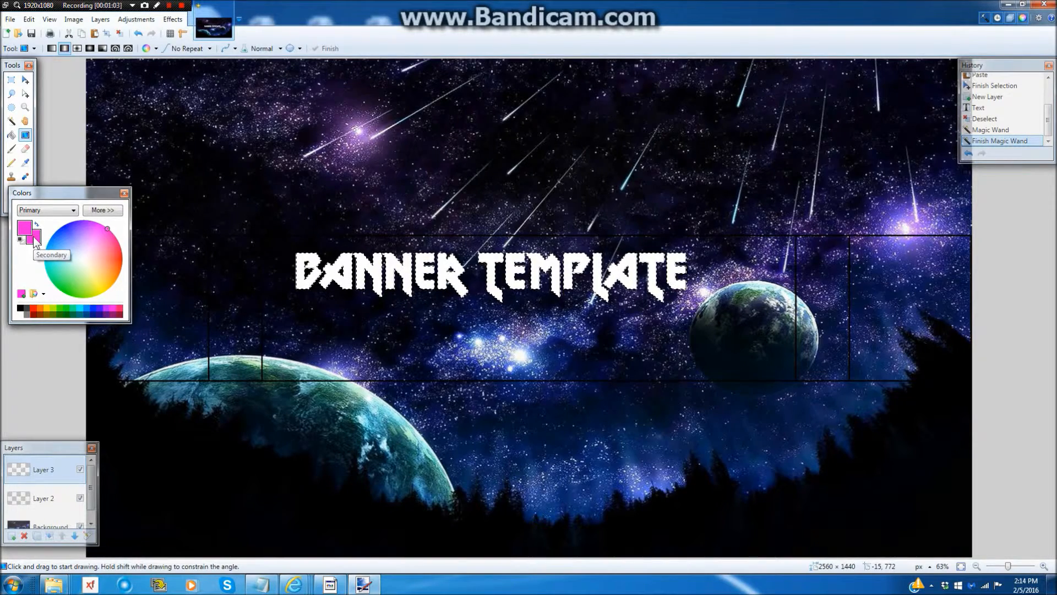
Lighten the primary color to pink FF68EA with saturation 59 and move the expanded Colors window away from the title
click(100, 212)
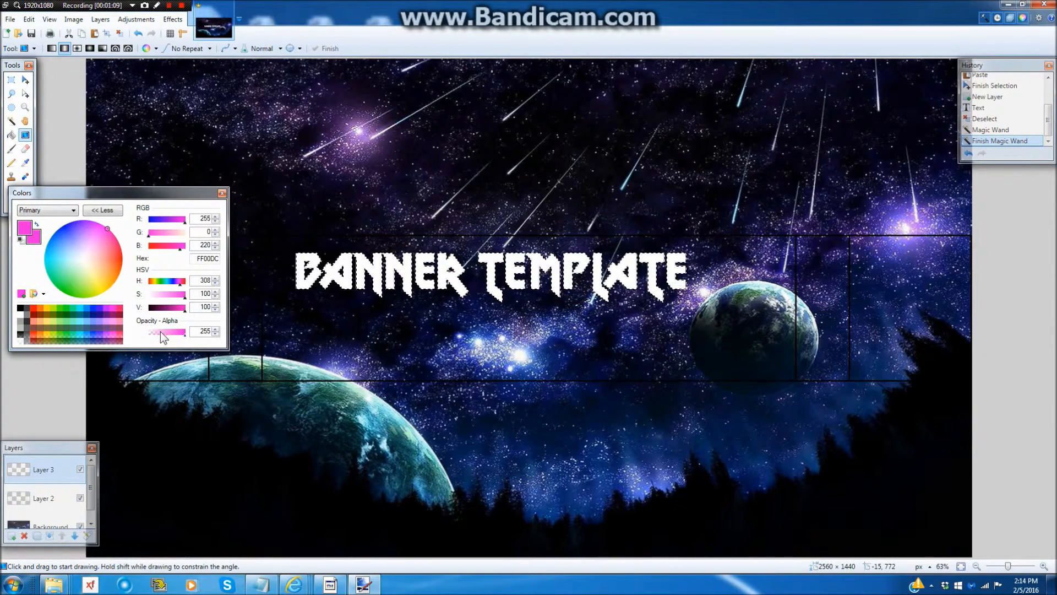
mouse_move(183, 295)
mouse_down()
mouse_move(147, 303)
mouse_move(182, 301)
mouse_move(171, 301)
mouse_up()
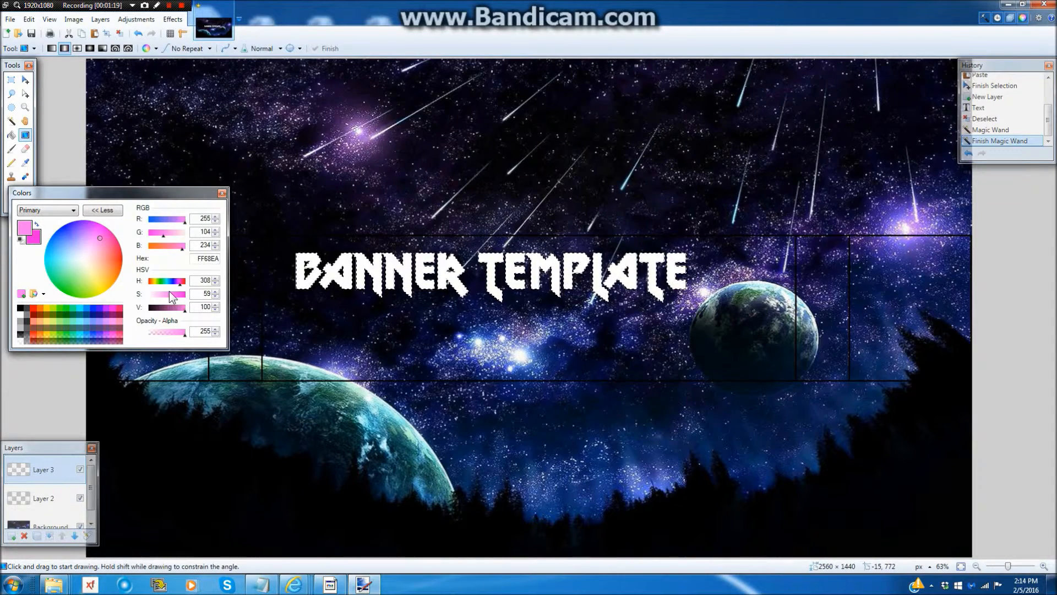
drag(113, 194, 89, 39)
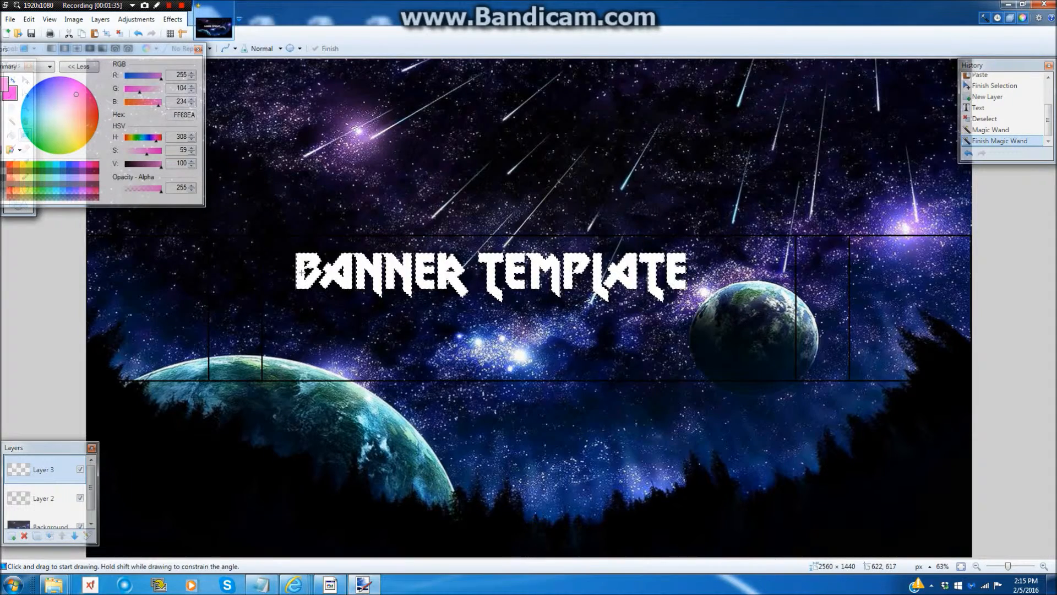
Fill the selected title letters with a vertical pink gradient about 57 pixels long from the letters' middle upward, and deselect them
drag(302, 272, 301, 261)
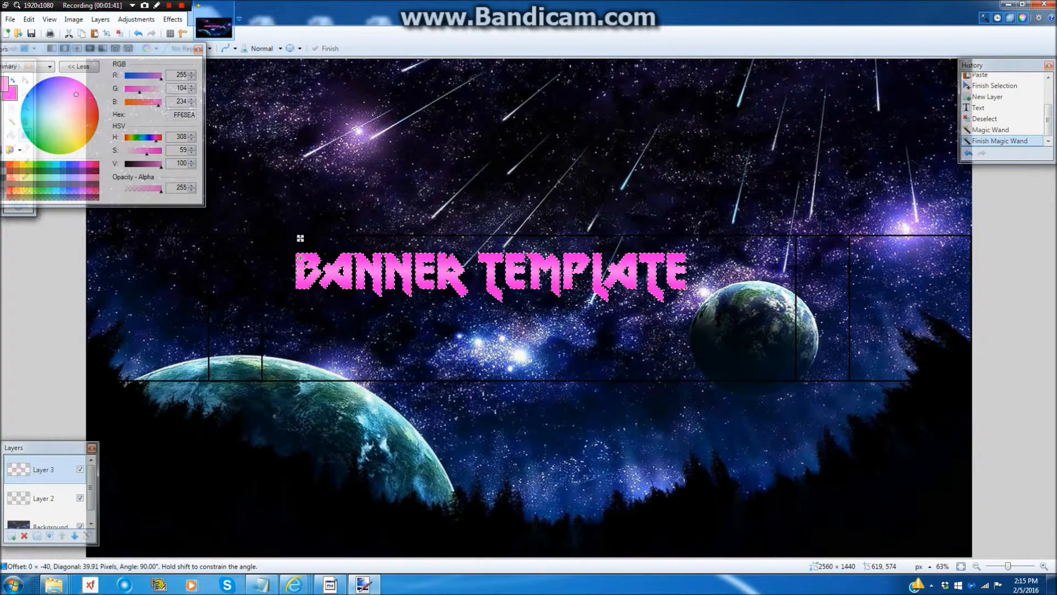
mouse_move(301, 256)
mouse_down()
mouse_move(301, 212)
mouse_move(303, 263)
mouse_move(301, 251)
mouse_up()
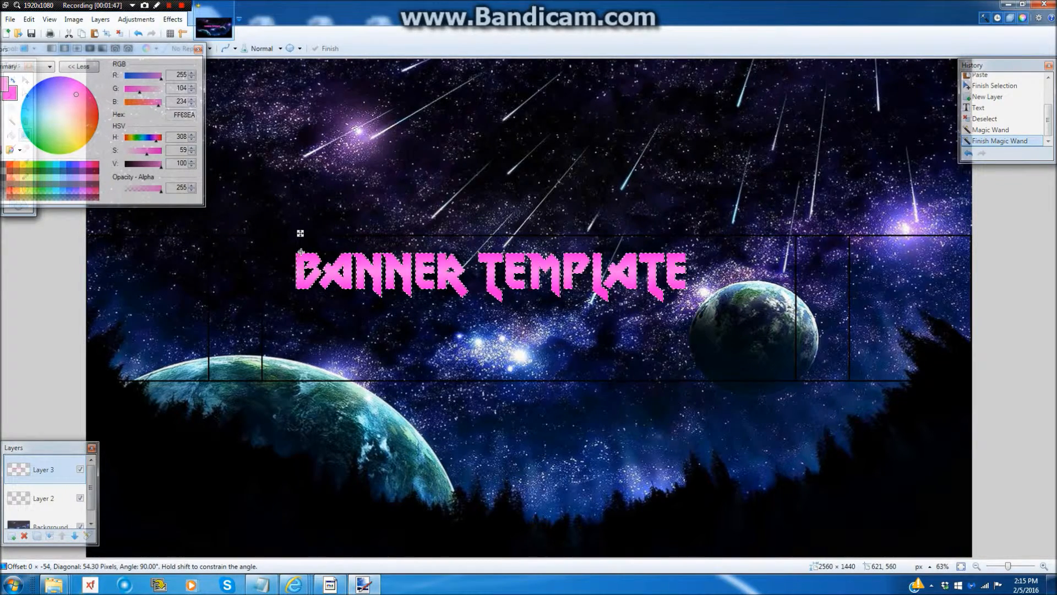
drag(302, 252, 302, 252)
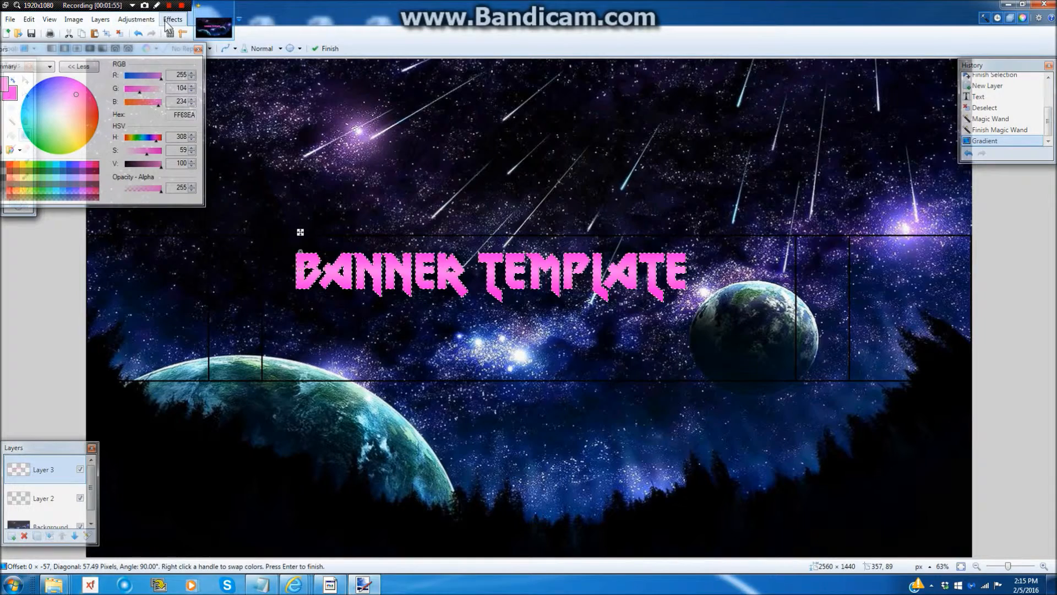
click(121, 33)
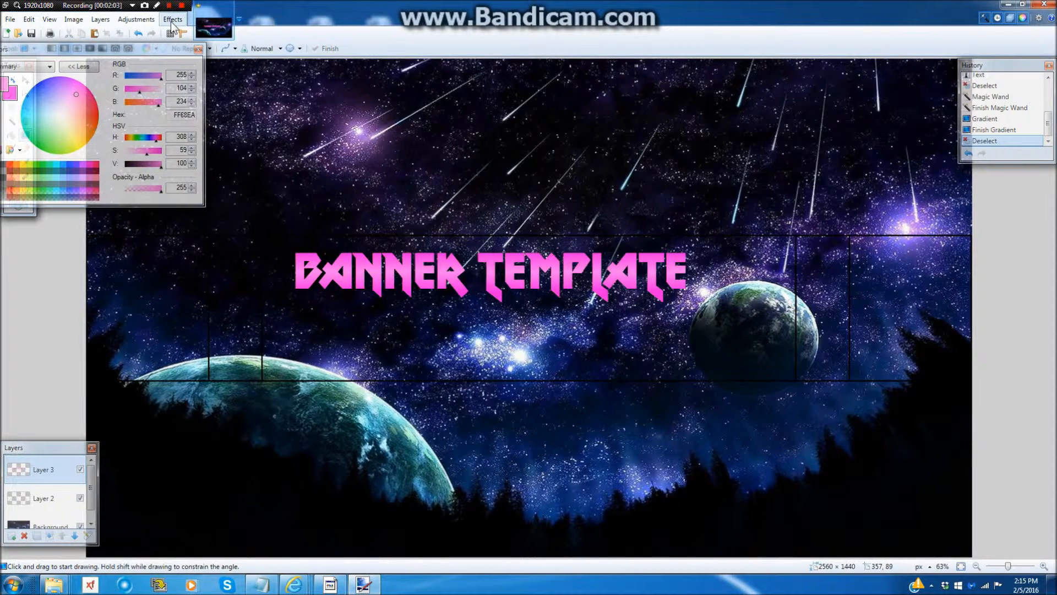
Open the Drop Shadow effect for the title layer and move its dialog clear of the title text
click(172, 21)
mouse_move(218, 72)
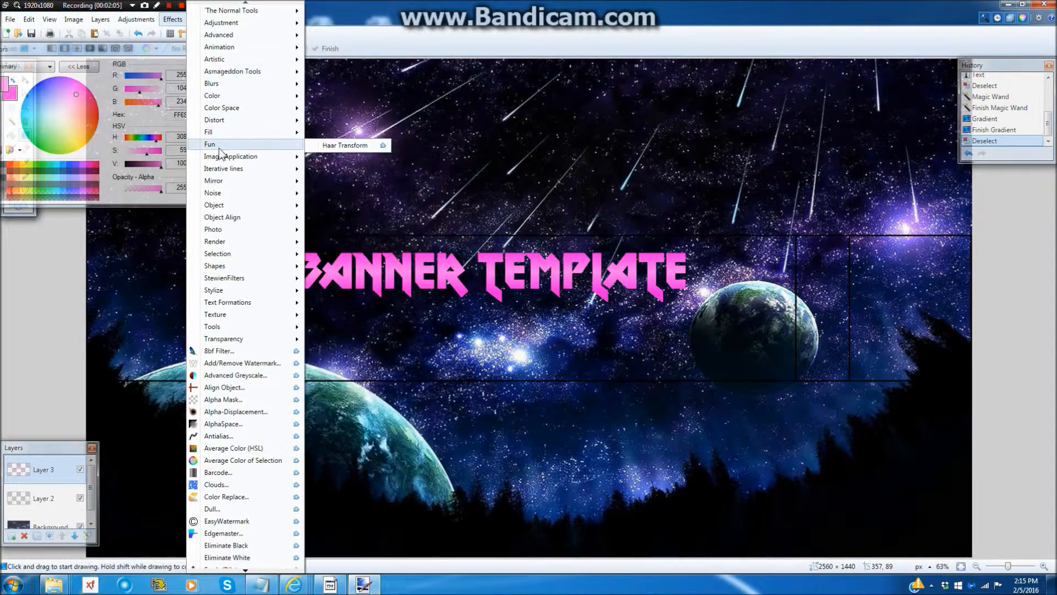
mouse_move(220, 208)
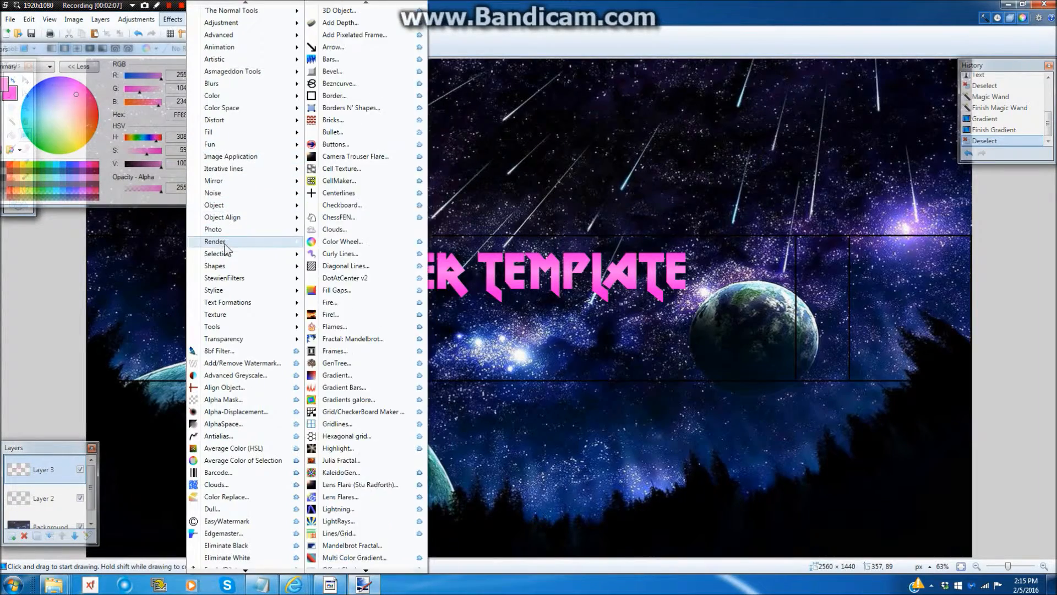
mouse_move(232, 318)
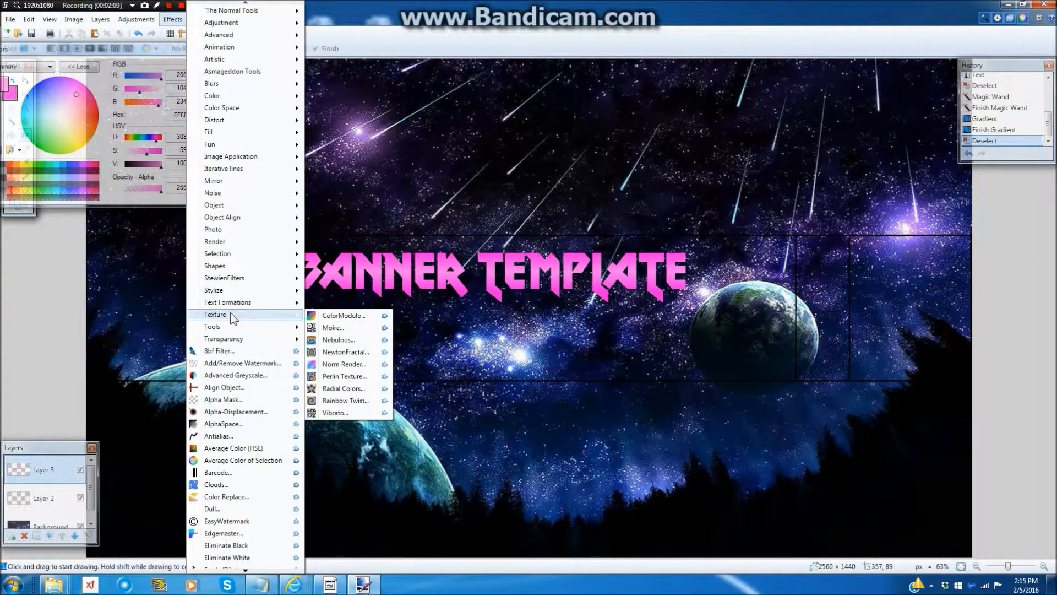
mouse_move(243, 147)
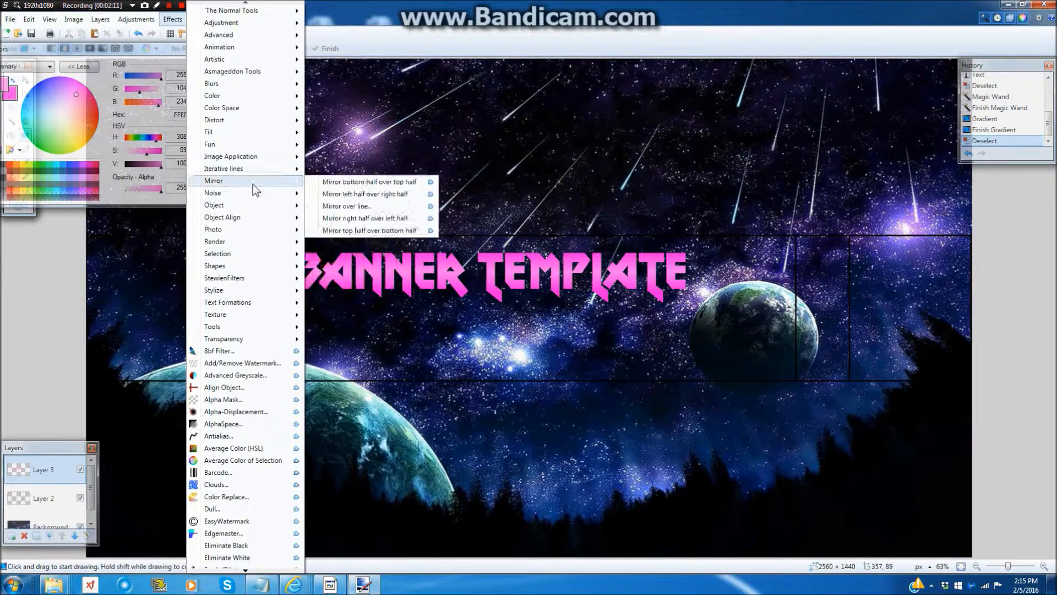
mouse_move(260, 216)
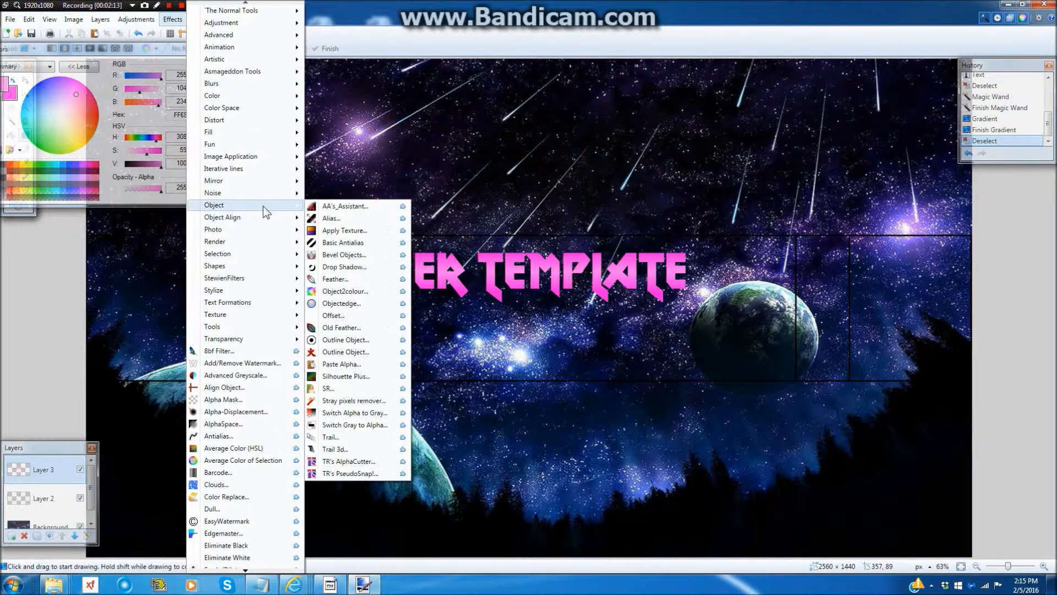
mouse_move(287, 207)
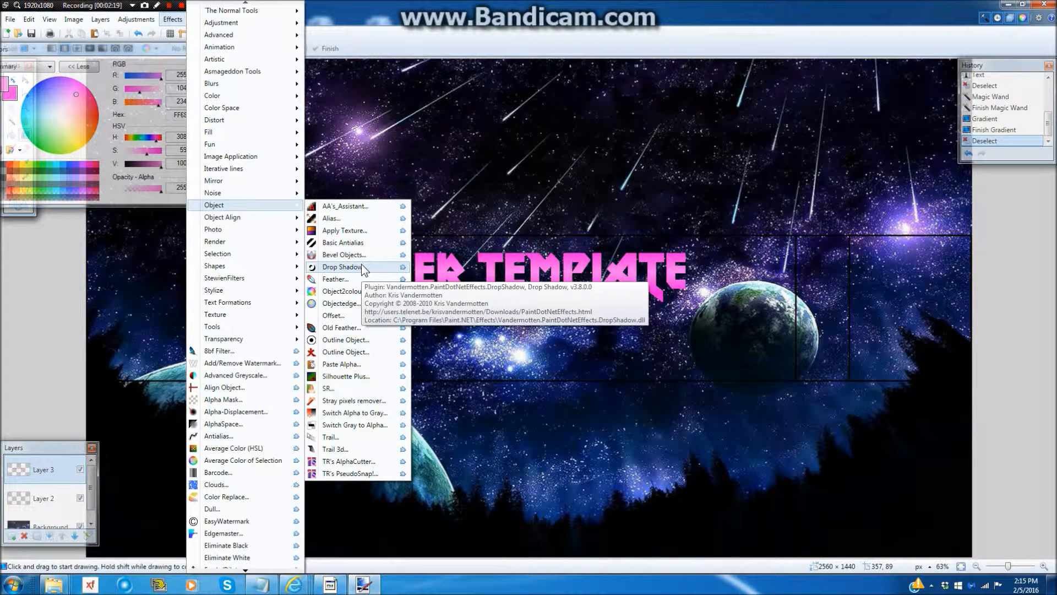
click(341, 267)
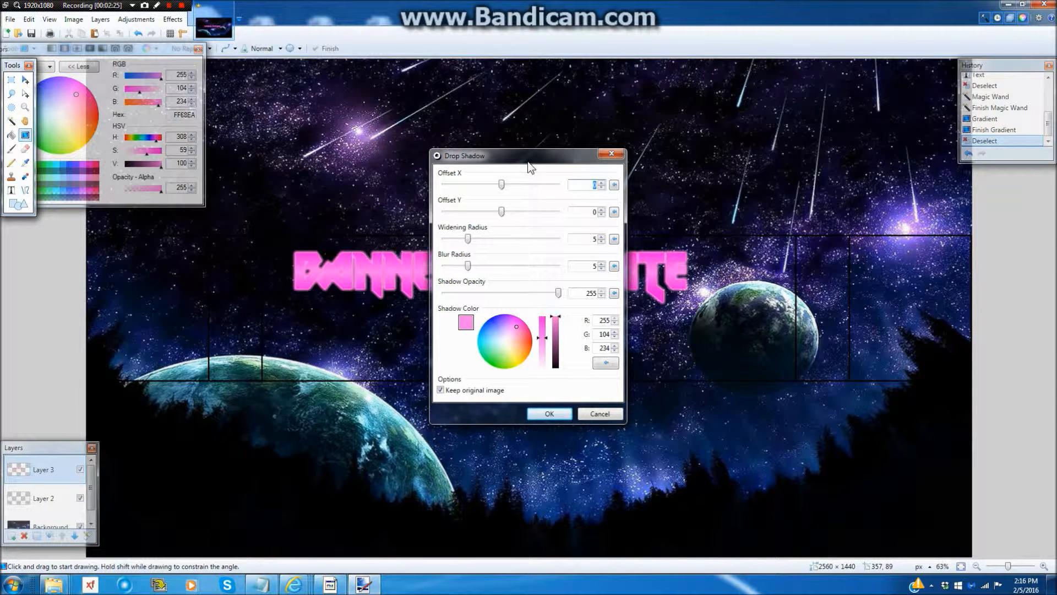
drag(530, 164, 181, 155)
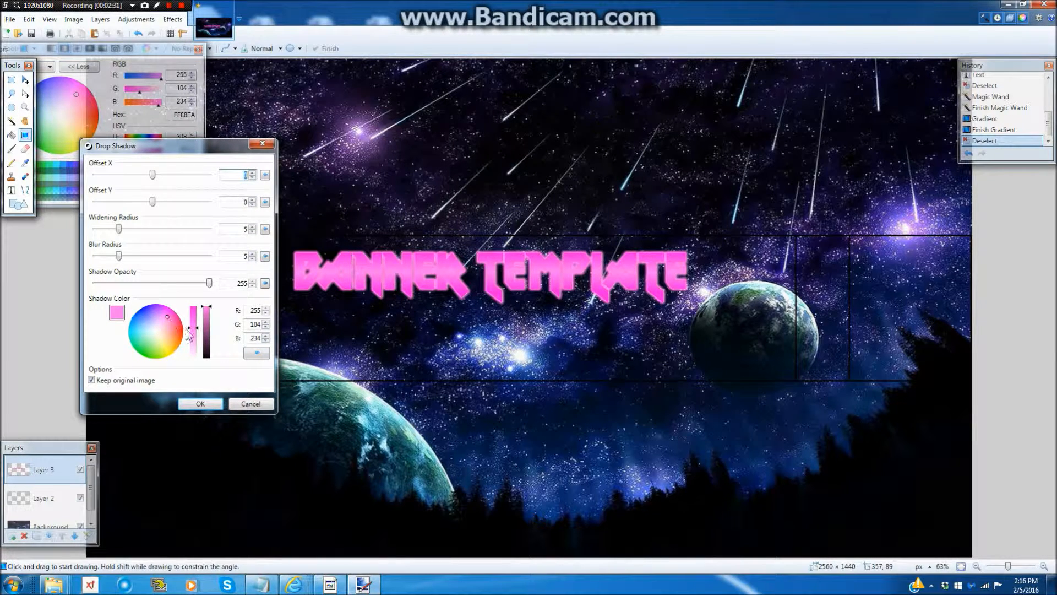
Apply a white drop shadow to the title with widening radius 3, blur radius 0 and the original image kept
drag(192, 328, 190, 372)
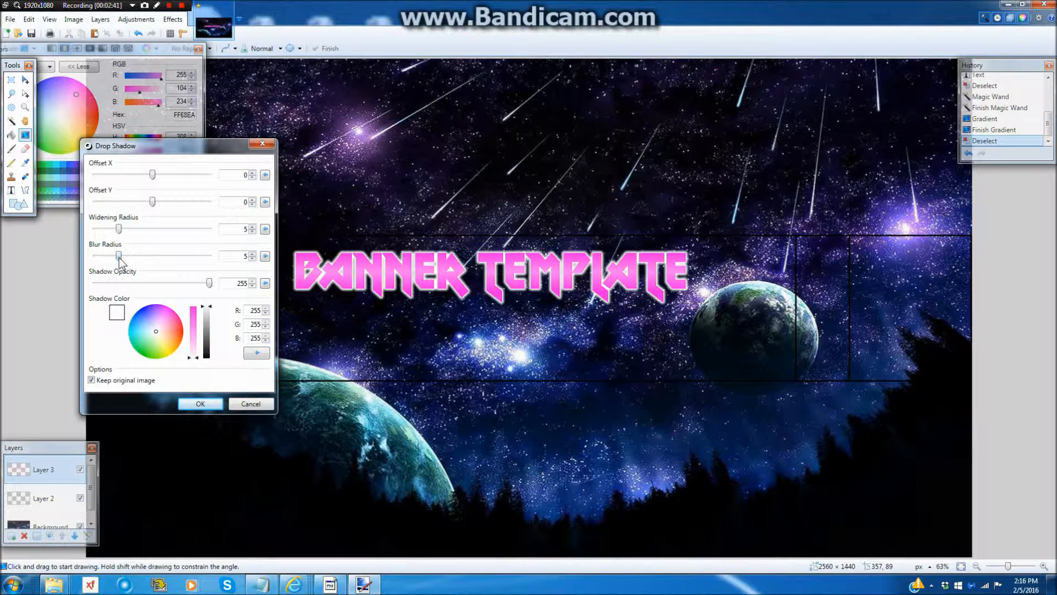
drag(119, 257, 61, 256)
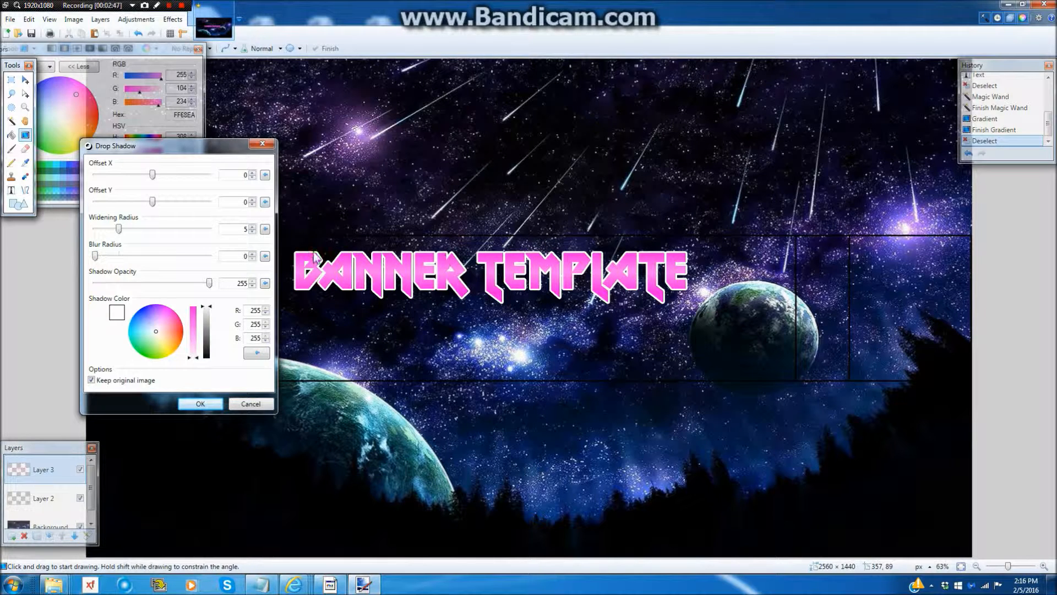
click(253, 232)
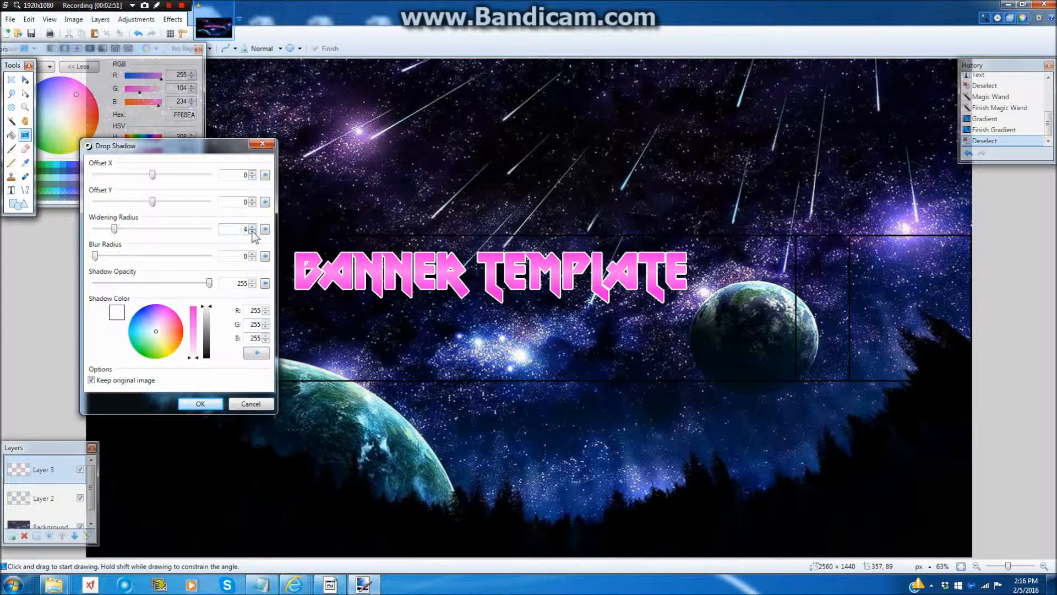
click(253, 232)
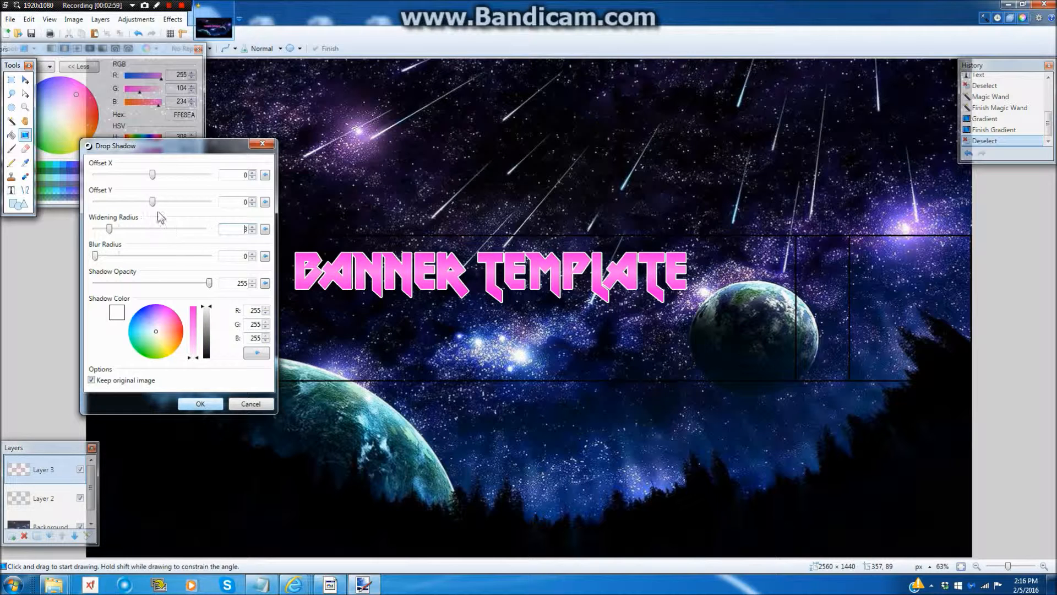
mouse_move(153, 176)
mouse_down()
mouse_move(177, 176)
mouse_move(153, 177)
mouse_up()
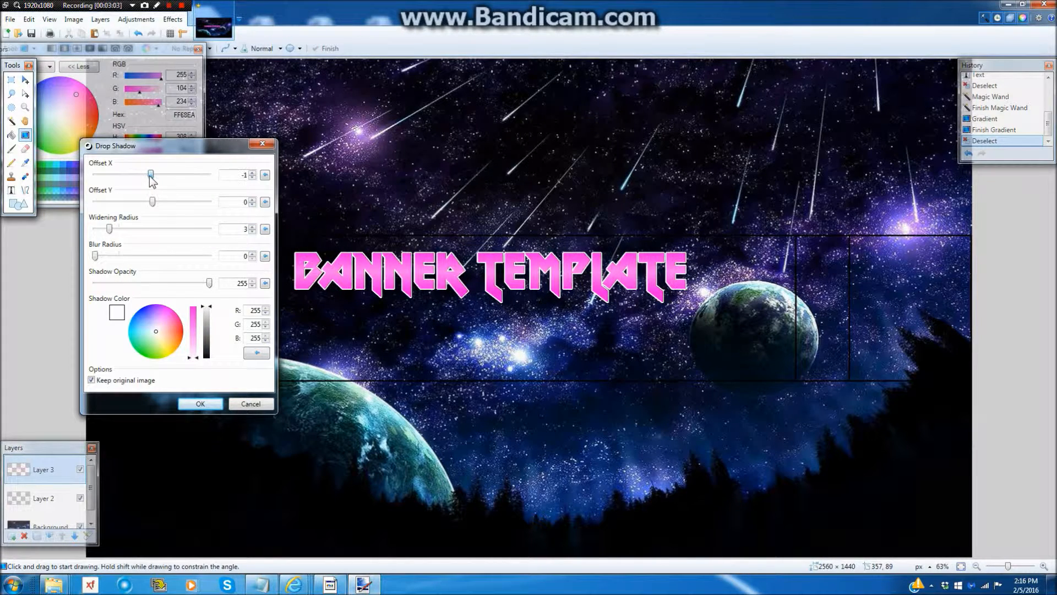
click(199, 403)
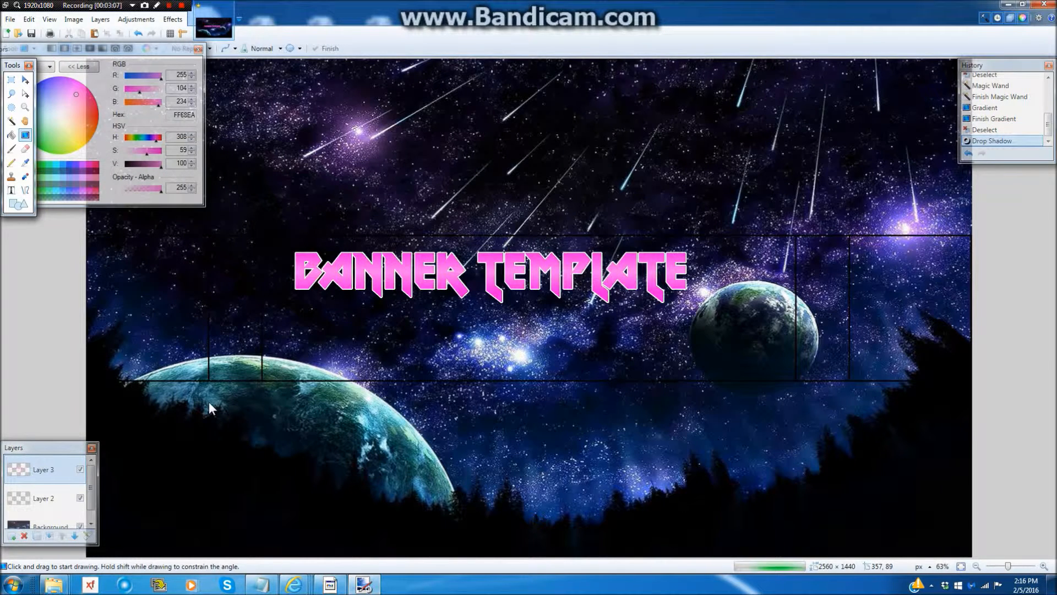
Open the Drop Shadow effect for the title layer, set the shadow color to black and move the dialog clear of the title
click(167, 20)
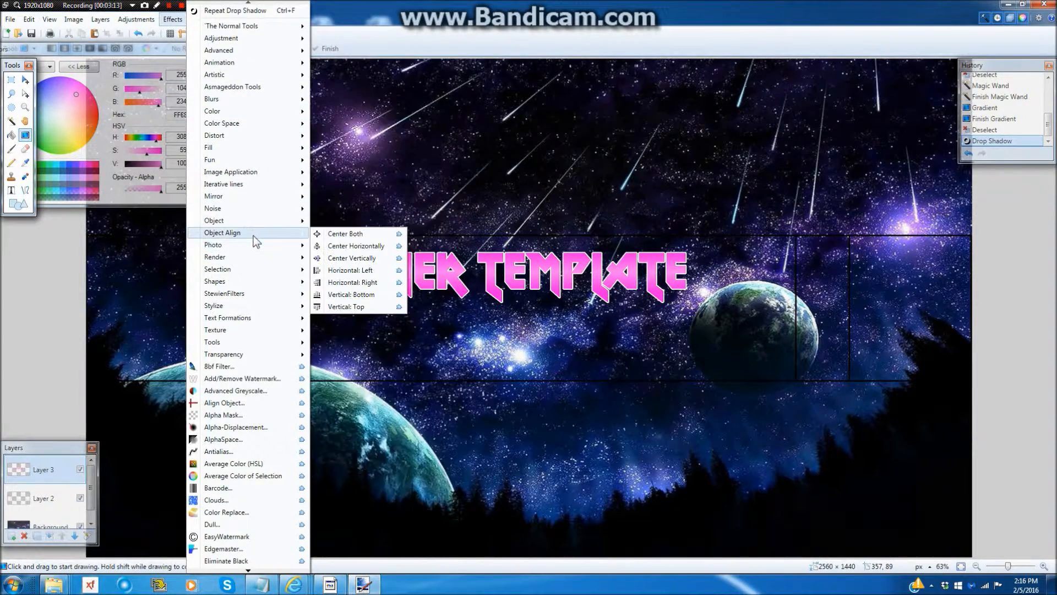
mouse_move(255, 222)
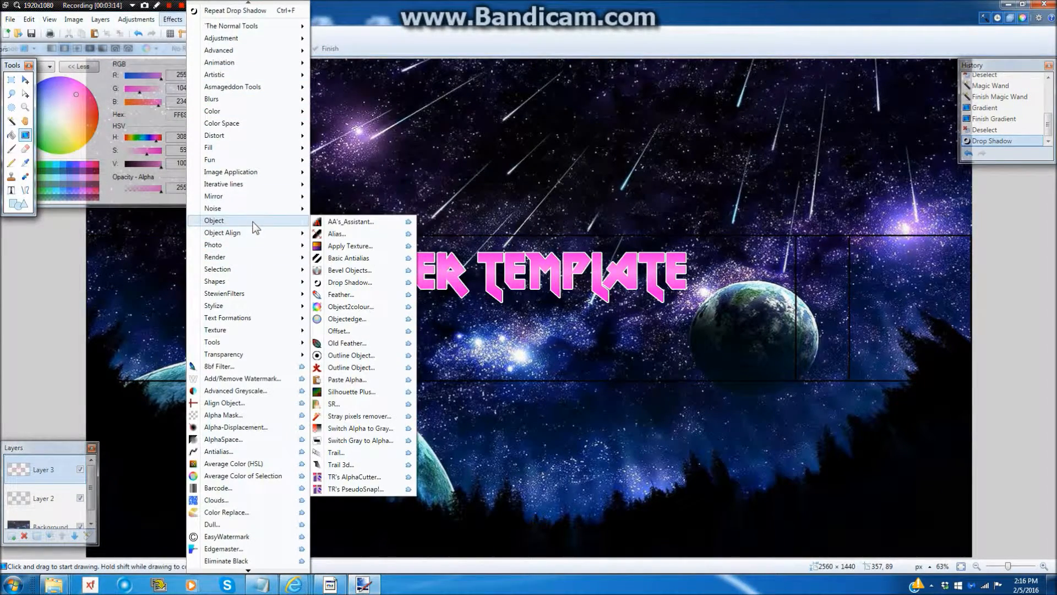
click(350, 282)
drag(514, 156, 242, 121)
drag(285, 293, 286, 345)
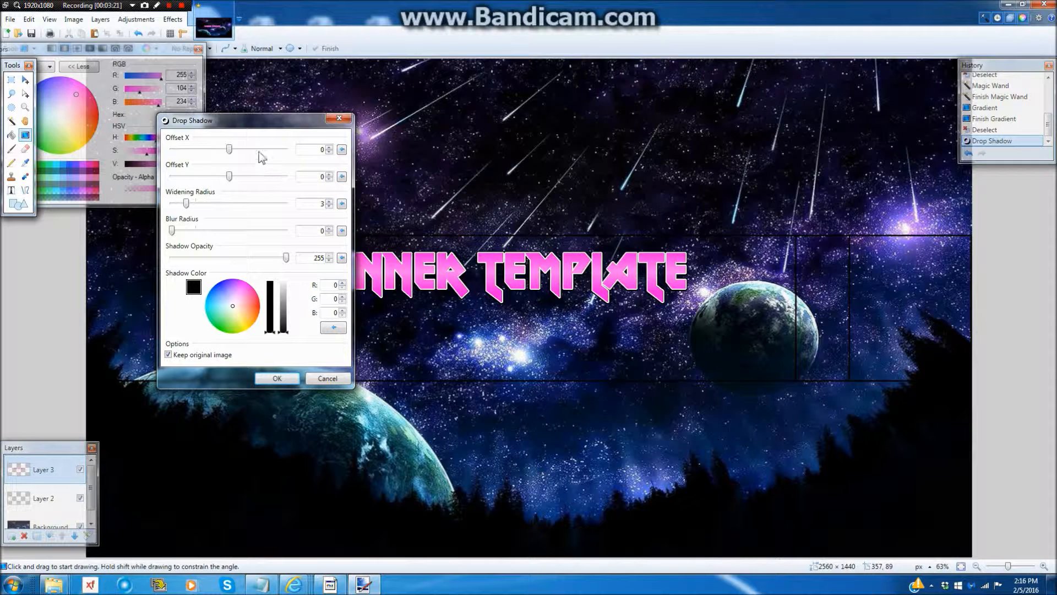
drag(256, 120, 163, 107)
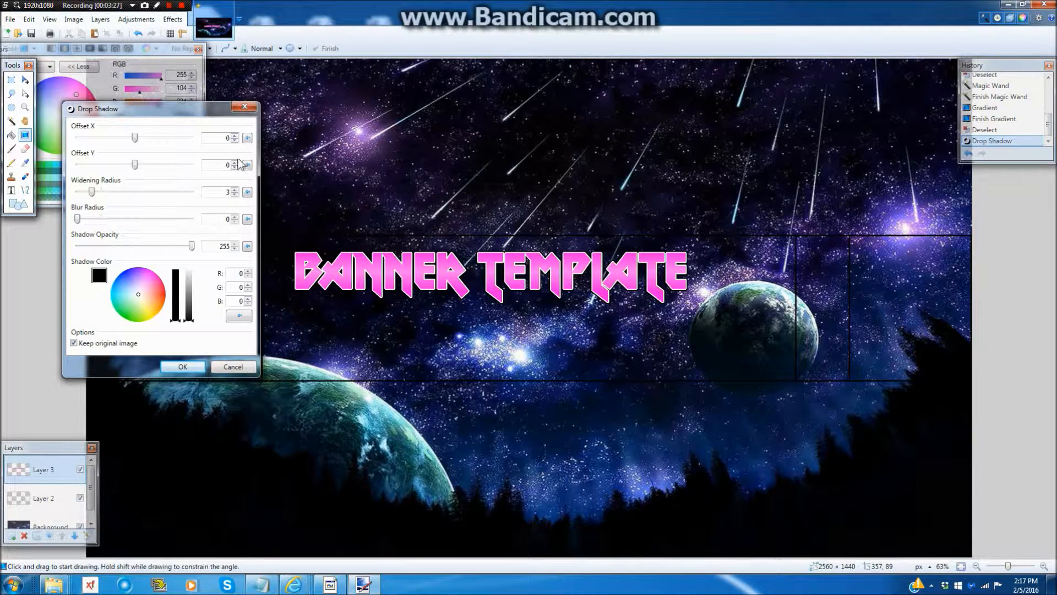
Set the black shadow's widening radius to 6 and apply it to the title with blur radius 0
click(234, 190)
click(234, 190)
click(234, 190)
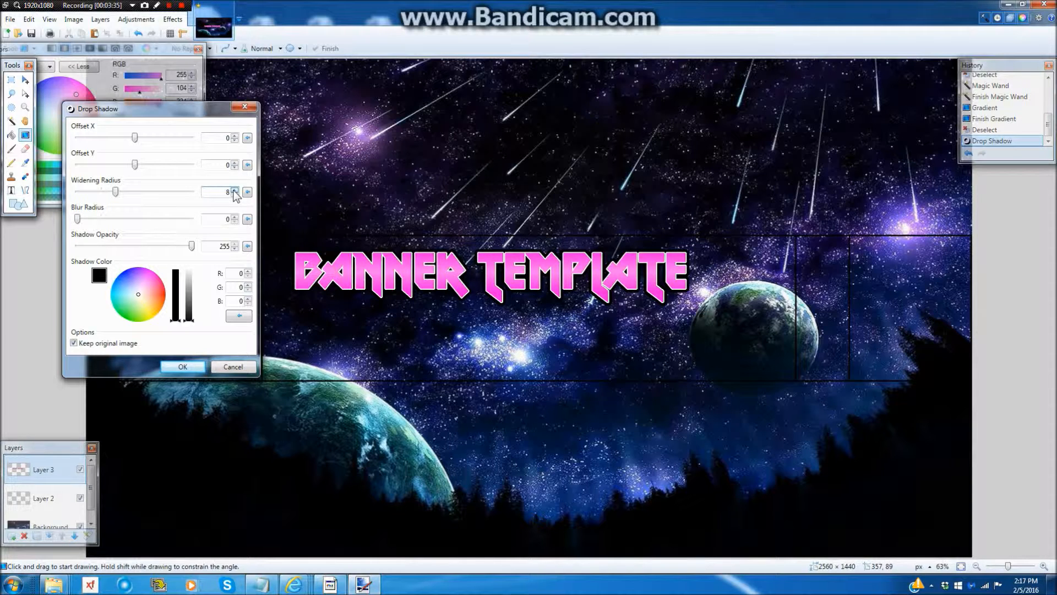
click(235, 195)
click(184, 367)
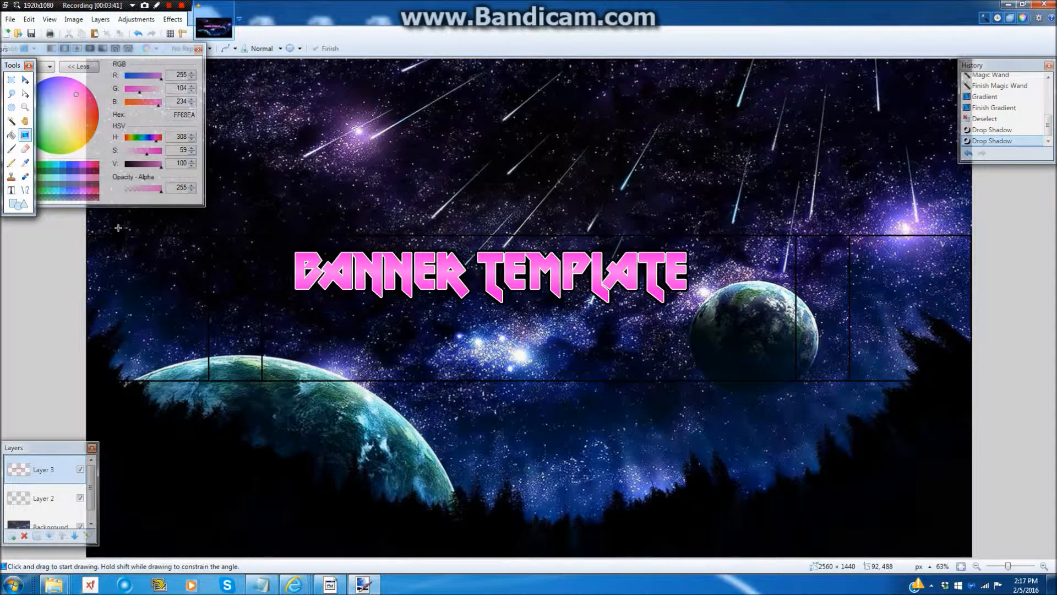
Open another Drop Shadow for the title layer, set the shadow color to white and move the dialog clear of the title
click(171, 19)
mouse_move(249, 221)
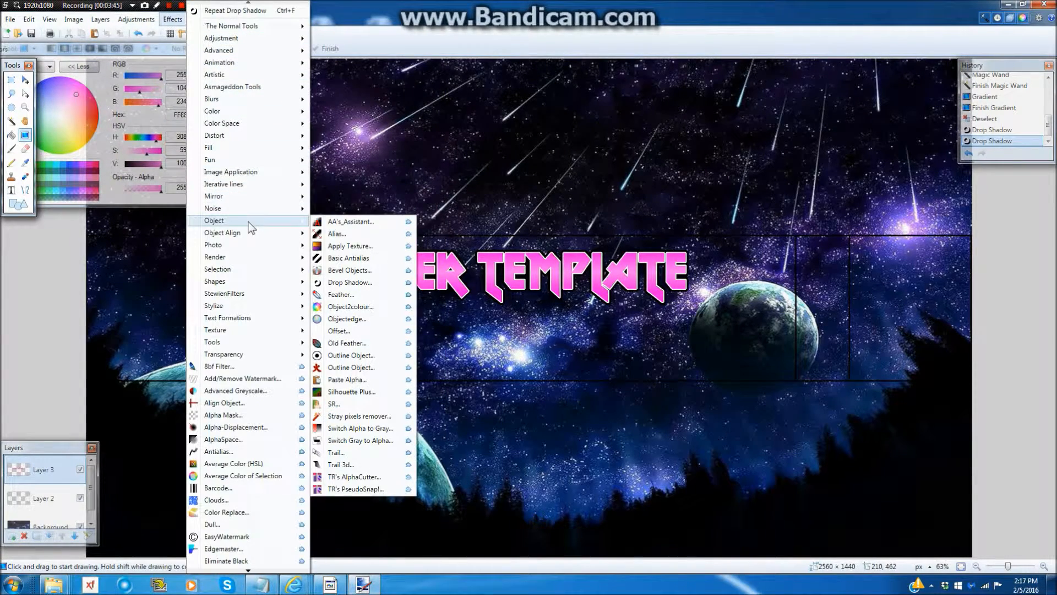
click(350, 282)
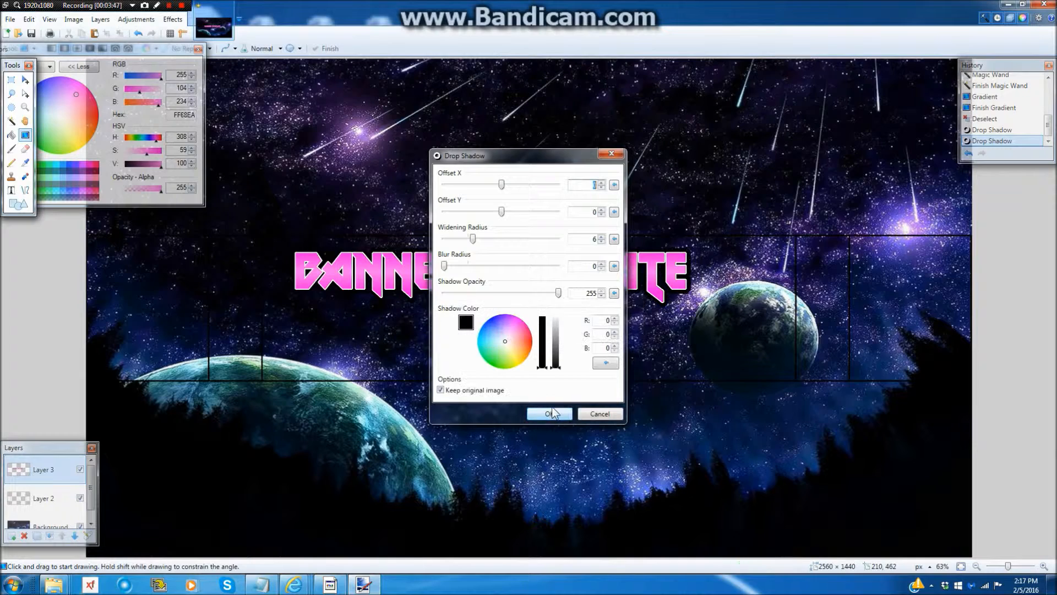
drag(532, 156, 175, 132)
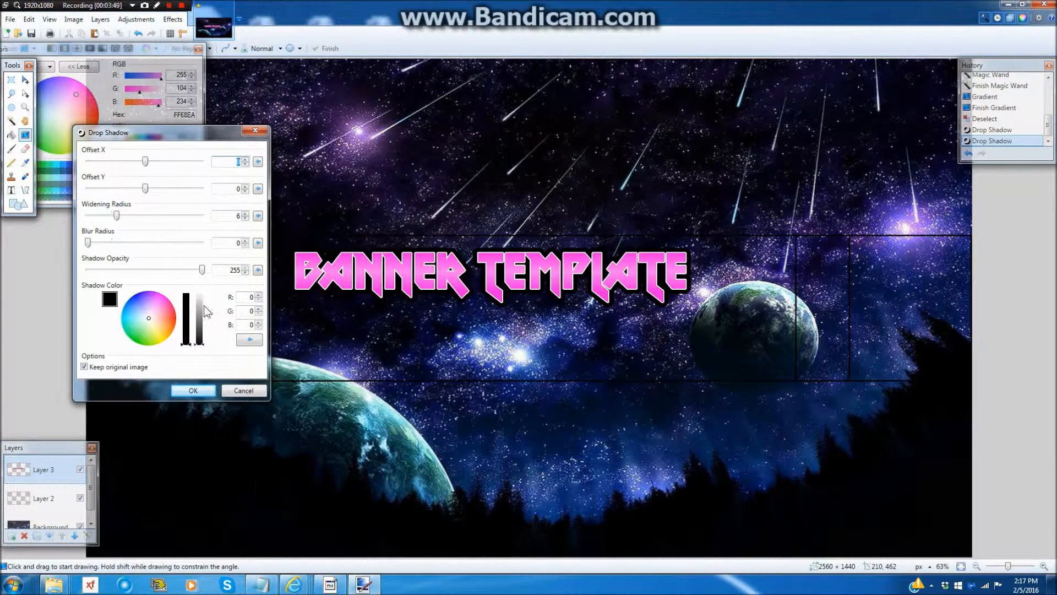
drag(201, 306, 201, 286)
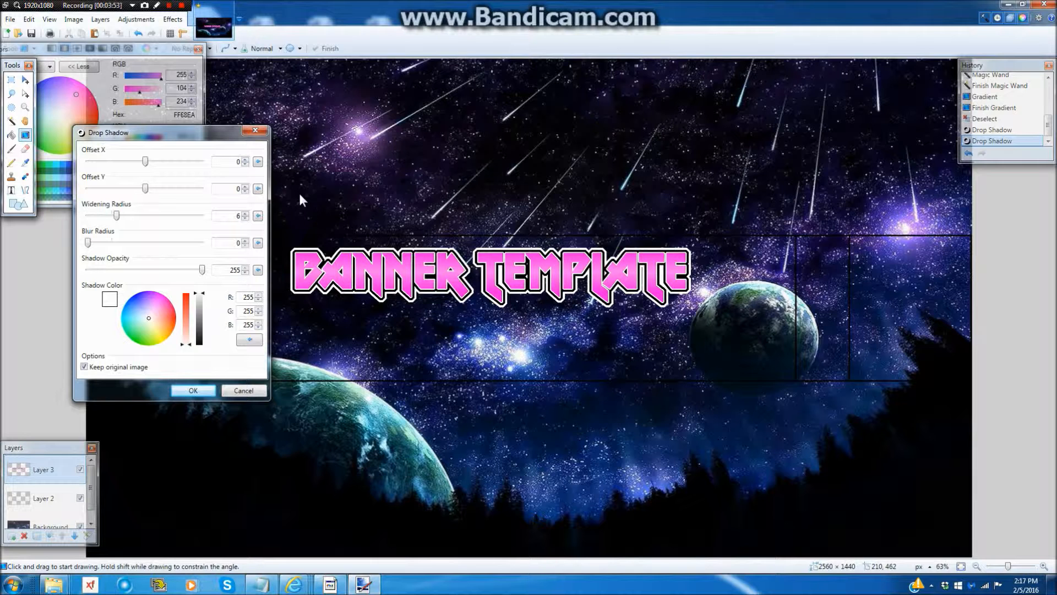
drag(209, 142, 164, 80)
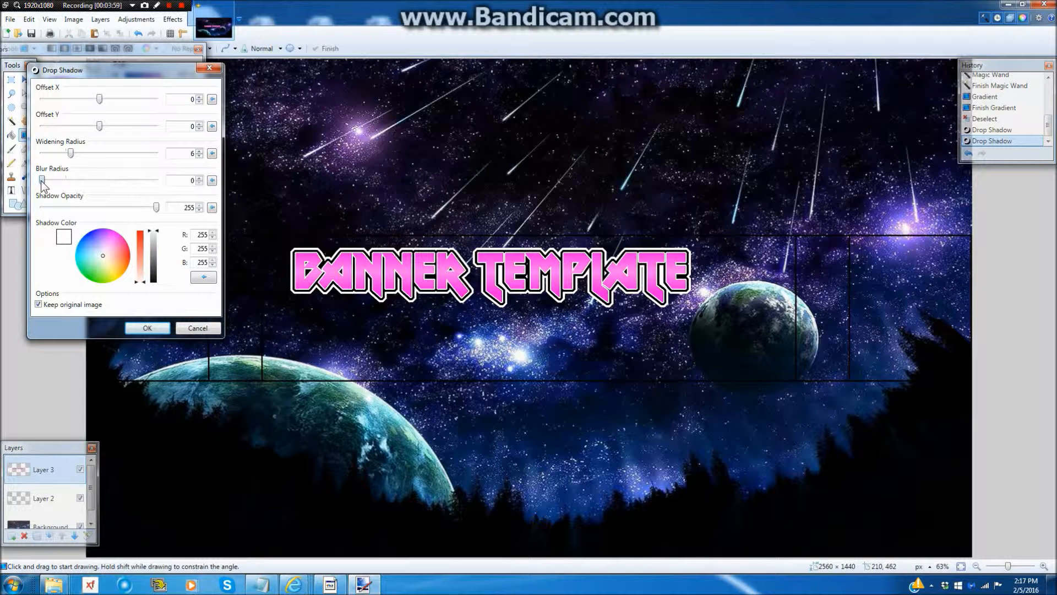
Apply the white shadow as a glow around the title with blur radius 24 and widening radius 3
drag(42, 181, 190, 182)
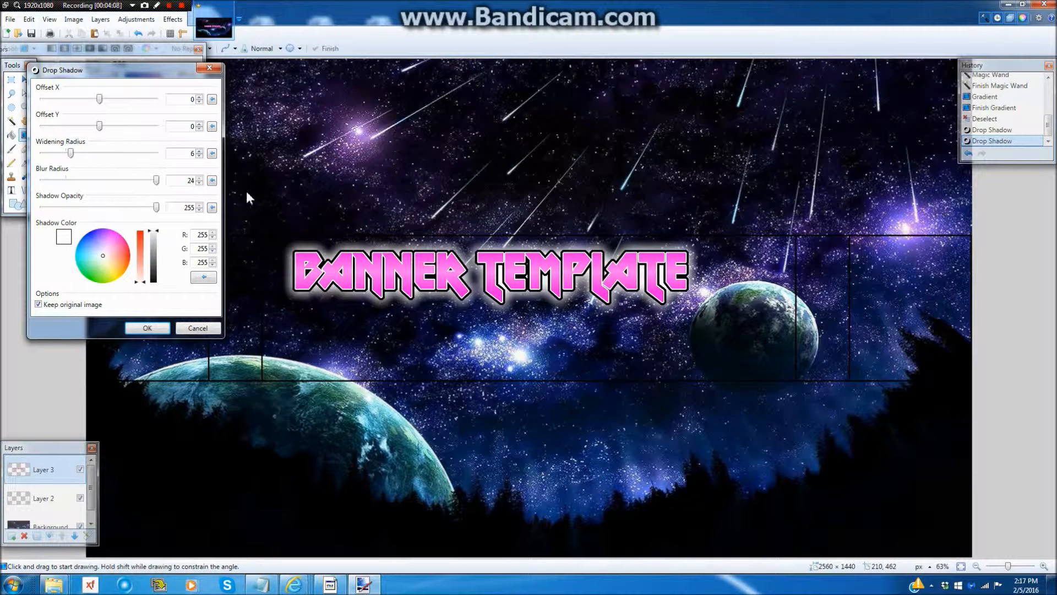
click(199, 155)
click(199, 156)
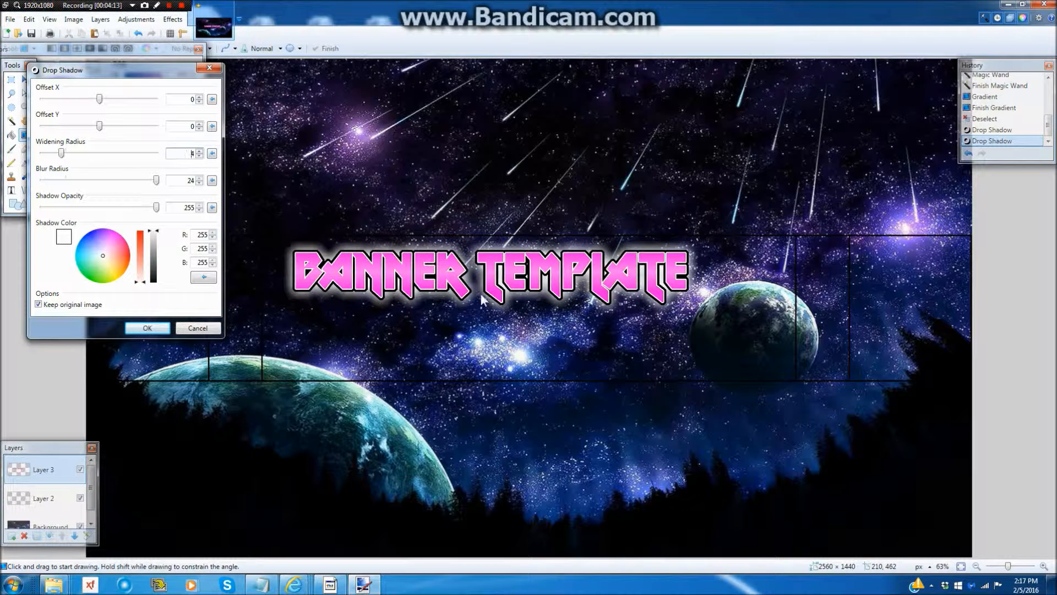
click(200, 155)
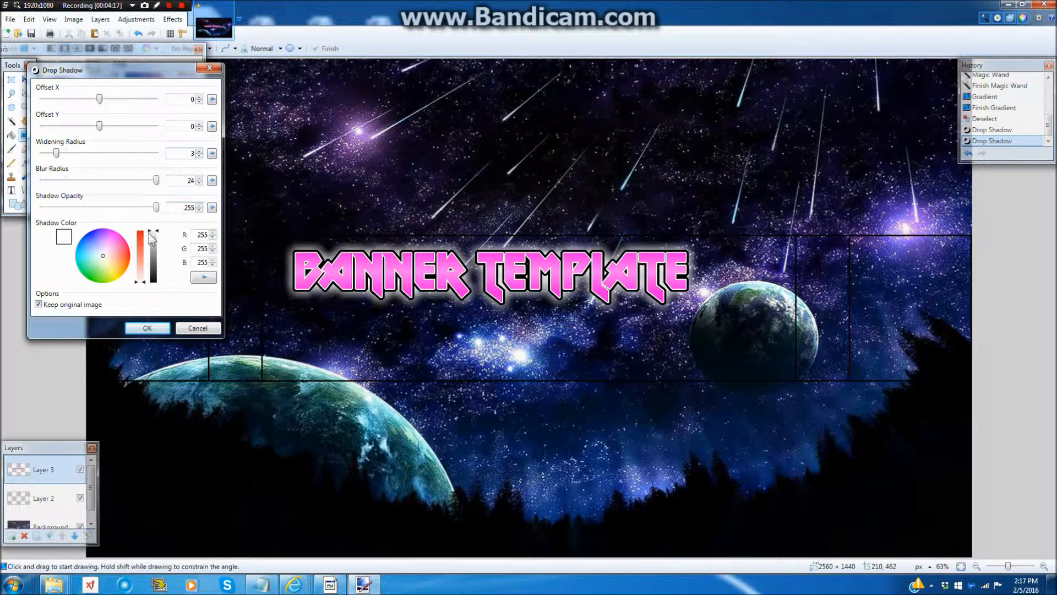
click(145, 326)
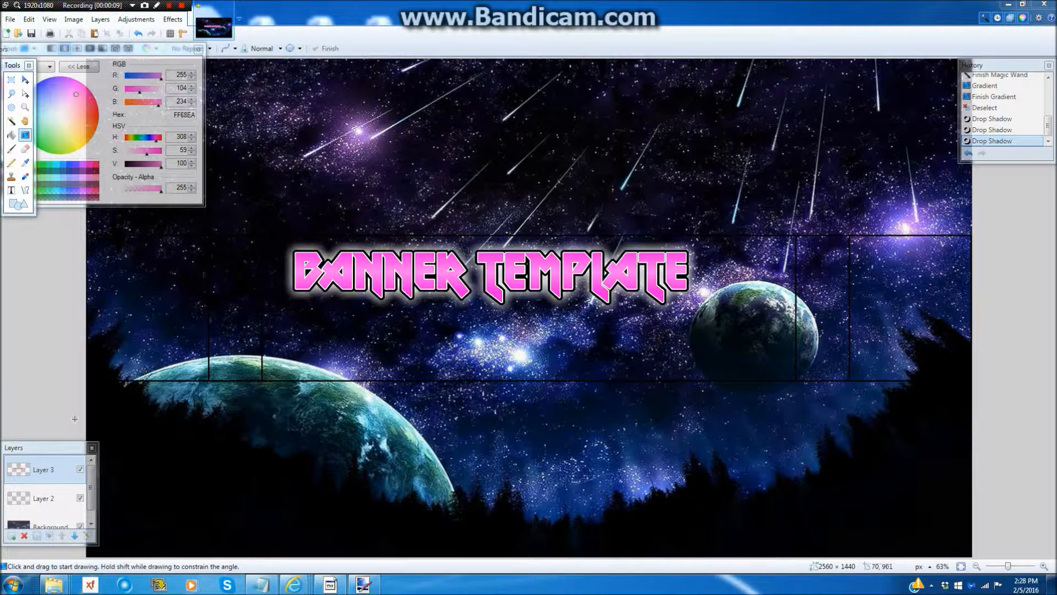
Add a new layer above the title layer and rearrange the Colors and Tools windows so they no longer overlap
click(11, 536)
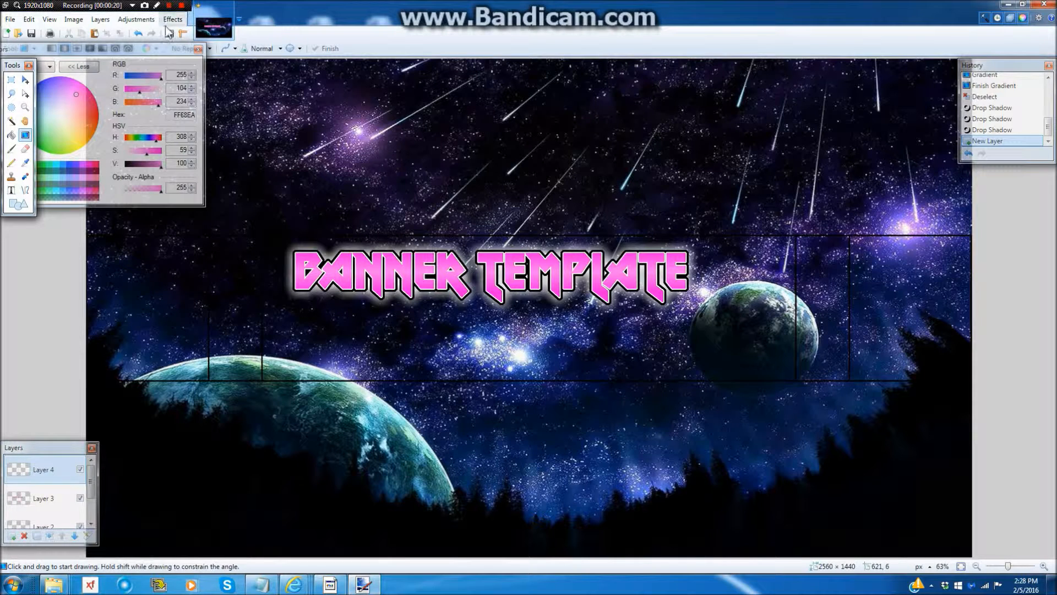
drag(102, 51, 118, 83)
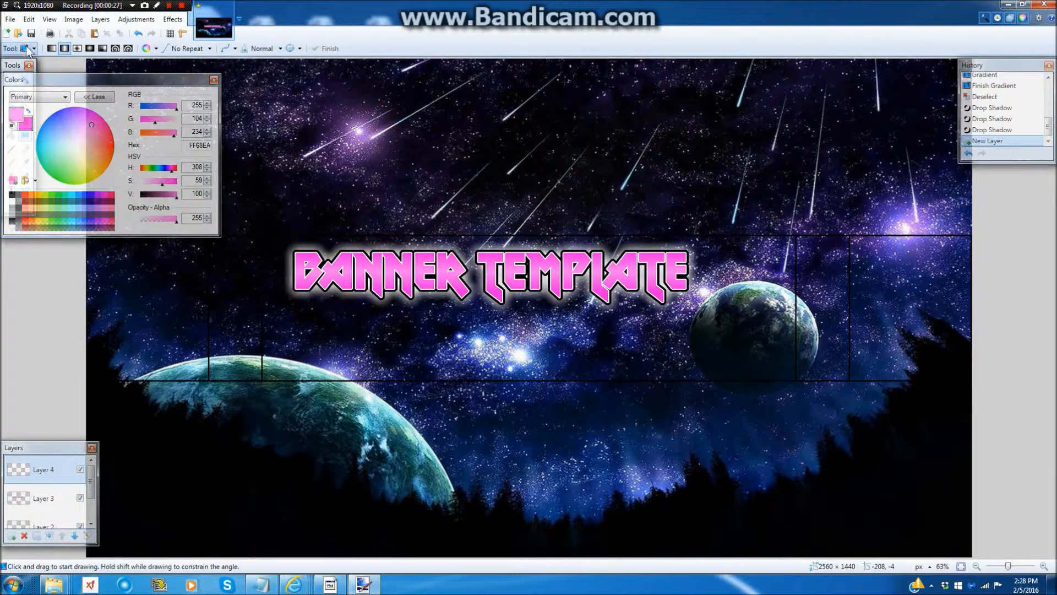
drag(19, 65, 23, 246)
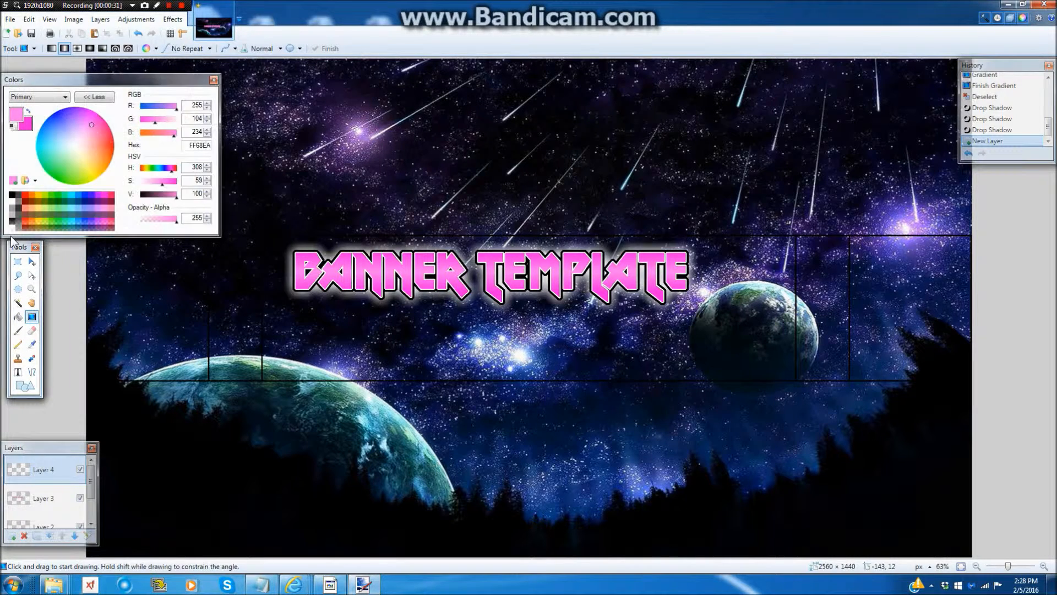
Start a text line below the title on the new layer in the Metal Lord font at size 72
click(18, 372)
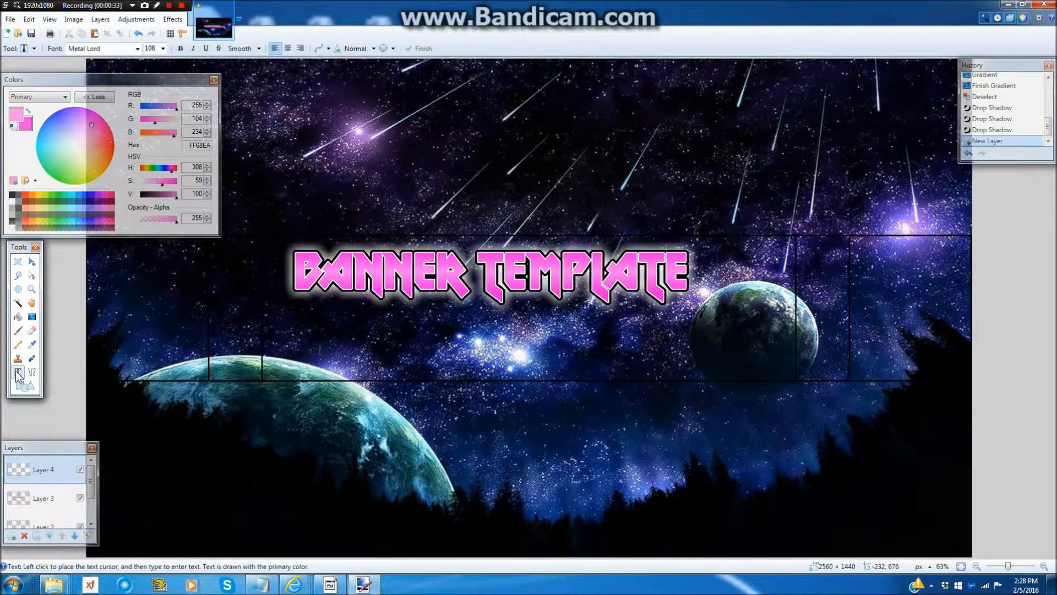
click(404, 339)
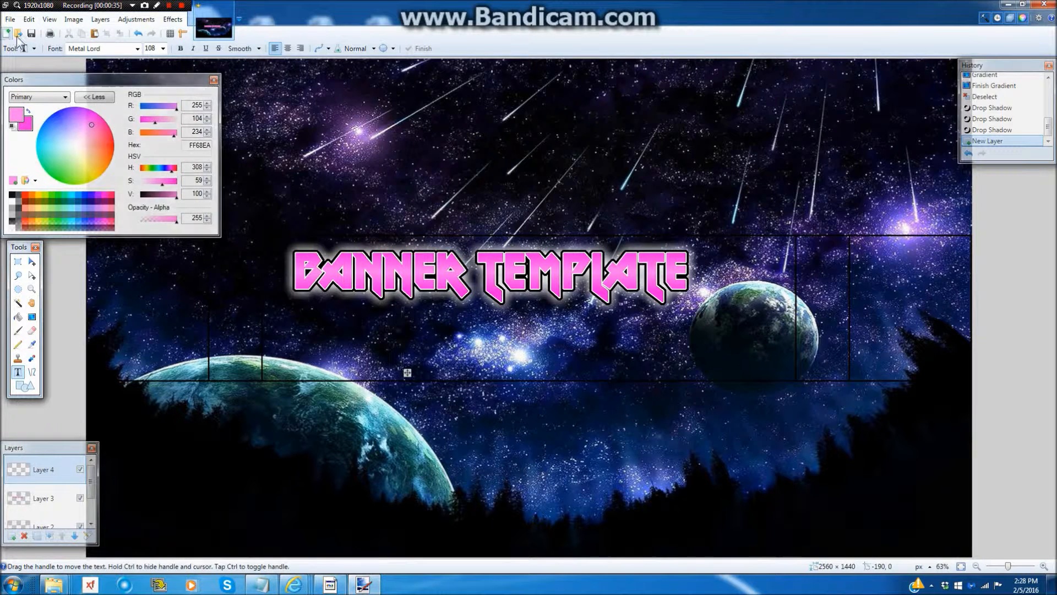
click(163, 48)
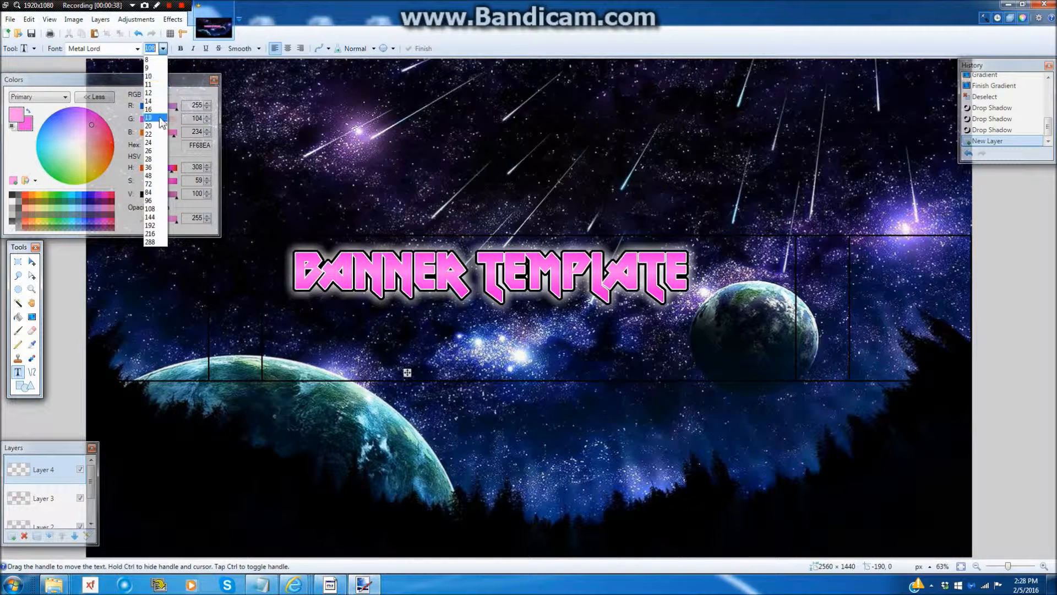
click(156, 184)
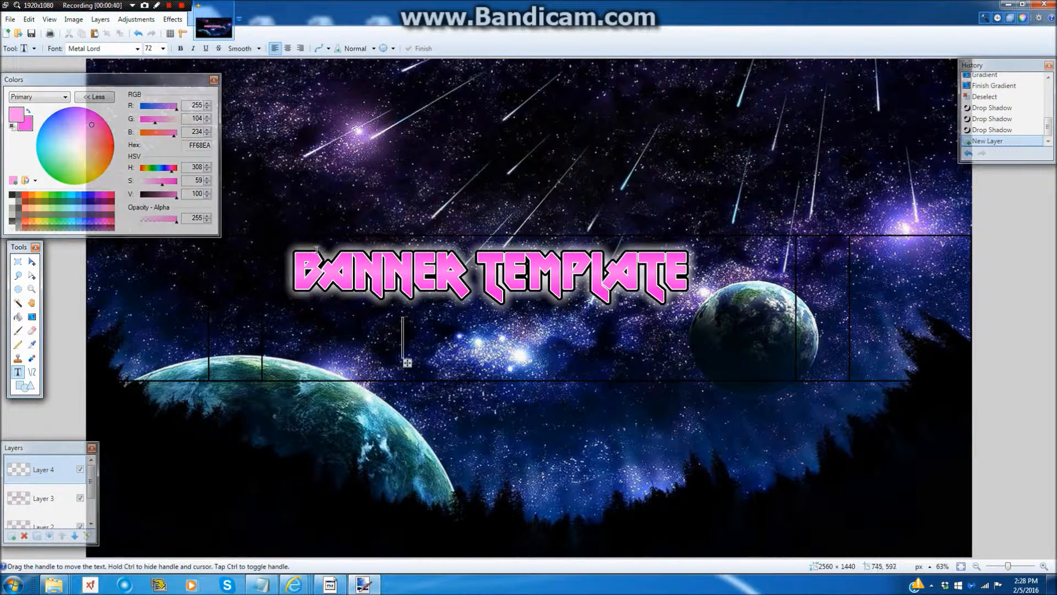
click(163, 48)
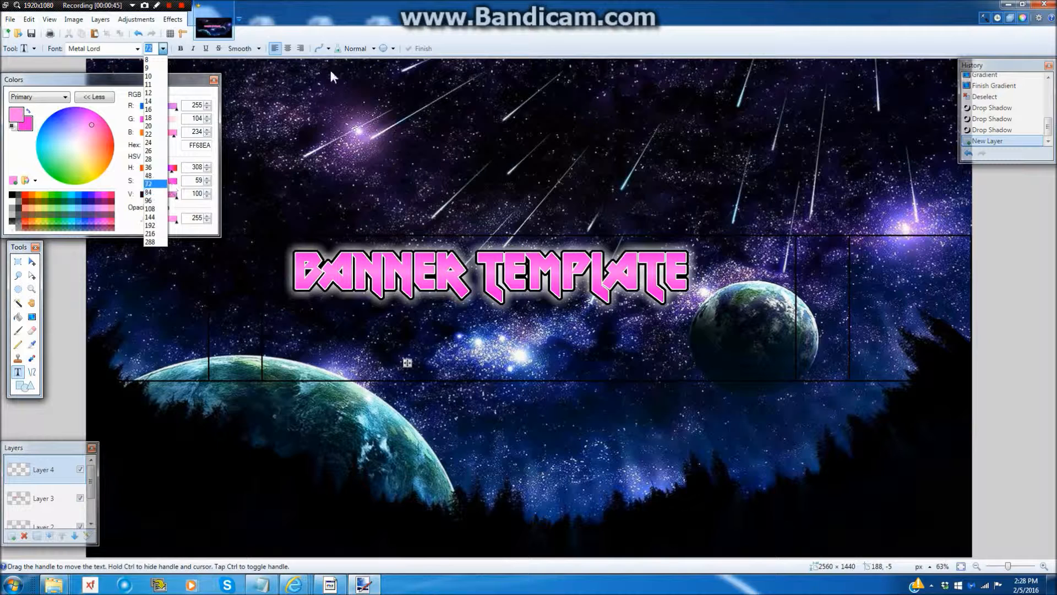
click(294, 33)
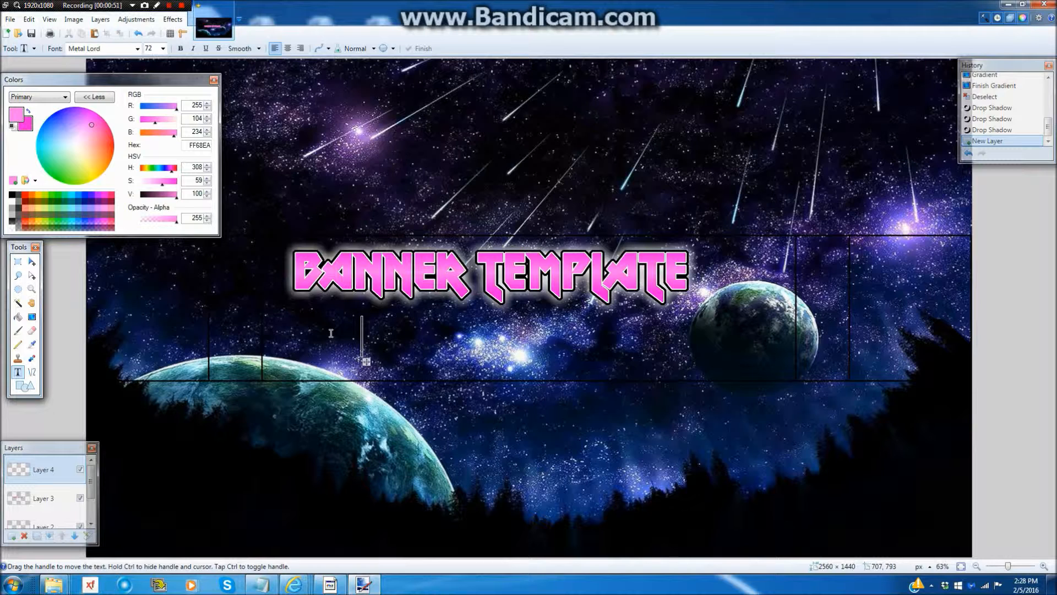
Enter the subtitle LOGO AND STUFF below the title and color it white
text(S)
key(BackSpace)
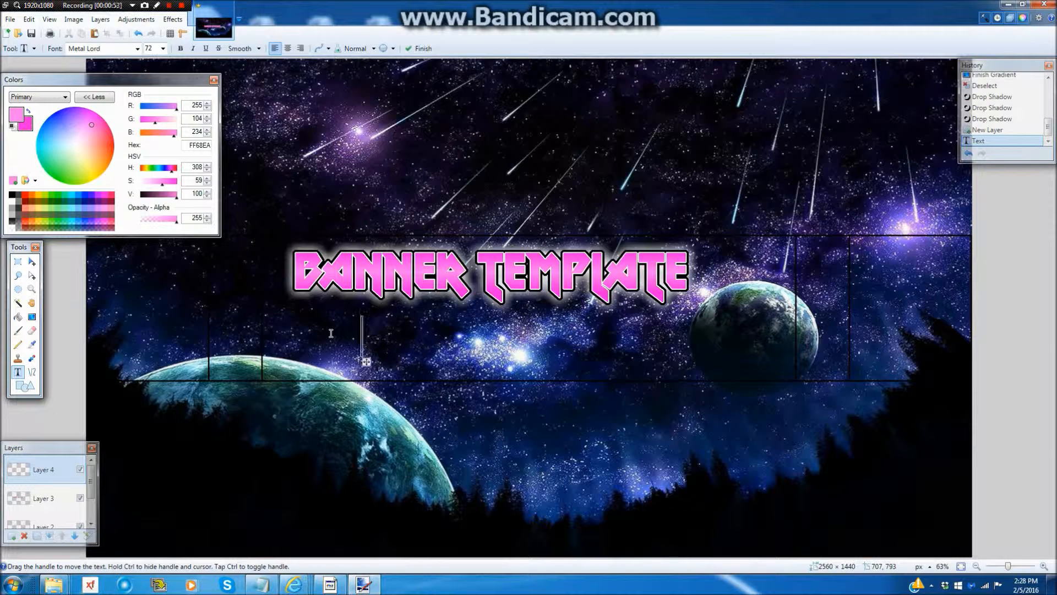
text(LOGO AND S)
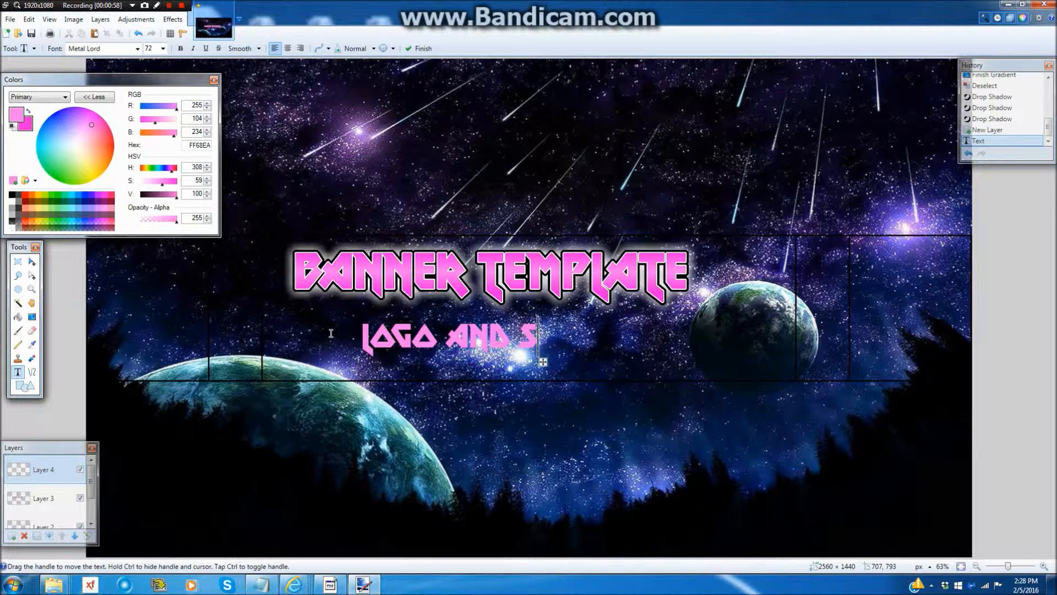
text(TFF)
key(BackSpace)
key(BackSpace)
text(UFF)
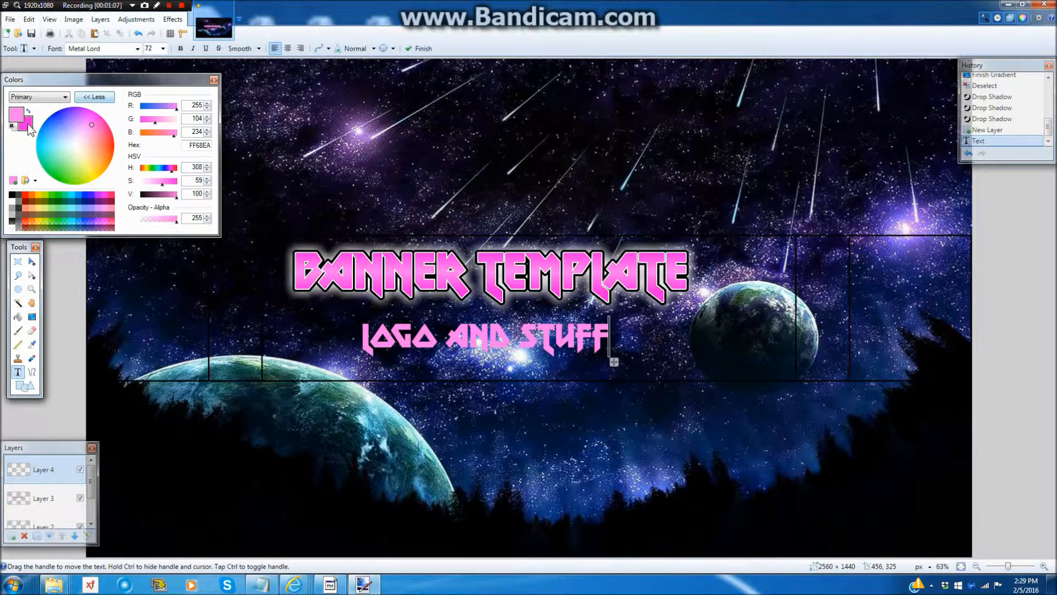
click(20, 207)
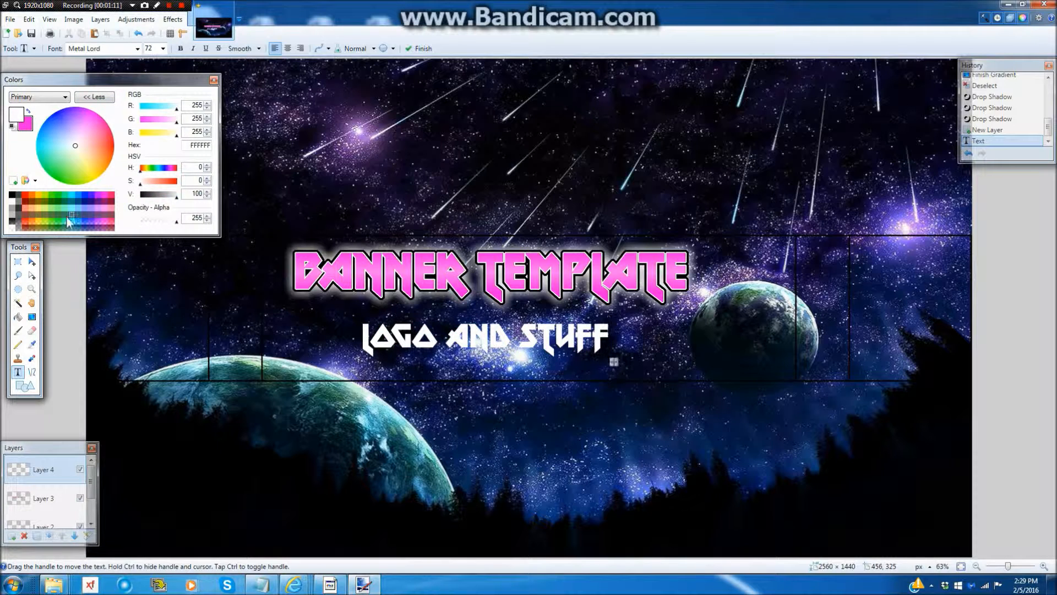
Select all the subtitle letters with the Magic Wand and activate the Gradient tool
click(19, 304)
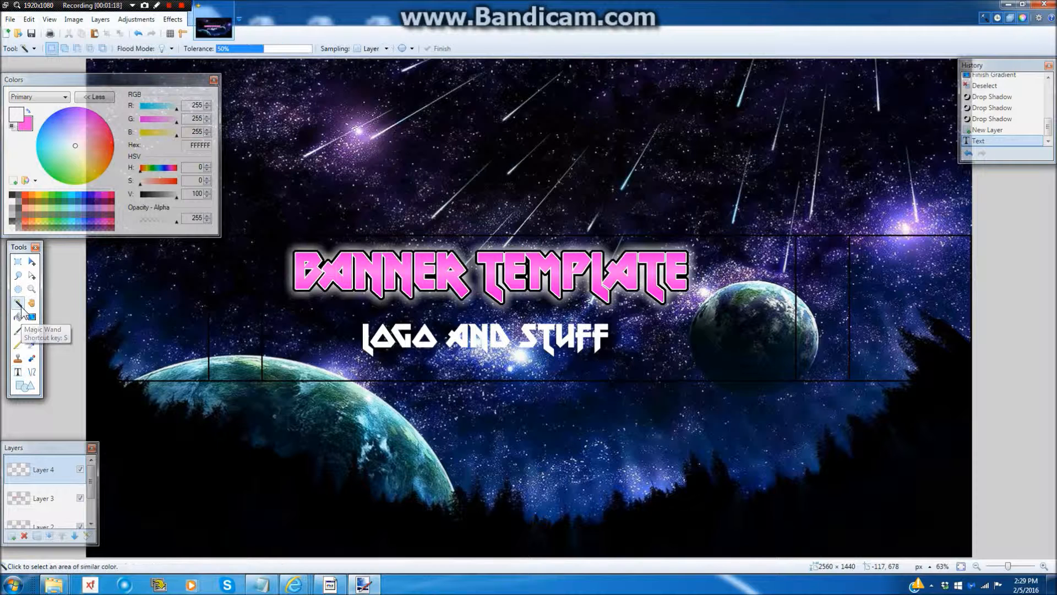
click(365, 340)
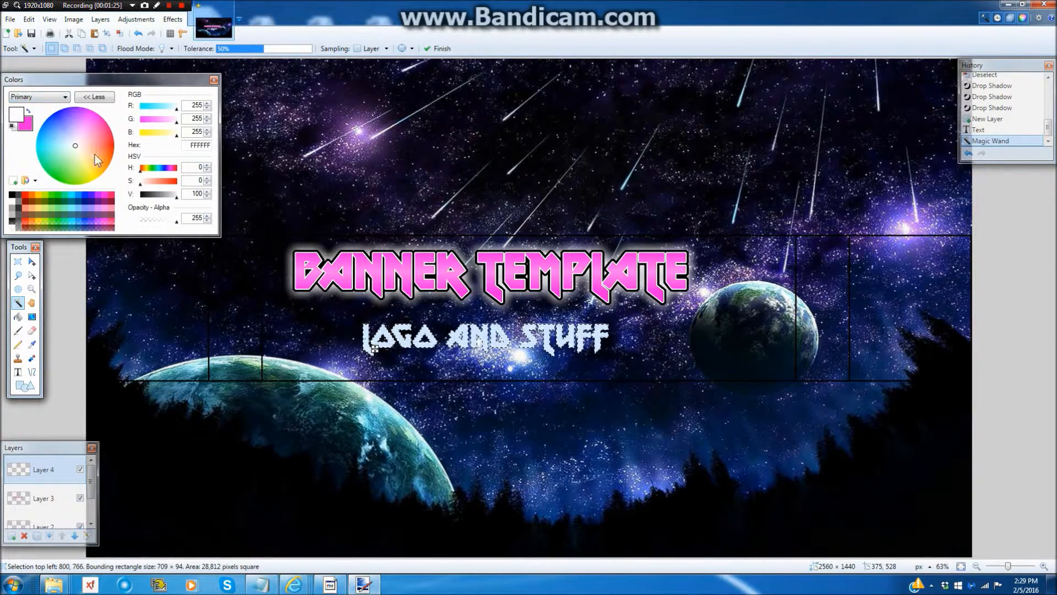
click(32, 317)
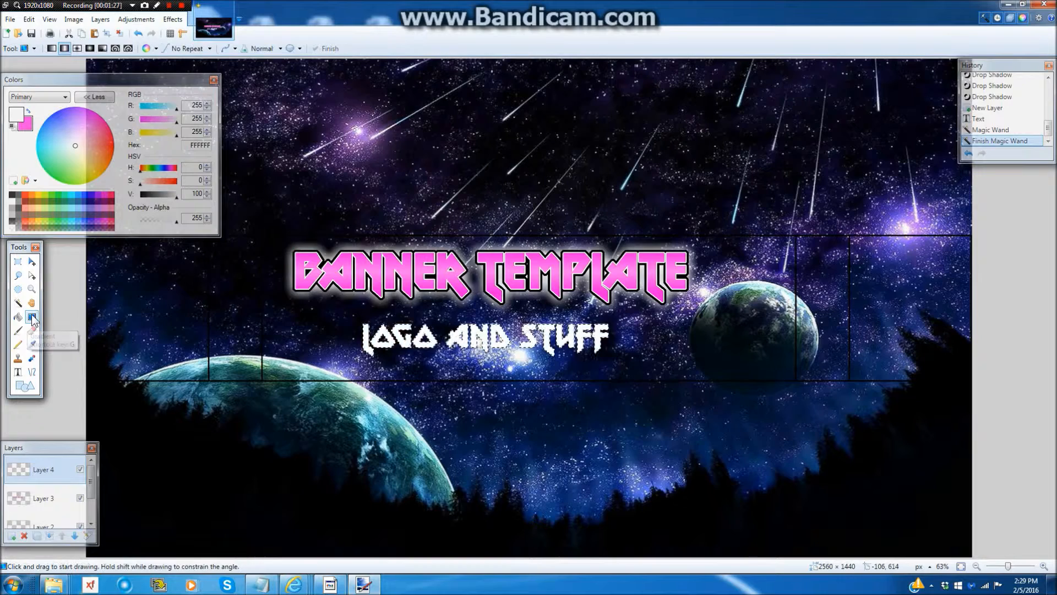
click(63, 50)
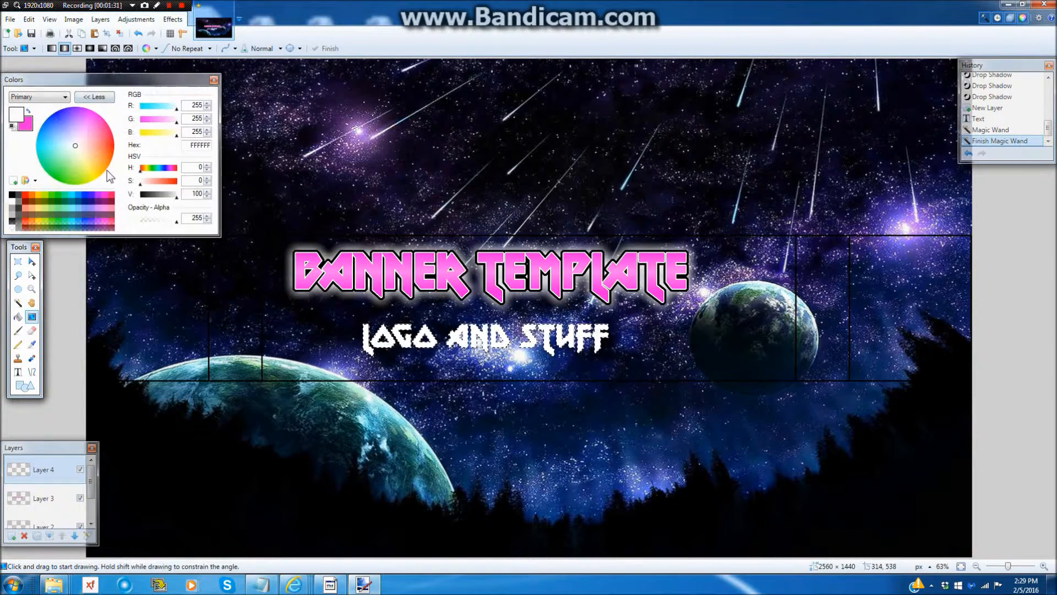
Set the secondary color to green and the primary color to light green 6DFF7E with saturation 57
click(55, 195)
click(28, 110)
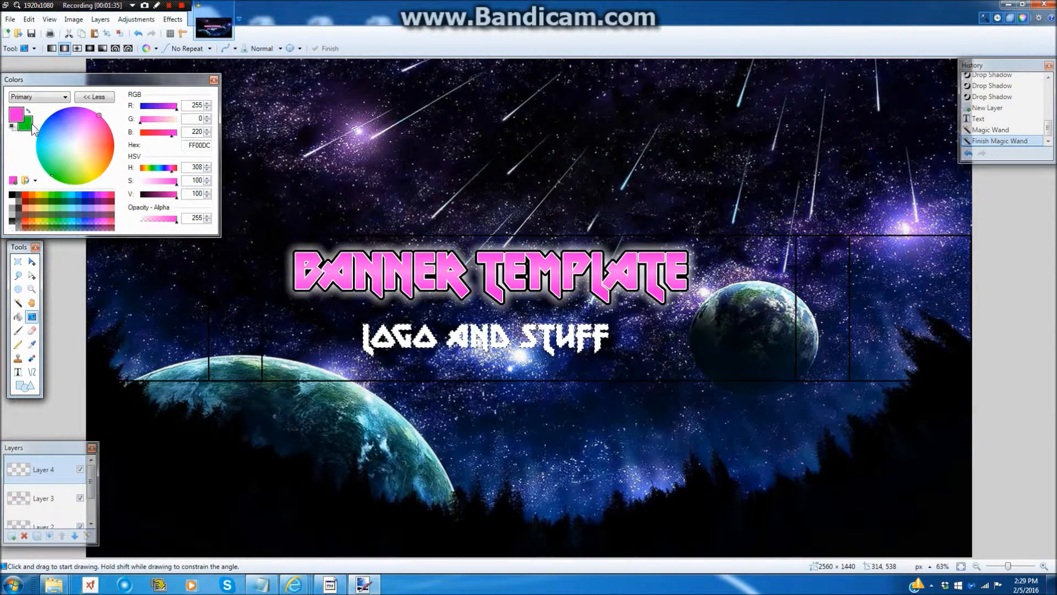
click(61, 194)
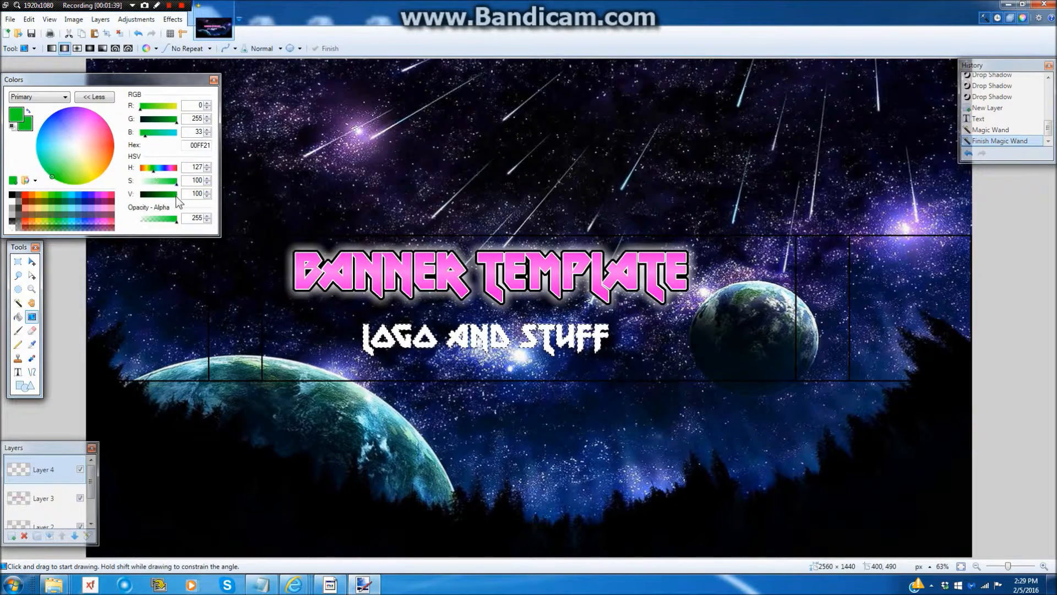
drag(162, 181, 161, 182)
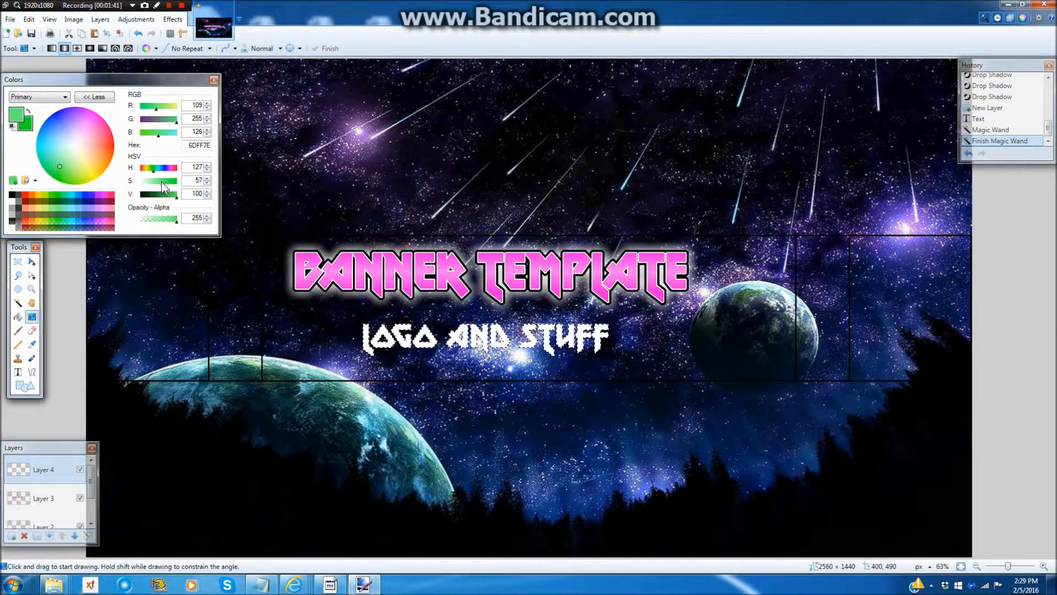
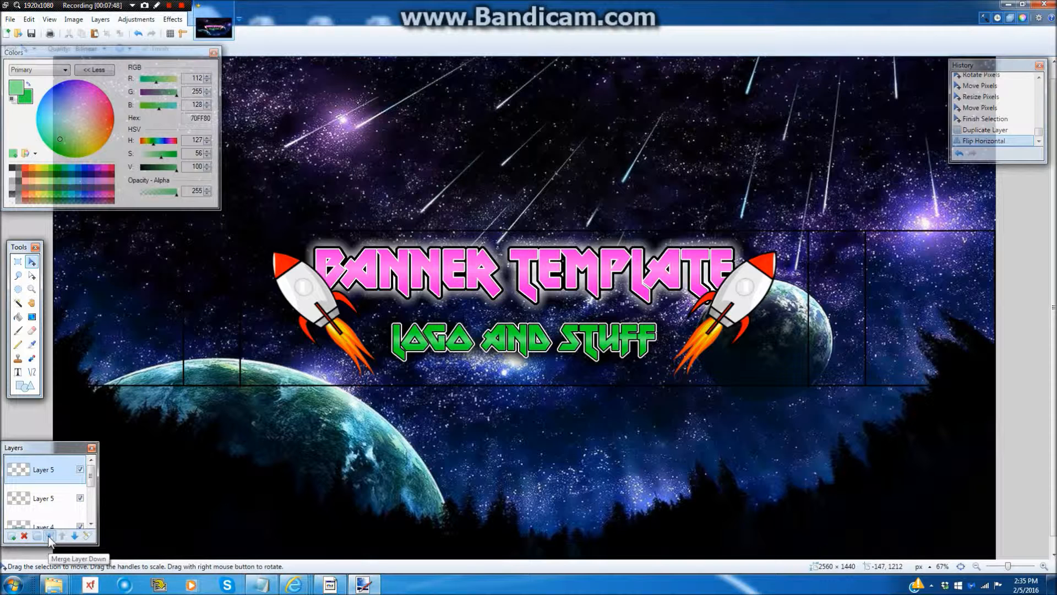
Merge the flipped rocket layer down into the other rocket's layer and center the pair horizontally on the canvas
click(49, 536)
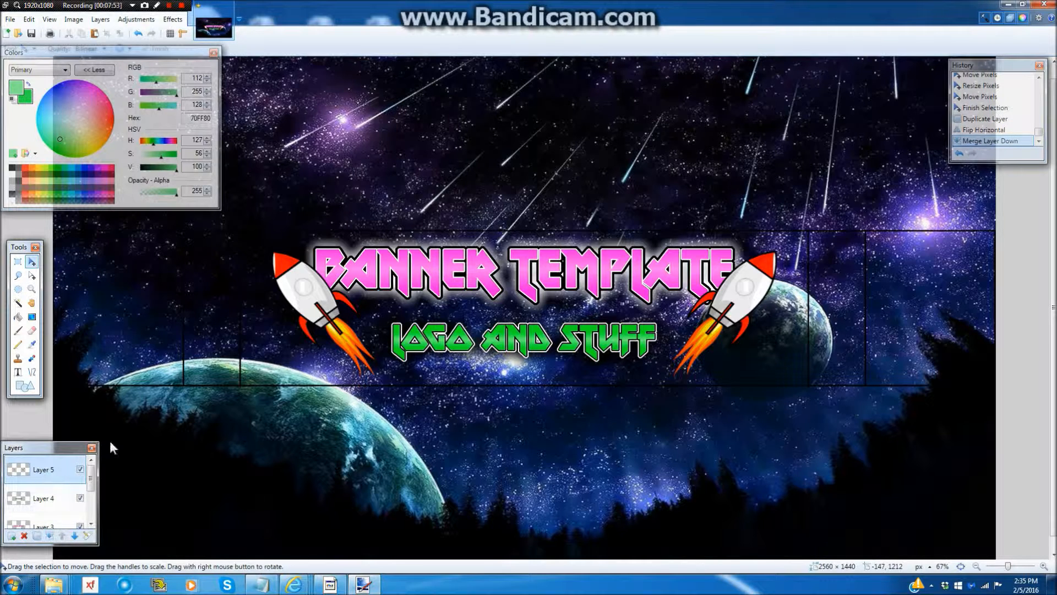
key(ctrl+a)
drag(311, 308, 337, 321)
click(140, 33)
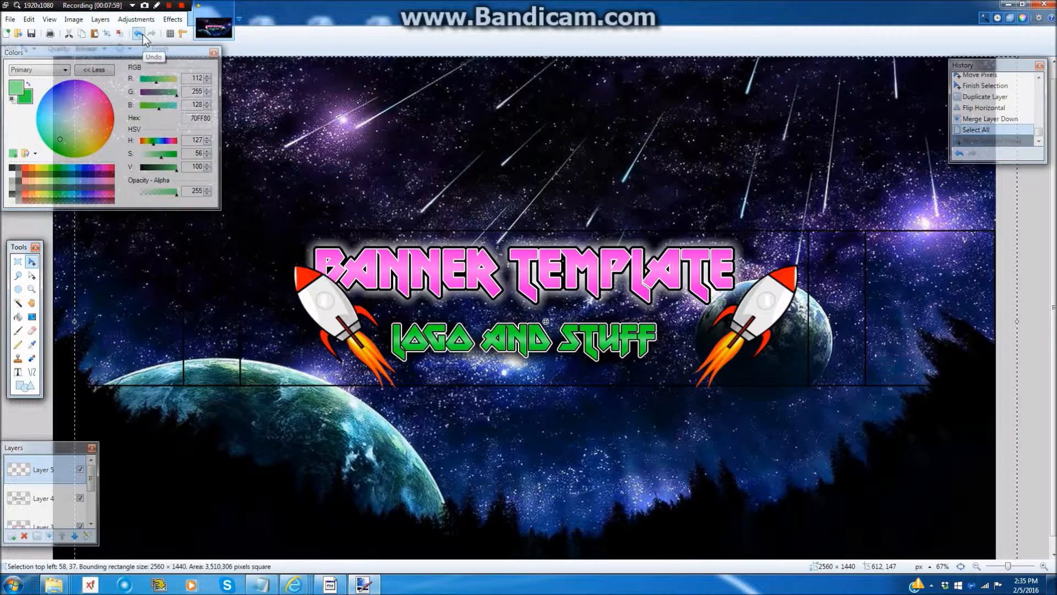
click(179, 20)
mouse_move(284, 346)
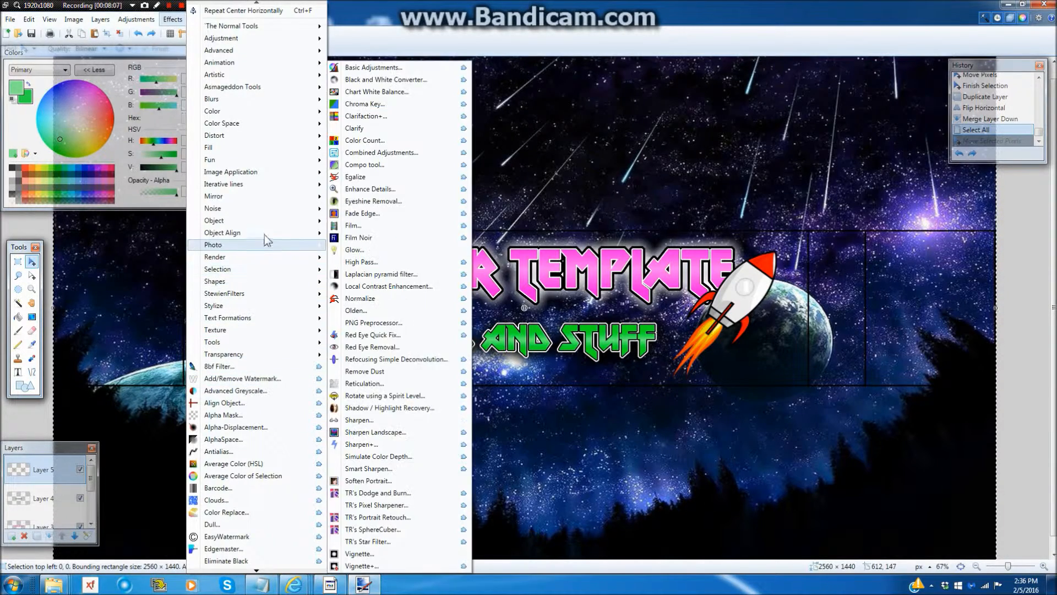
mouse_move(264, 233)
click(353, 246)
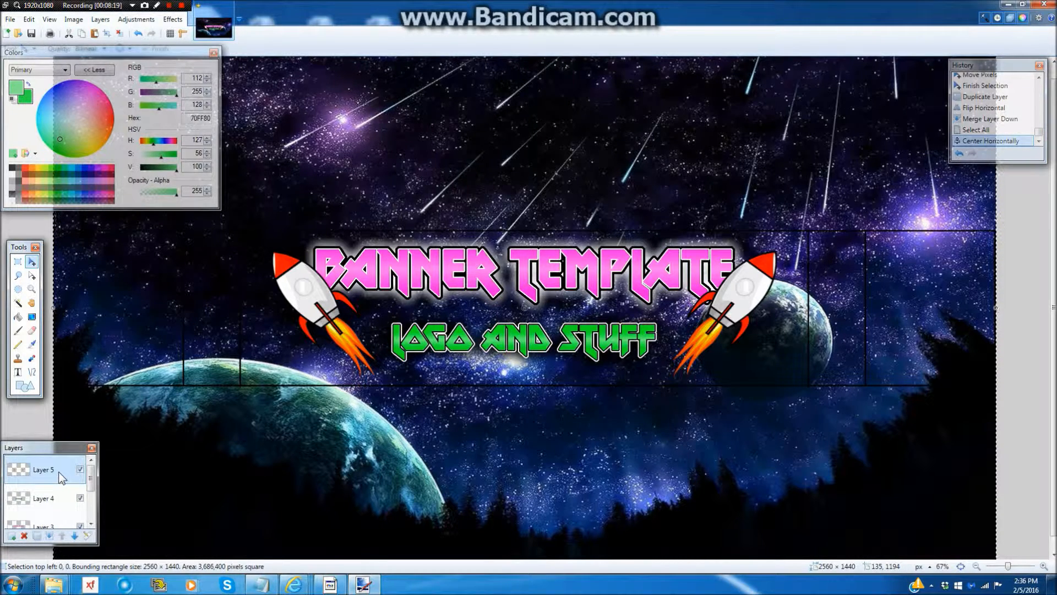
Move the rocket layer below the title layer and apply a white drop shadow with widening radius 7, blur radius 24 and opacity 255
drag(58, 472, 60, 523)
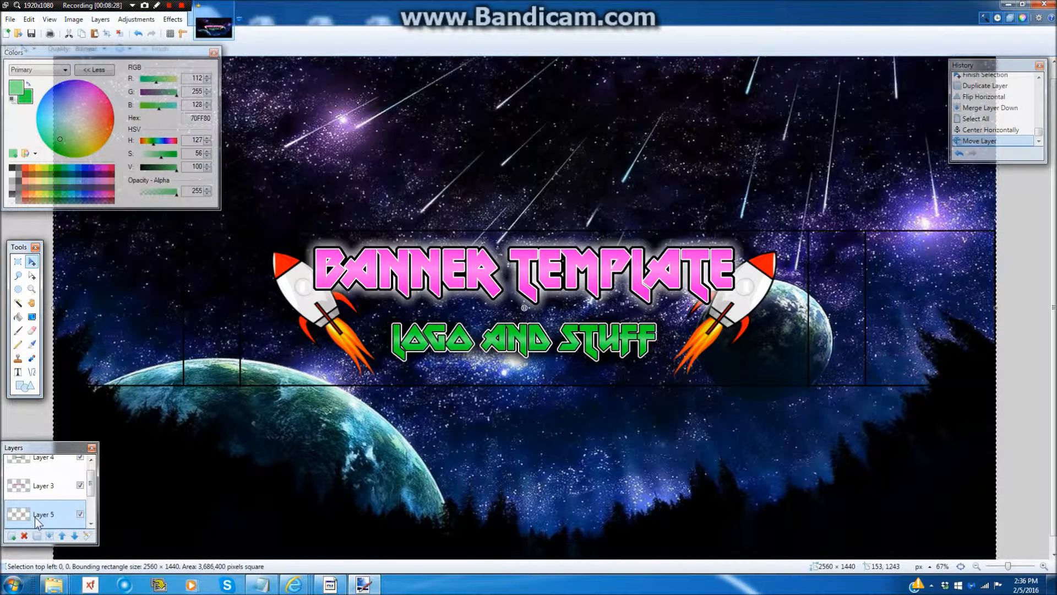
click(175, 22)
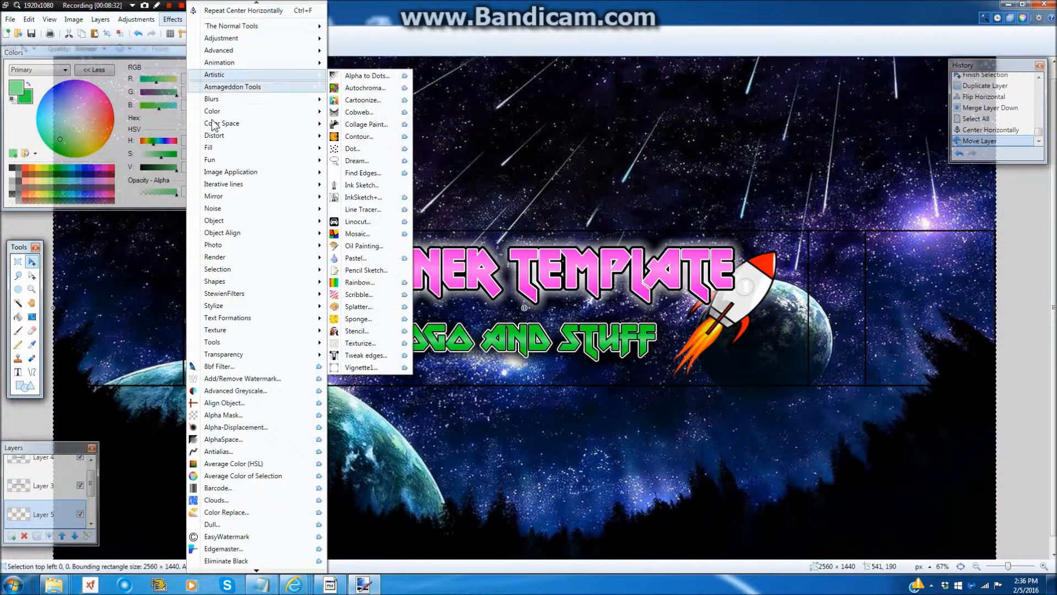
mouse_move(214, 150)
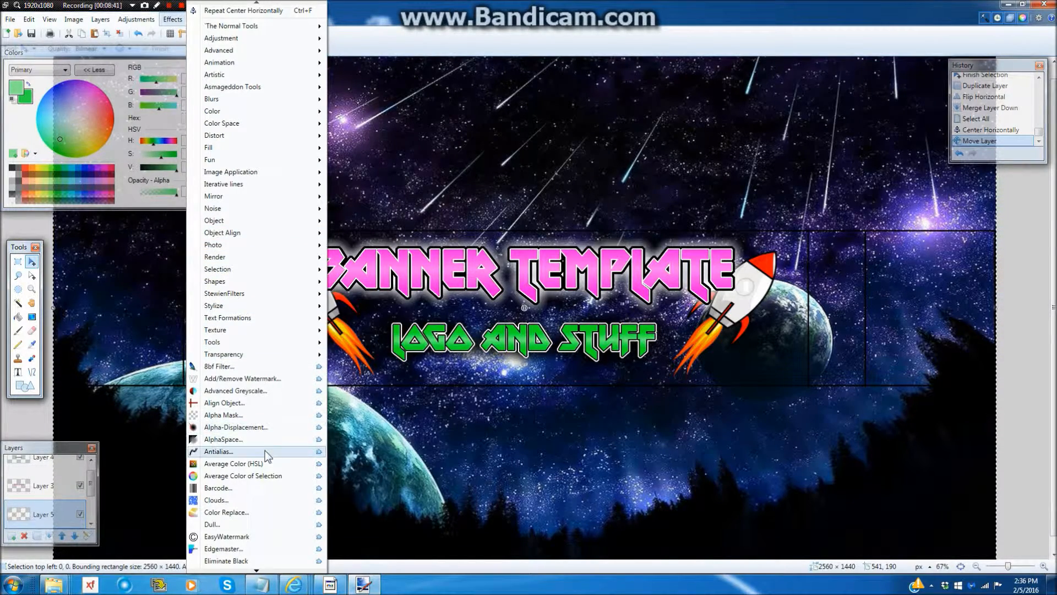
mouse_move(256, 299)
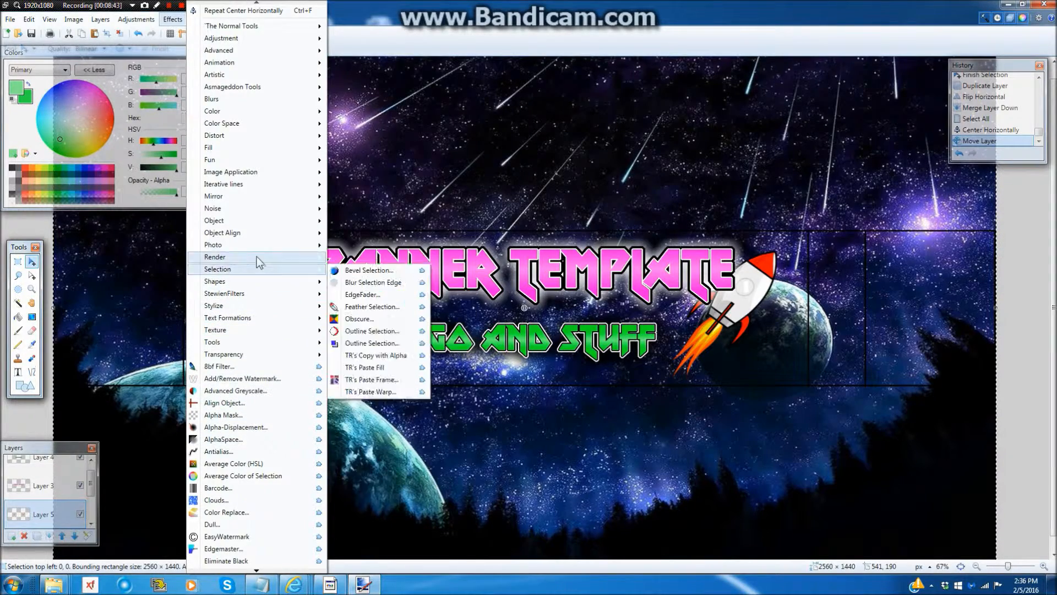
mouse_move(256, 257)
mouse_move(283, 221)
click(367, 283)
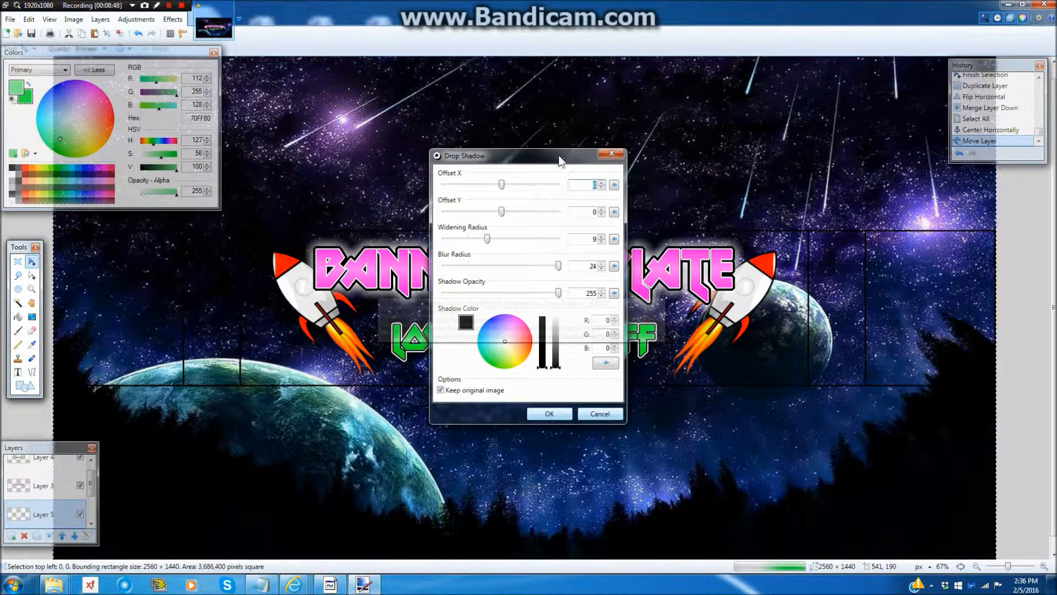
drag(559, 159, 180, 52)
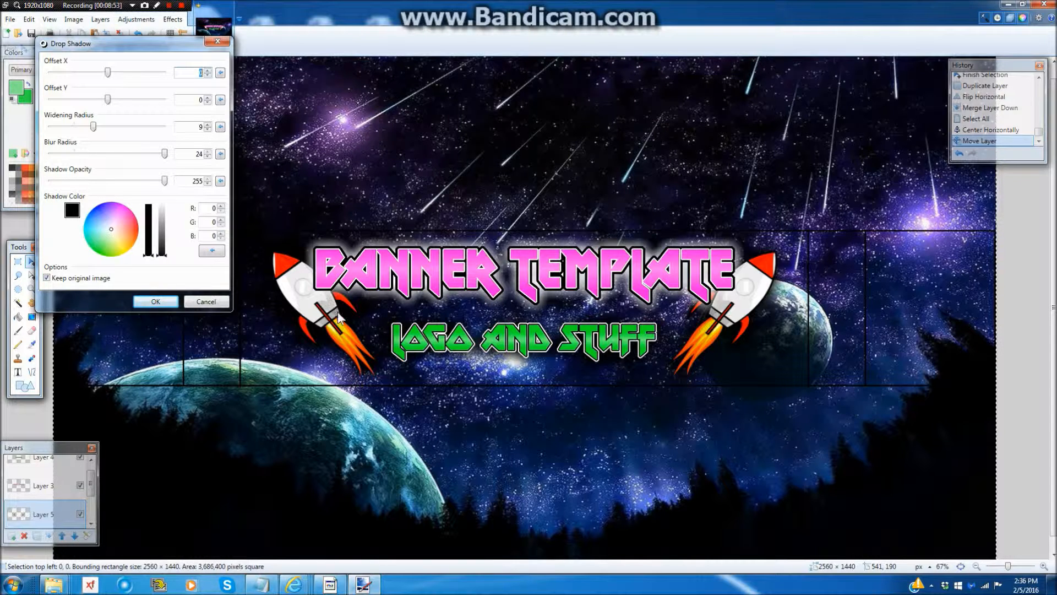
drag(159, 236, 161, 183)
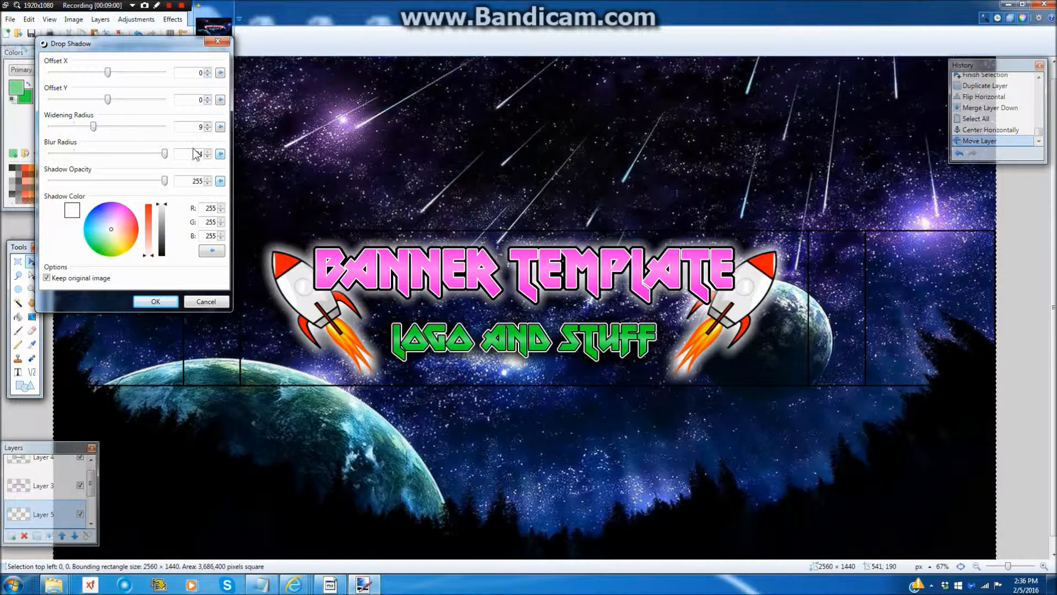
click(208, 130)
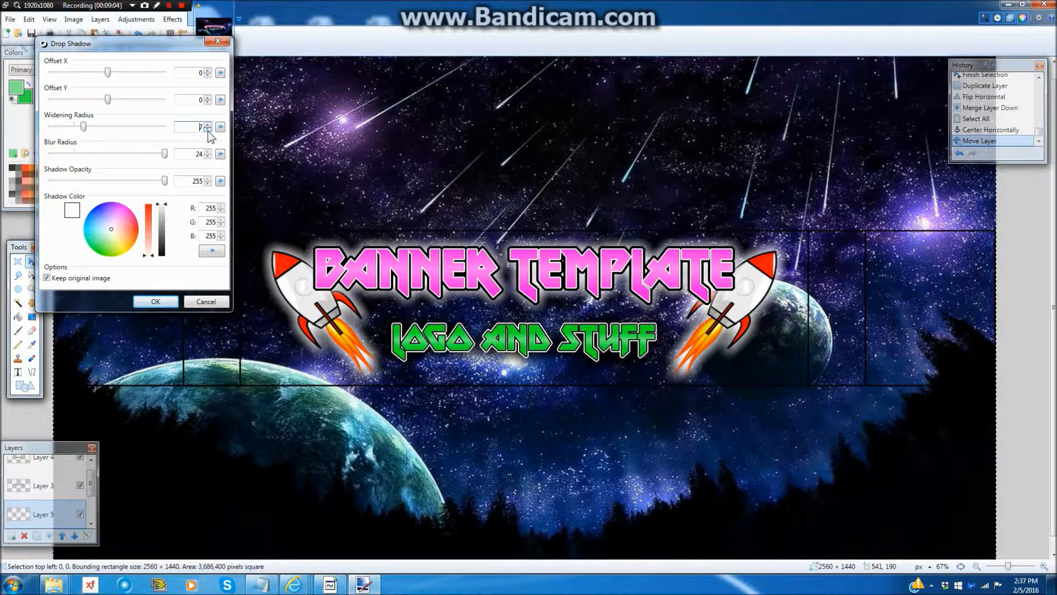
click(157, 302)
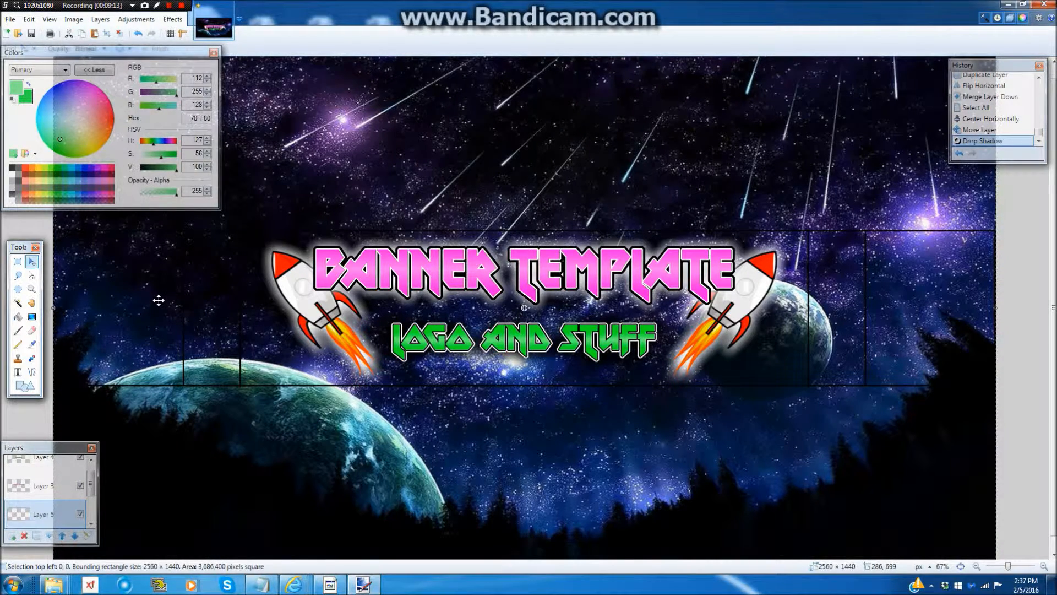
Delete Layer 2, which holds the black banner guide outline
scroll(49, 474, down, 2)
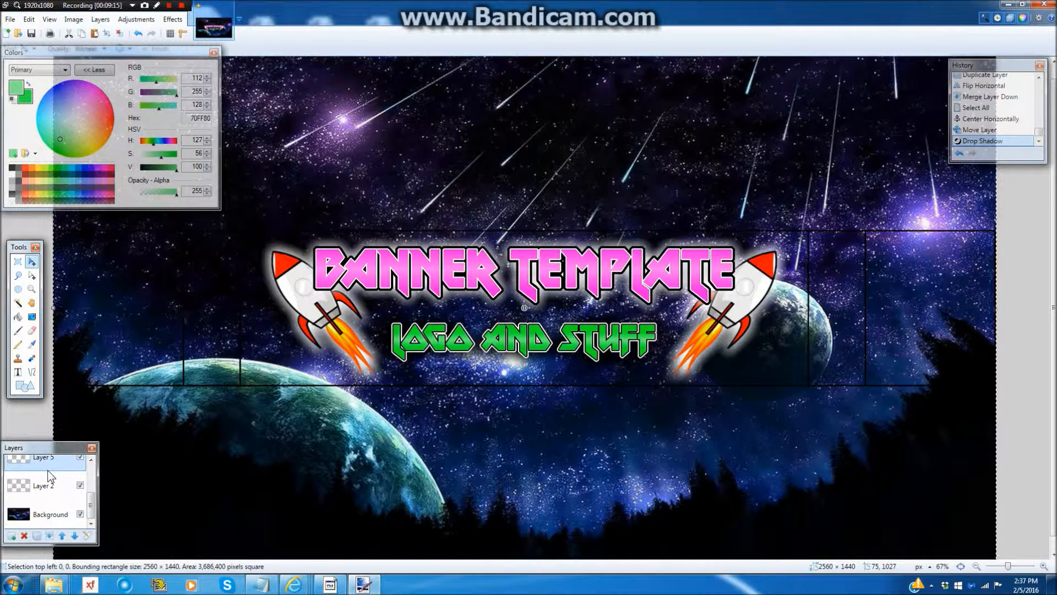
click(34, 484)
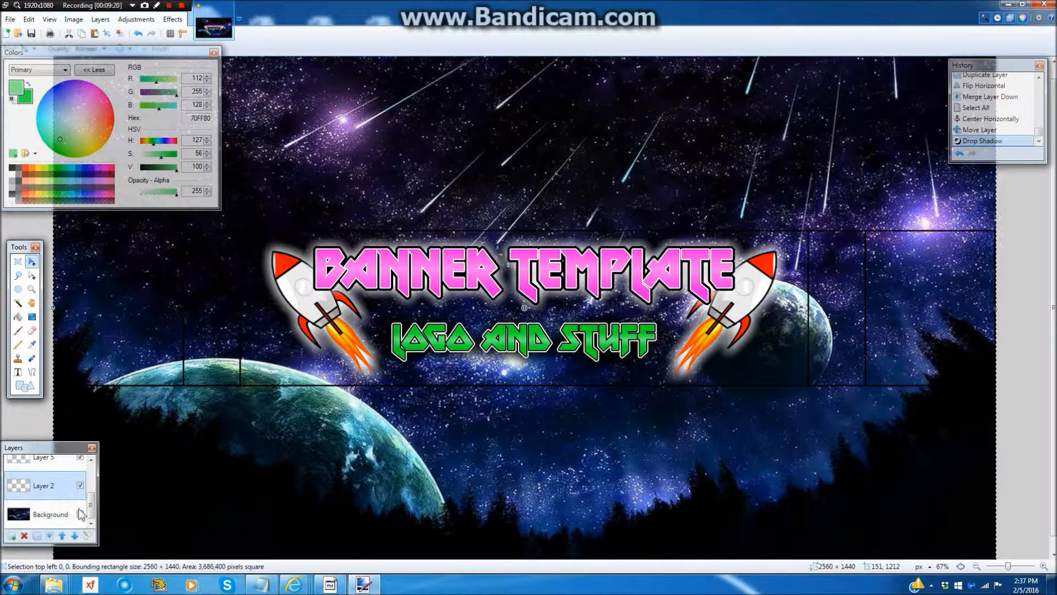
click(24, 536)
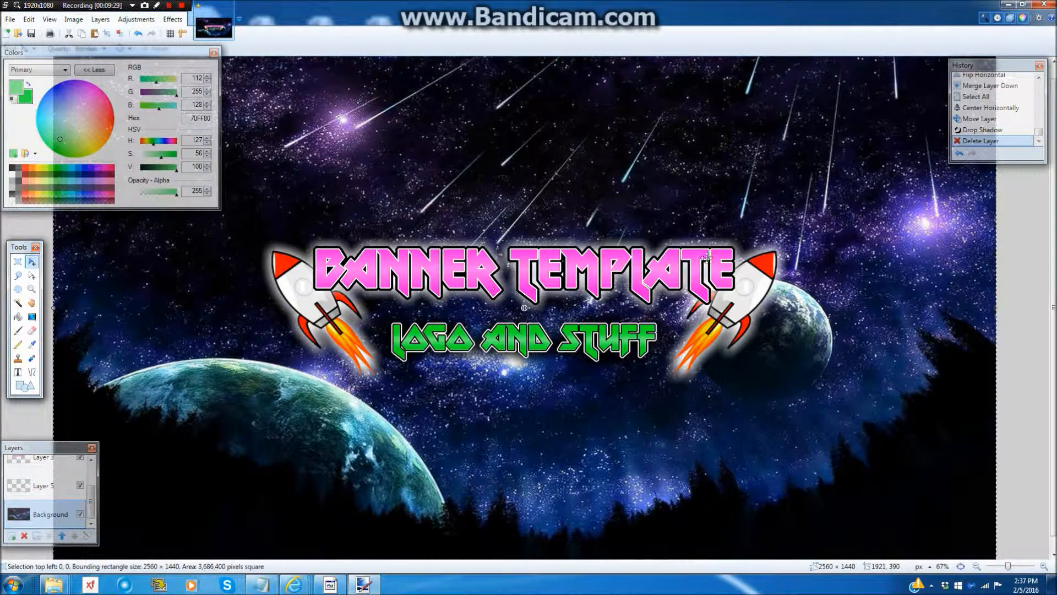
Set up saving the banner as a new file named Template in PNG format in the Banner Items folder
click(15, 22)
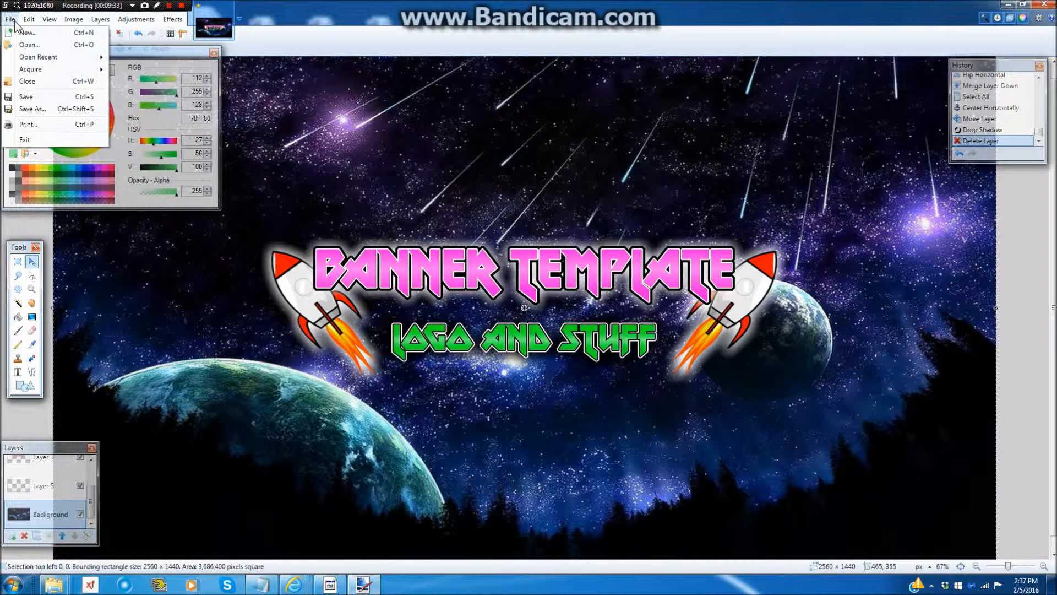
click(37, 109)
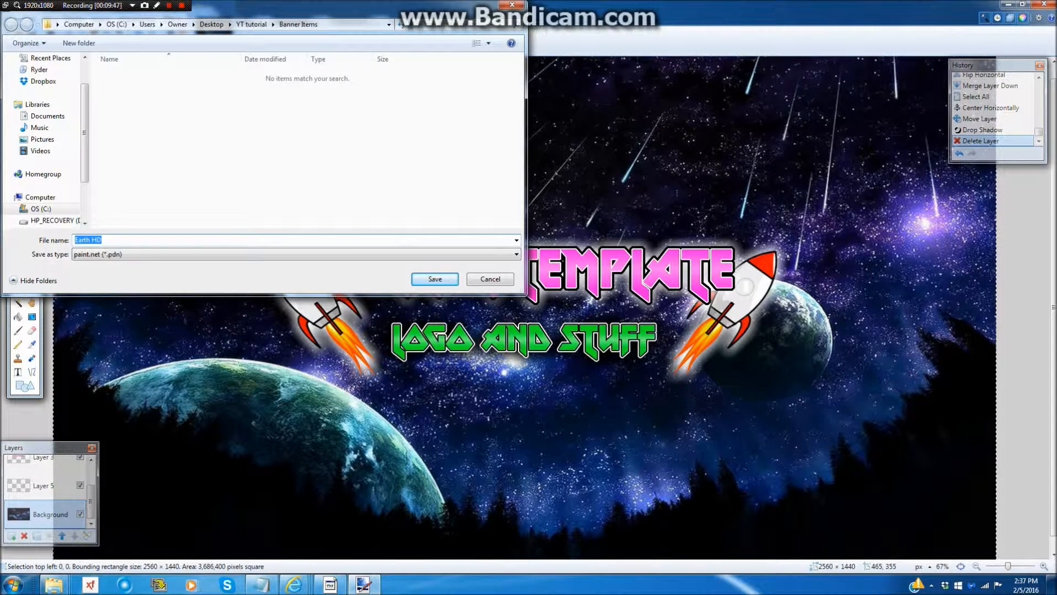
text(Template)
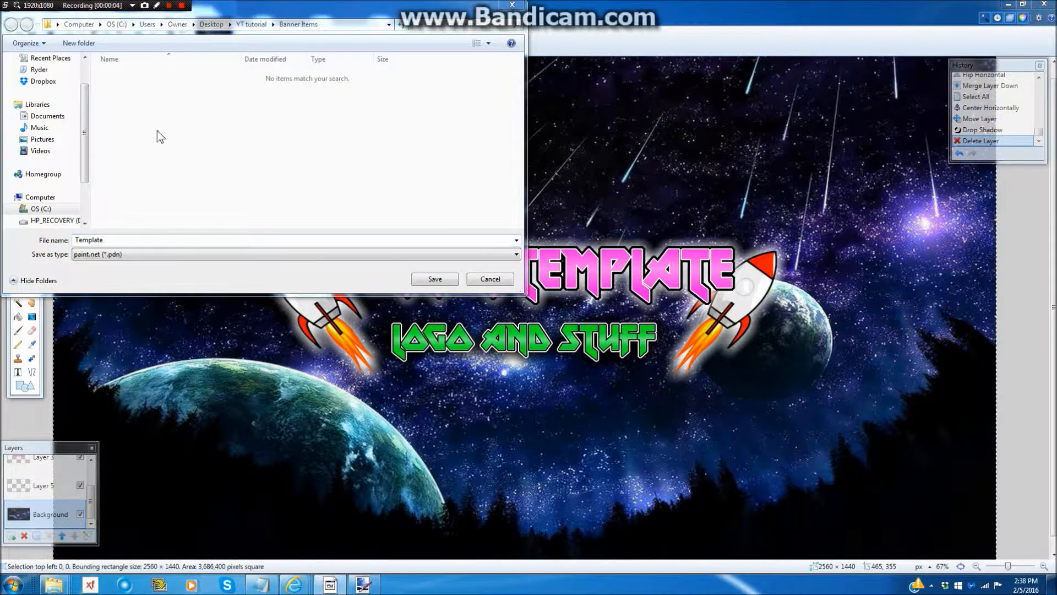
click(104, 240)
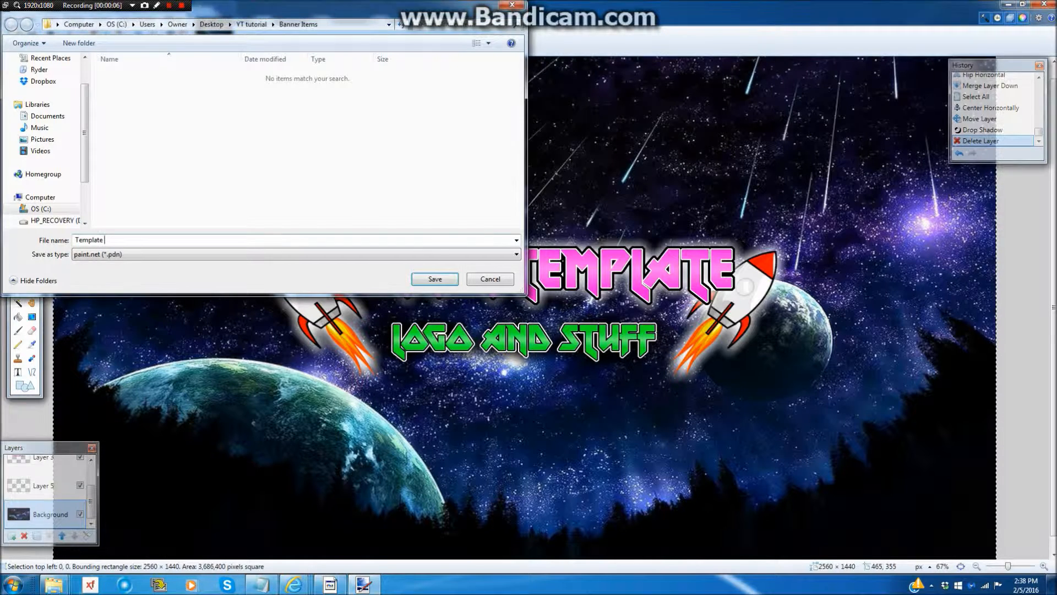
click(93, 256)
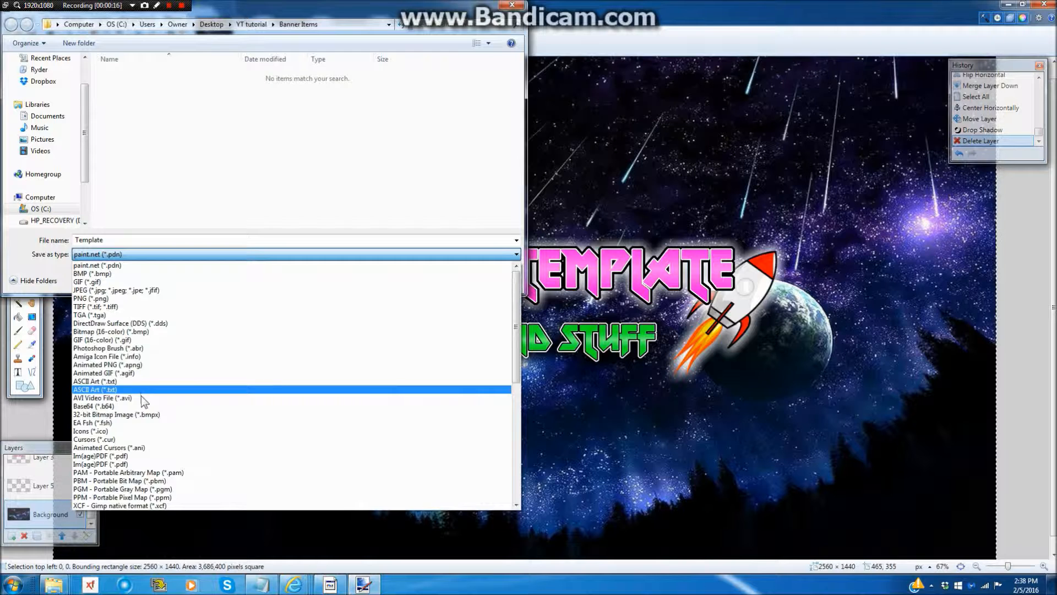
click(125, 299)
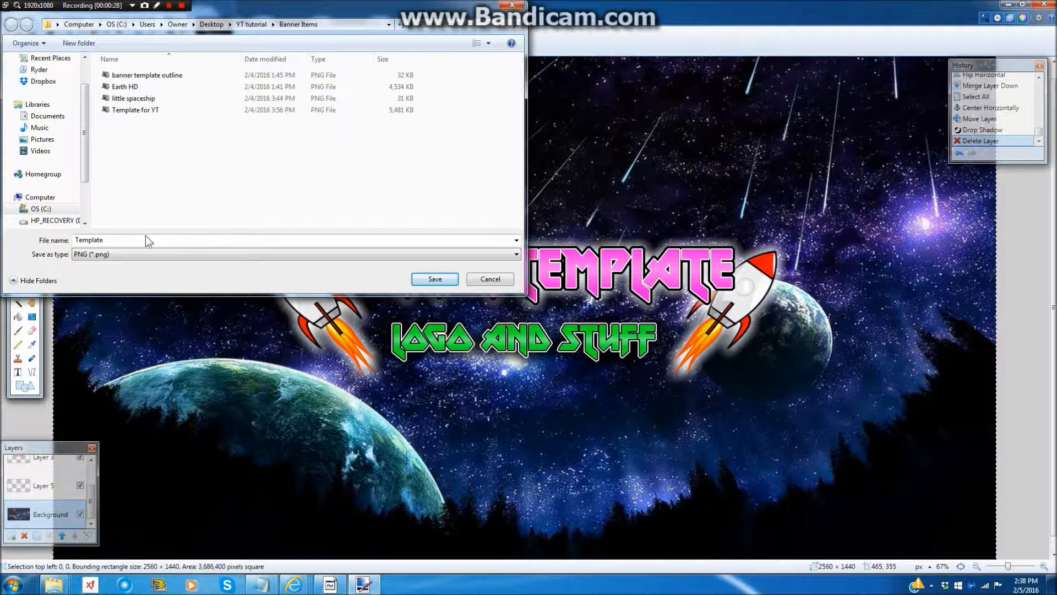
click(139, 253)
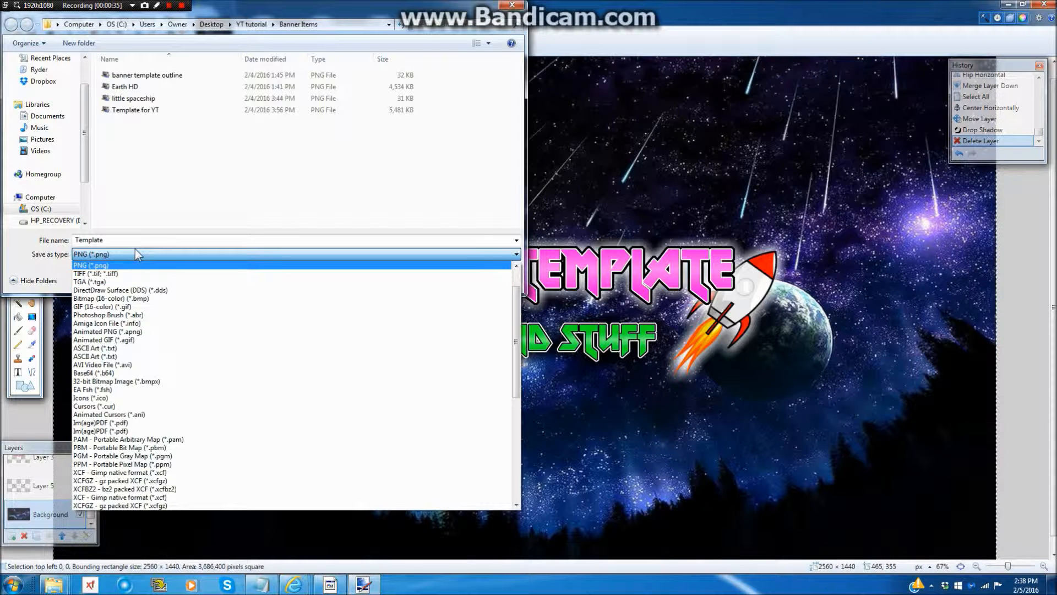
click(139, 265)
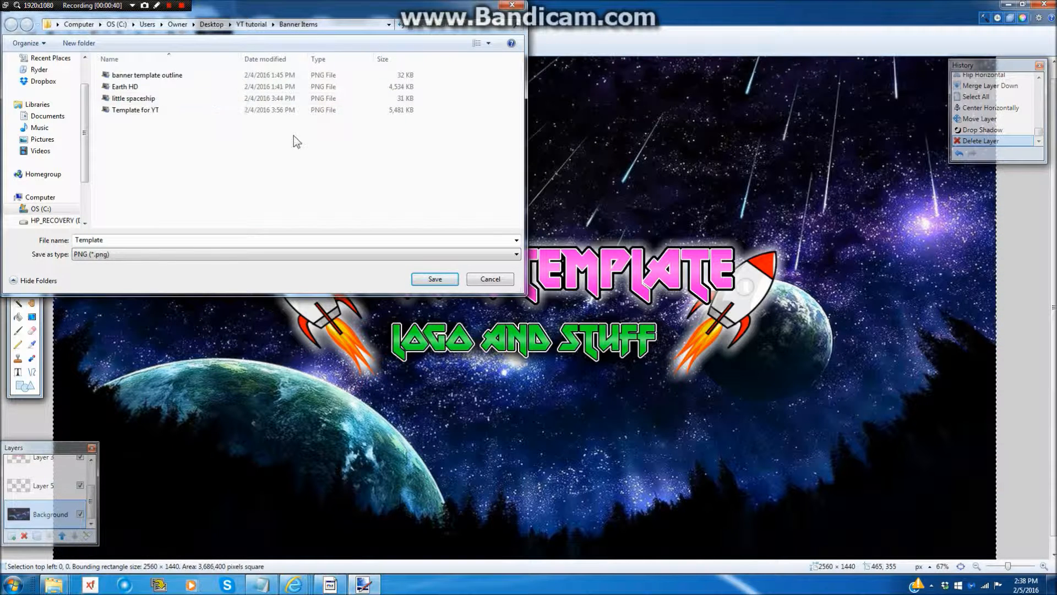
click(106, 240)
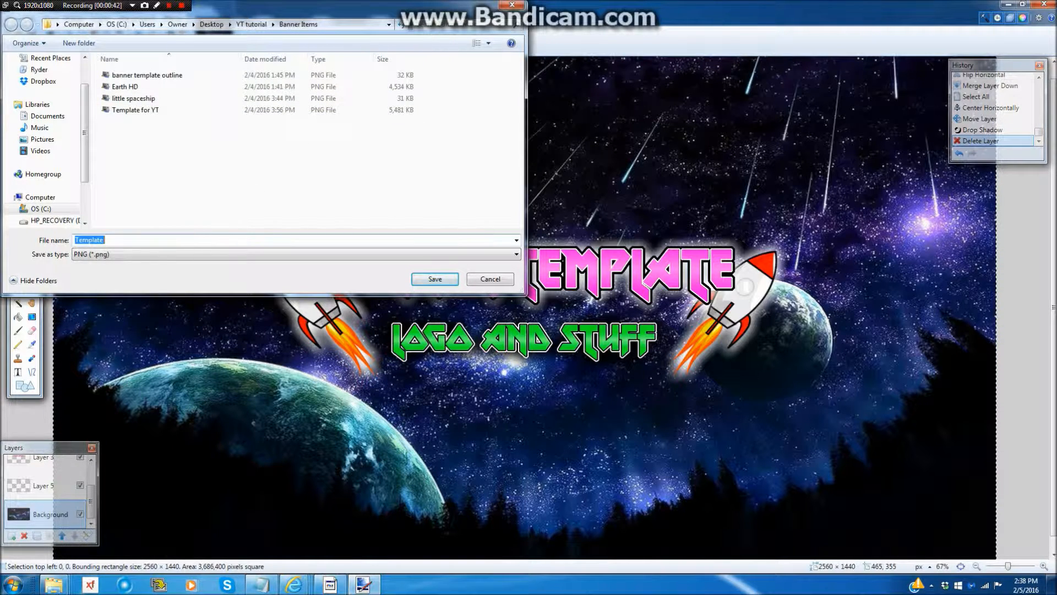
click(104, 240)
Save the PNG with auto-detected bit depth and flatten the image into a single layer
click(445, 277)
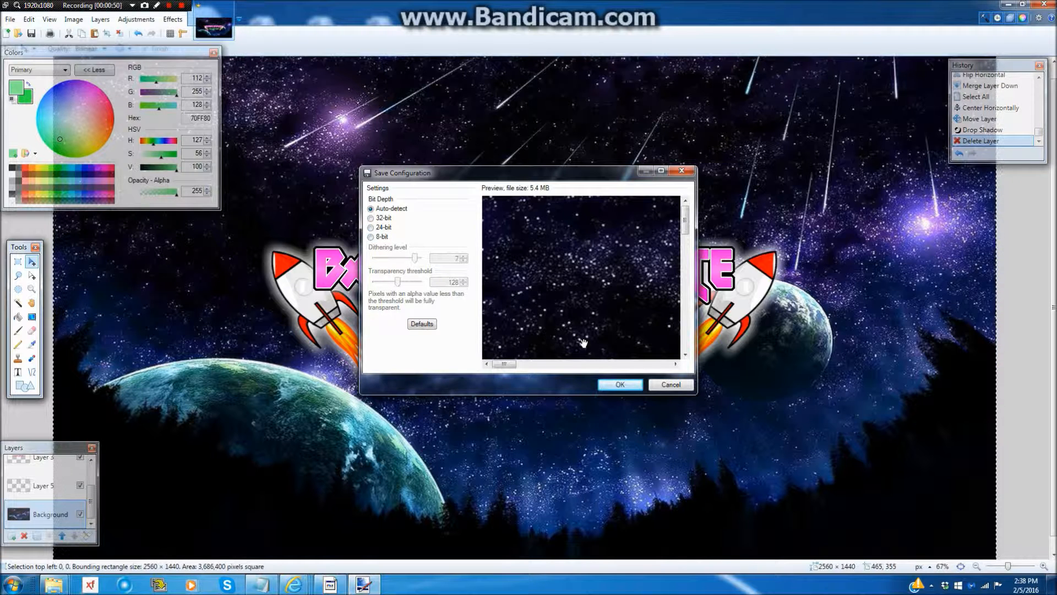
click(617, 385)
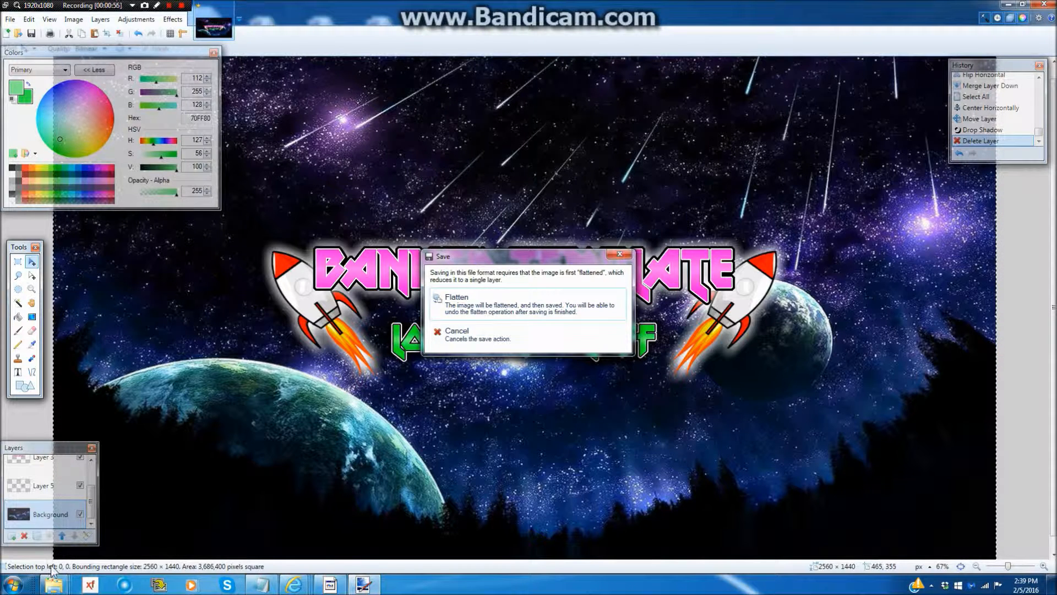
click(493, 311)
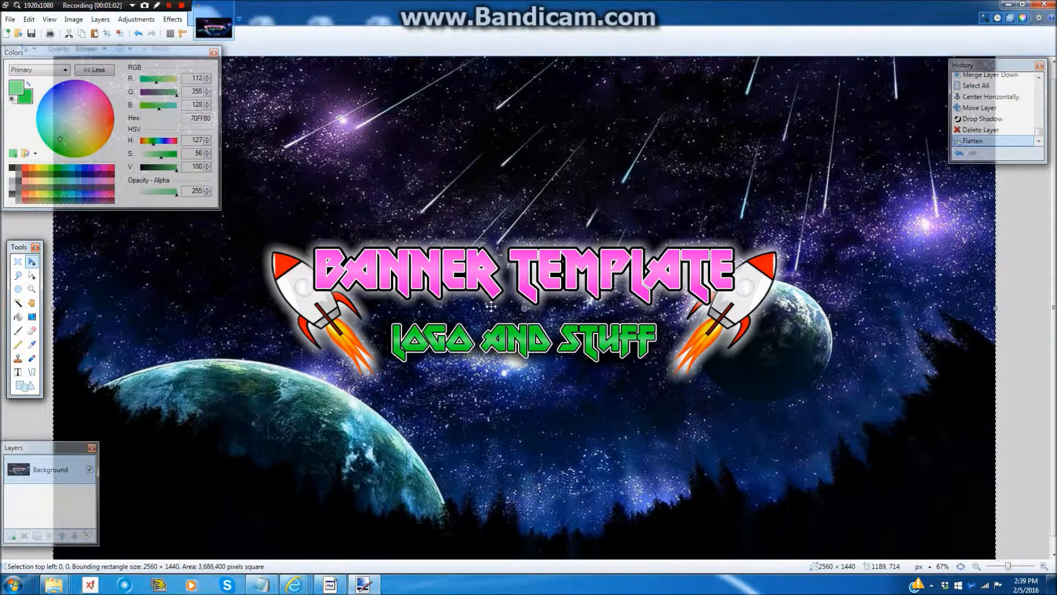
Switch to the desktop, open the Banner Items folder inside YT tutorial and select the saved Template image
click(1009, 4)
double_click(22, 374)
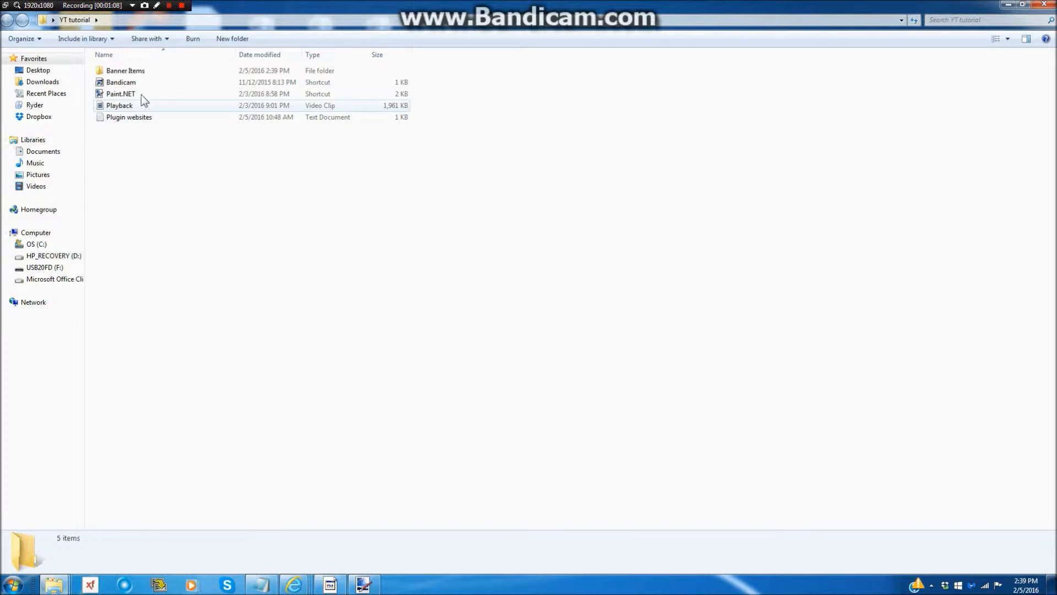
click(1008, 5)
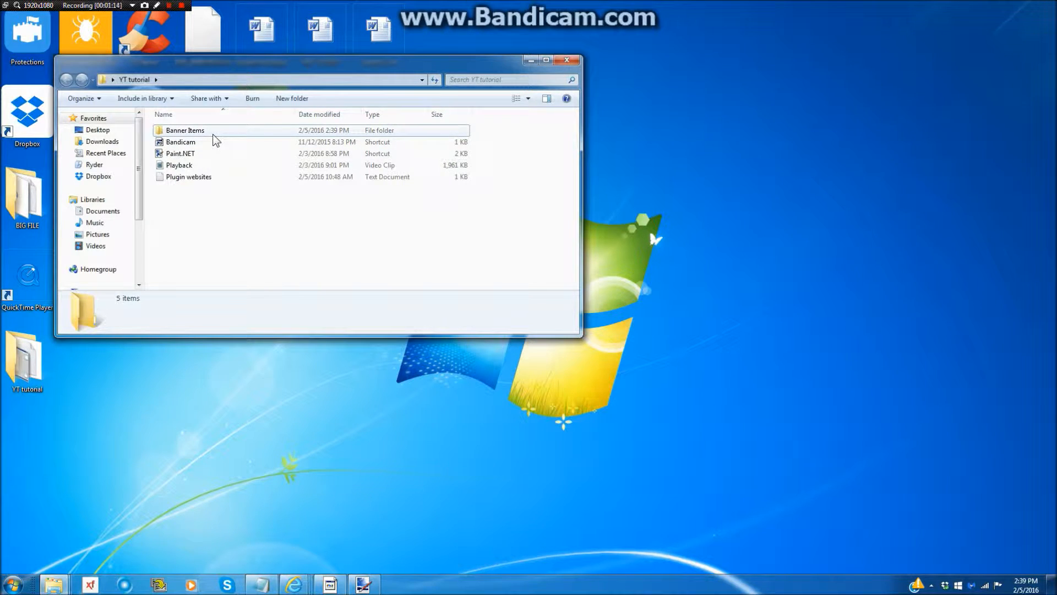
double_click(194, 130)
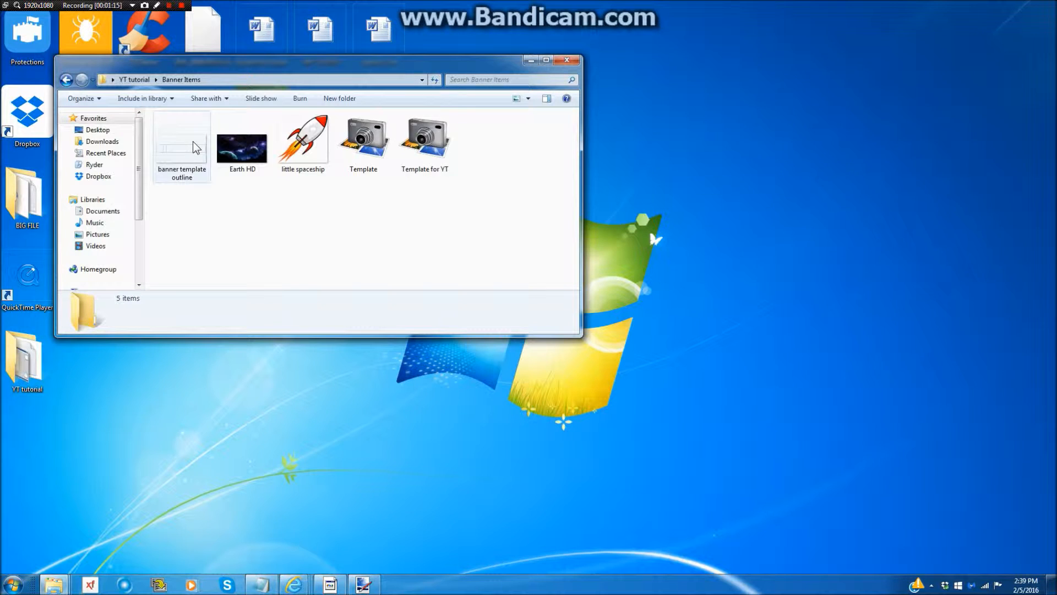
click(365, 160)
click(414, 159)
click(502, 200)
click(359, 165)
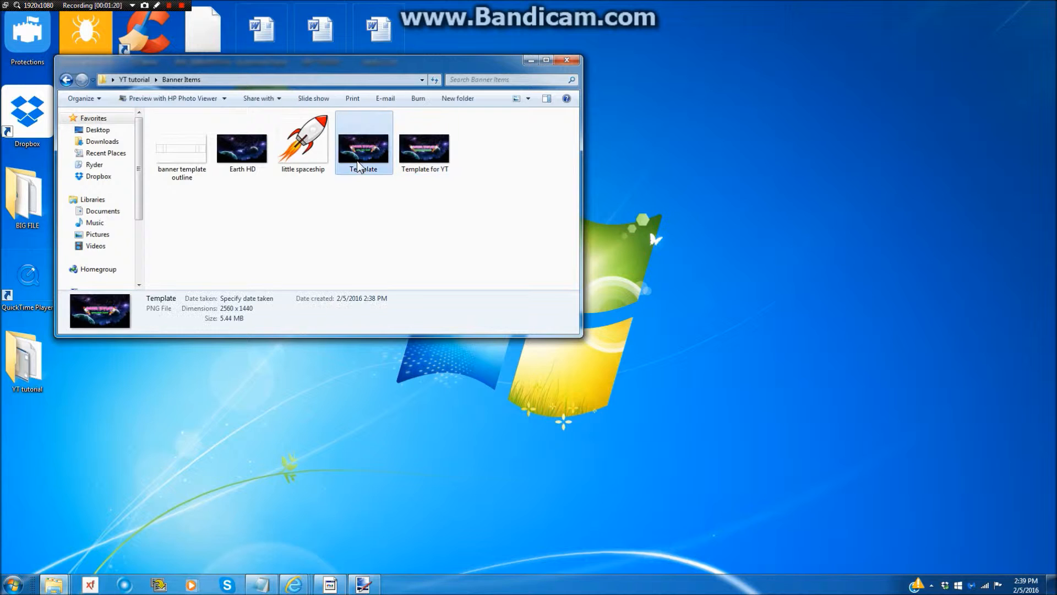